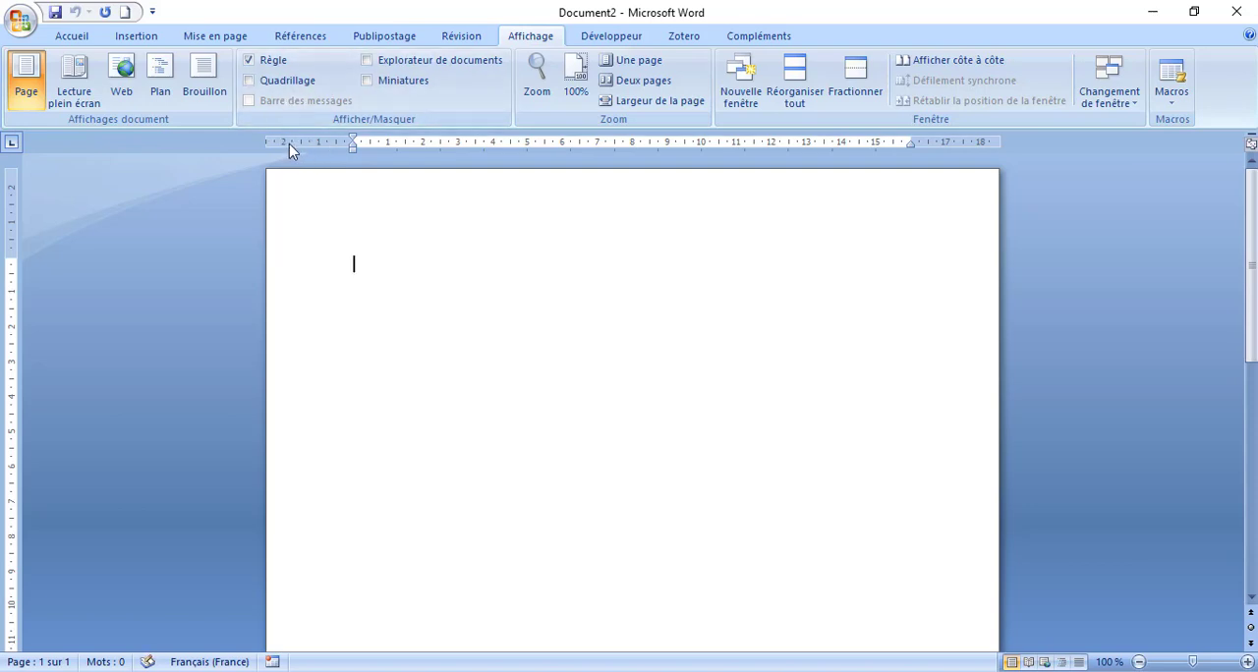
- Check the document's page margins in the page setup and accept them
double_click(289, 143)
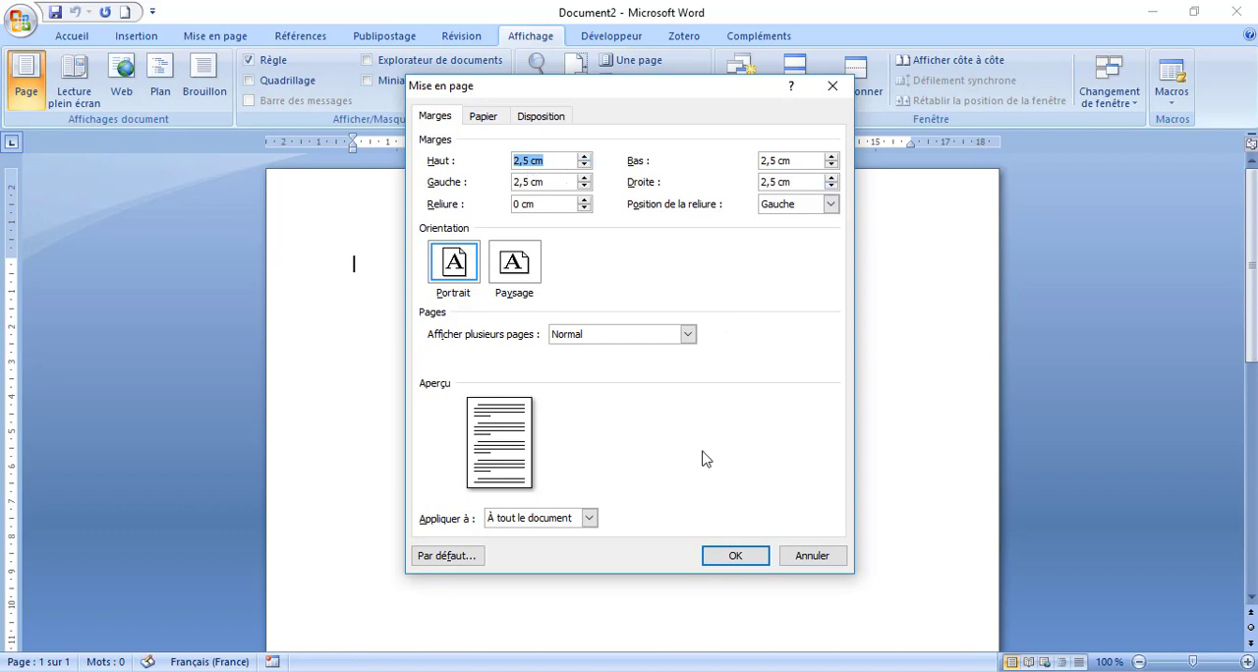
click(733, 556)
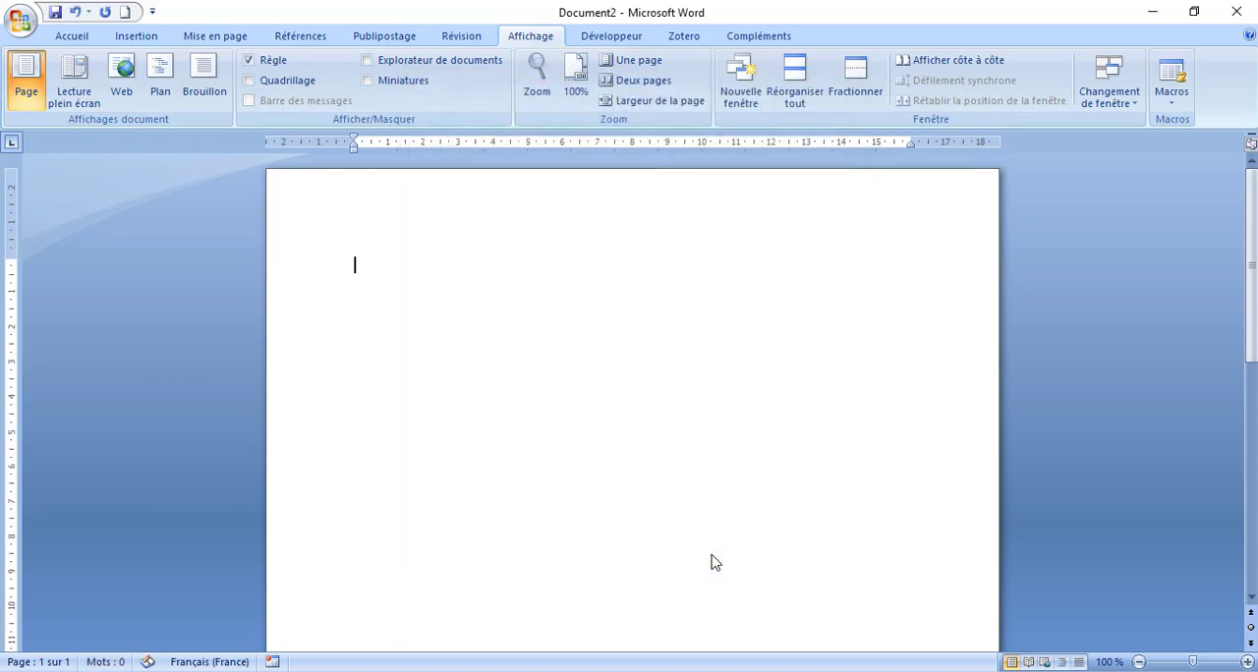
- Modify the Normal style to use the Times New Roman (Titres CS) font at size 12
click(73, 37)
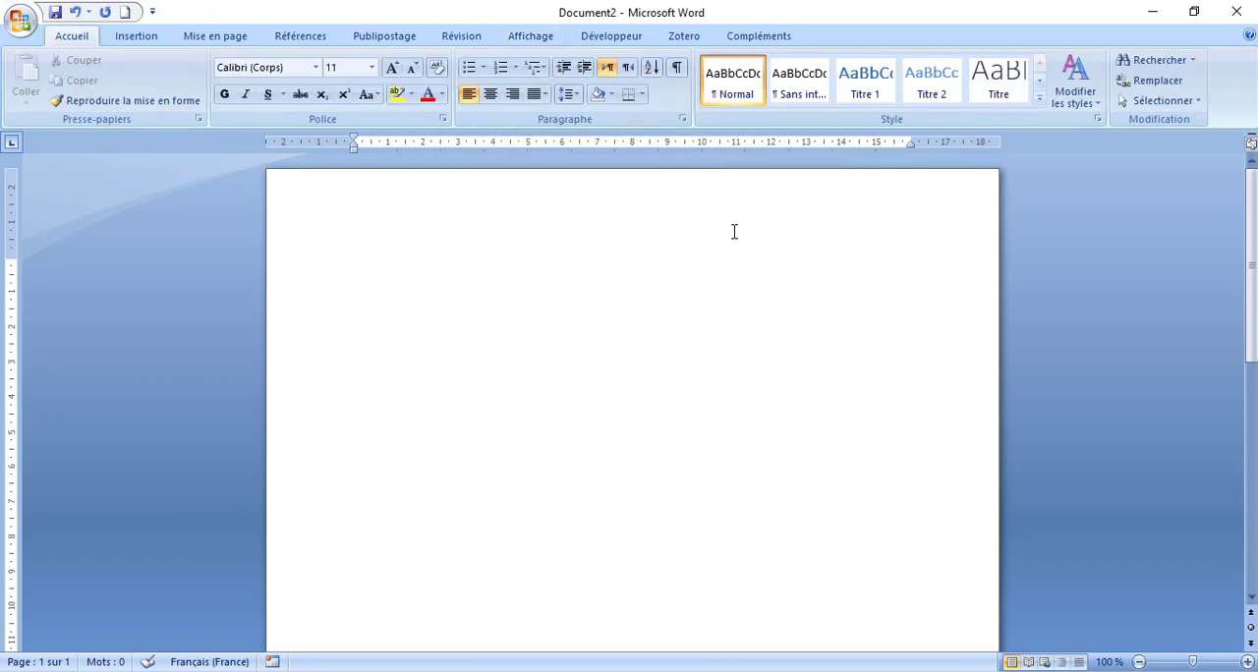
click(731, 84)
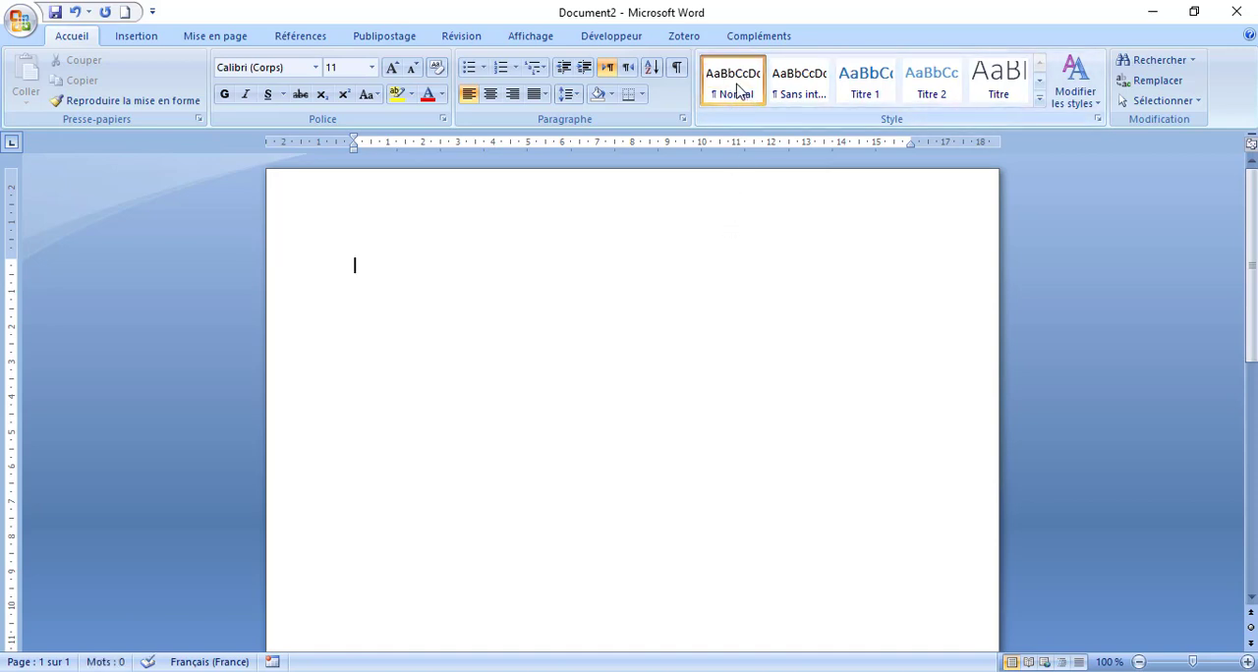
right_click(738, 90)
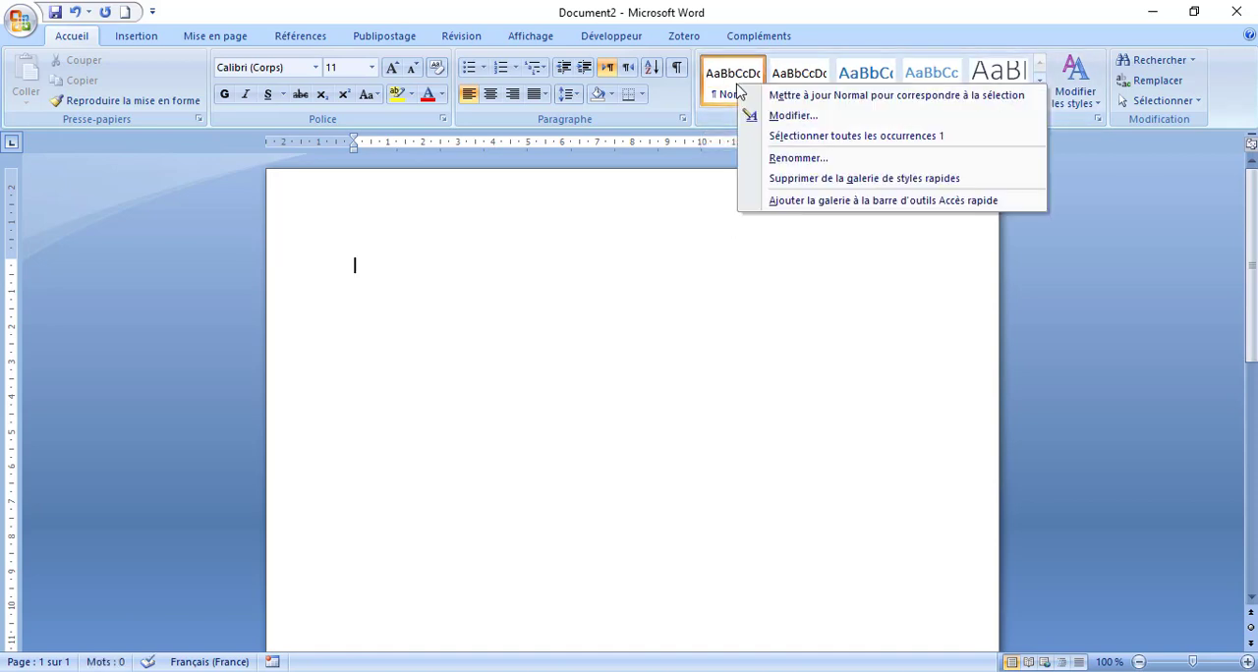
click(791, 116)
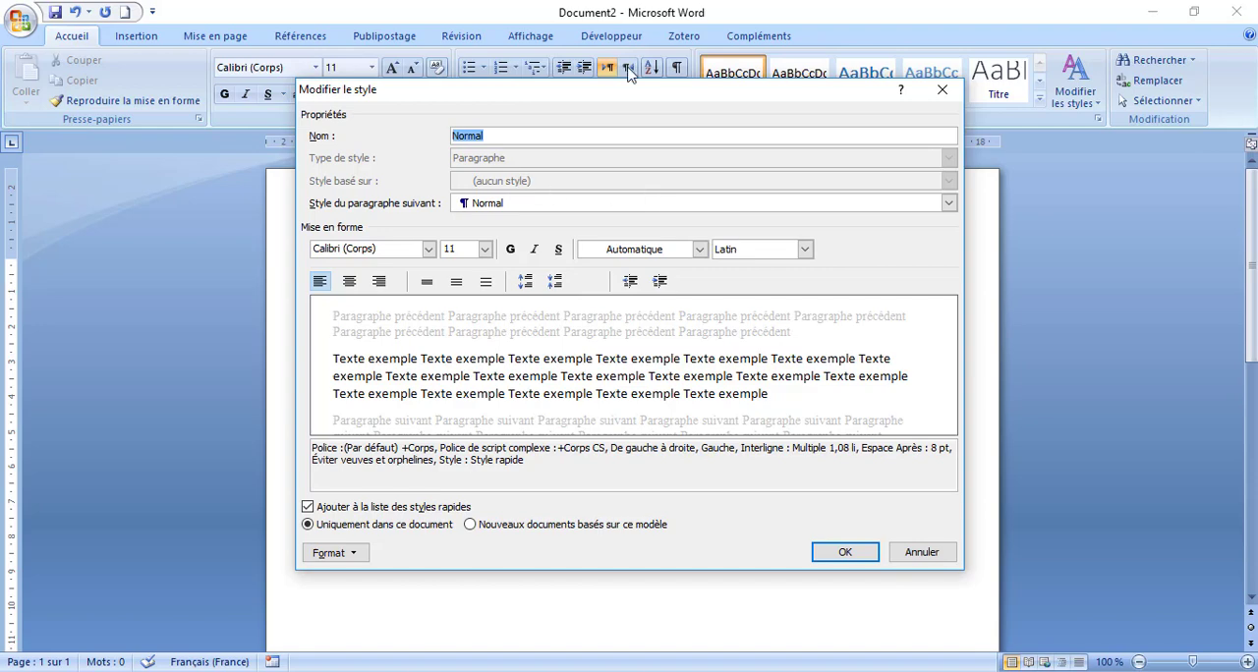
drag(553, 95, 643, 92)
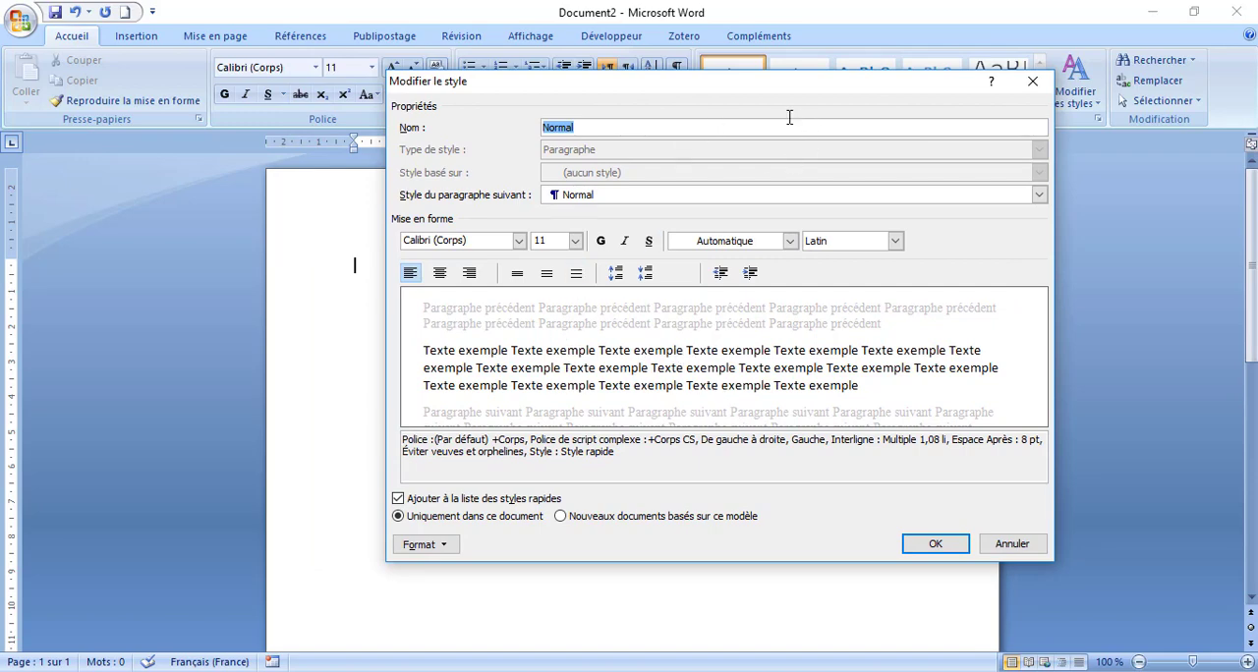
drag(914, 93, 834, 231)
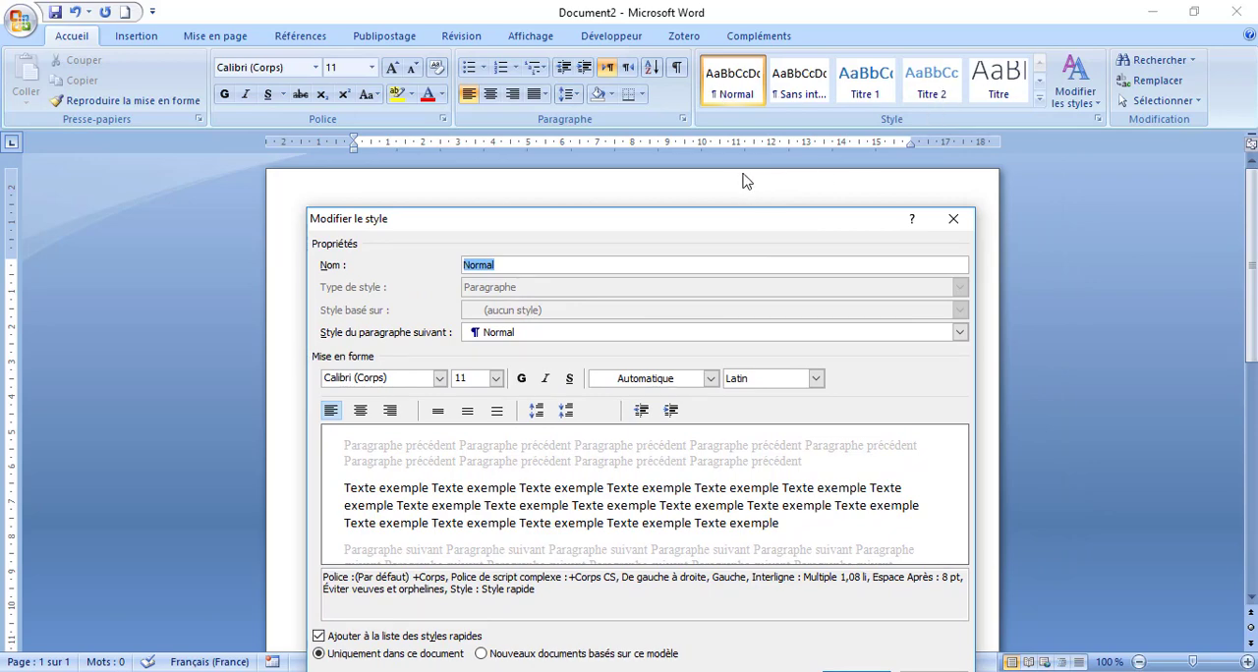
drag(738, 222, 827, 159)
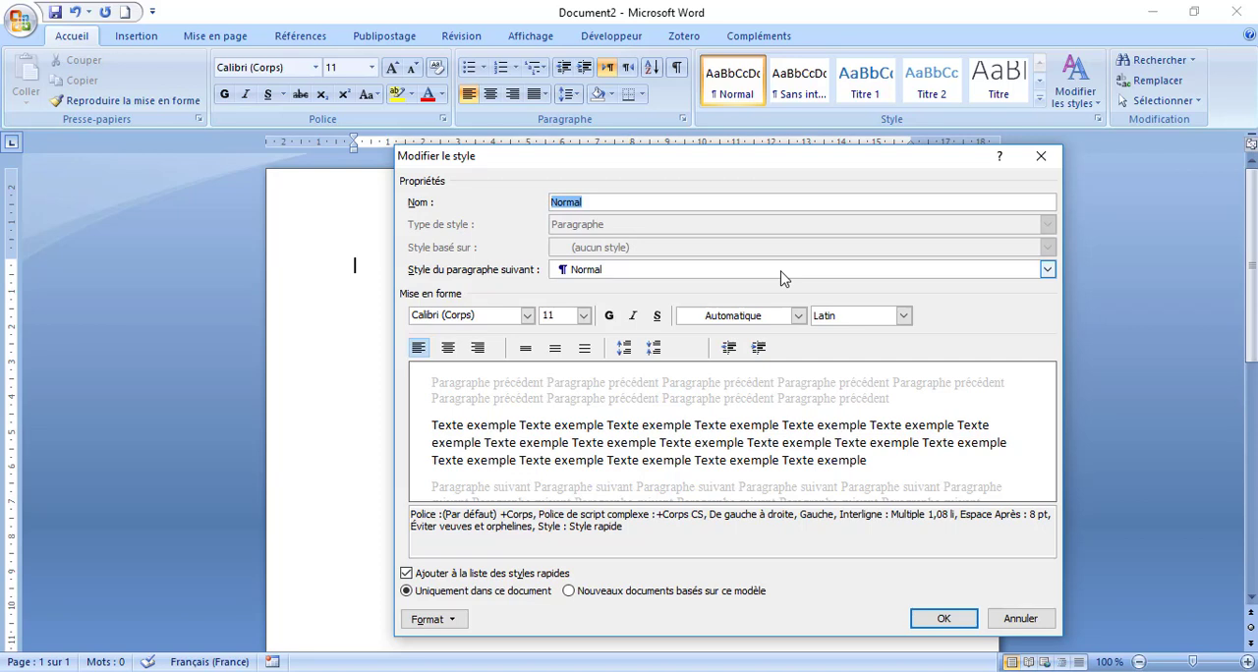
click(528, 315)
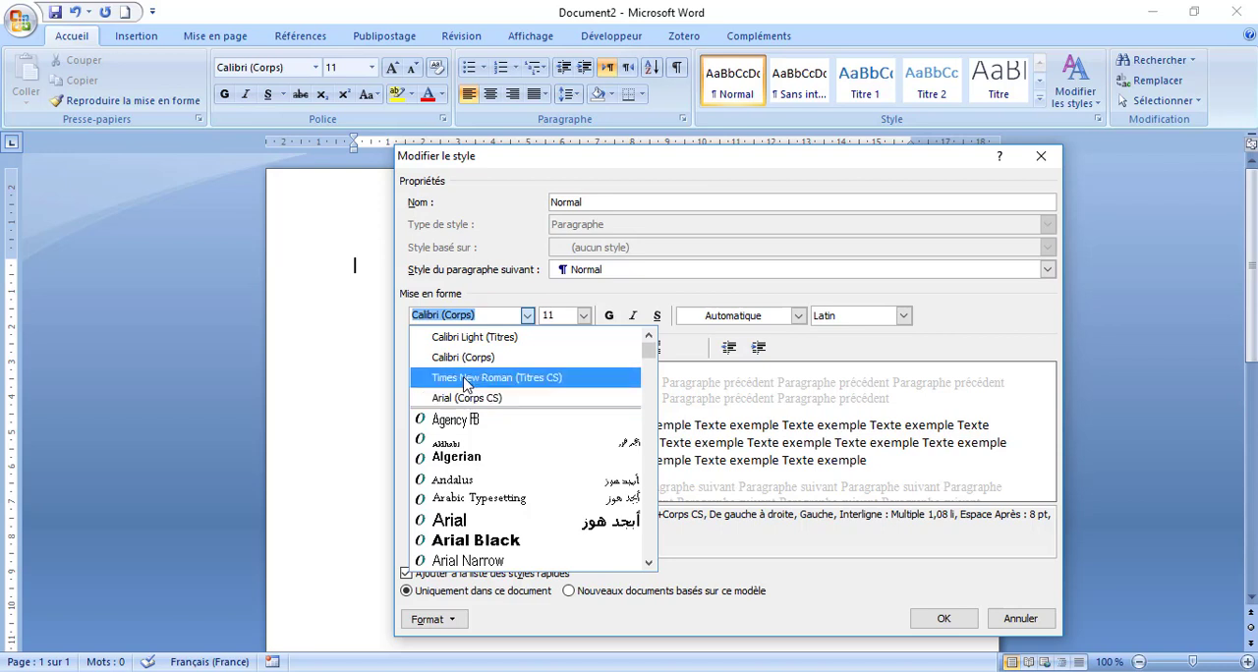
click(458, 381)
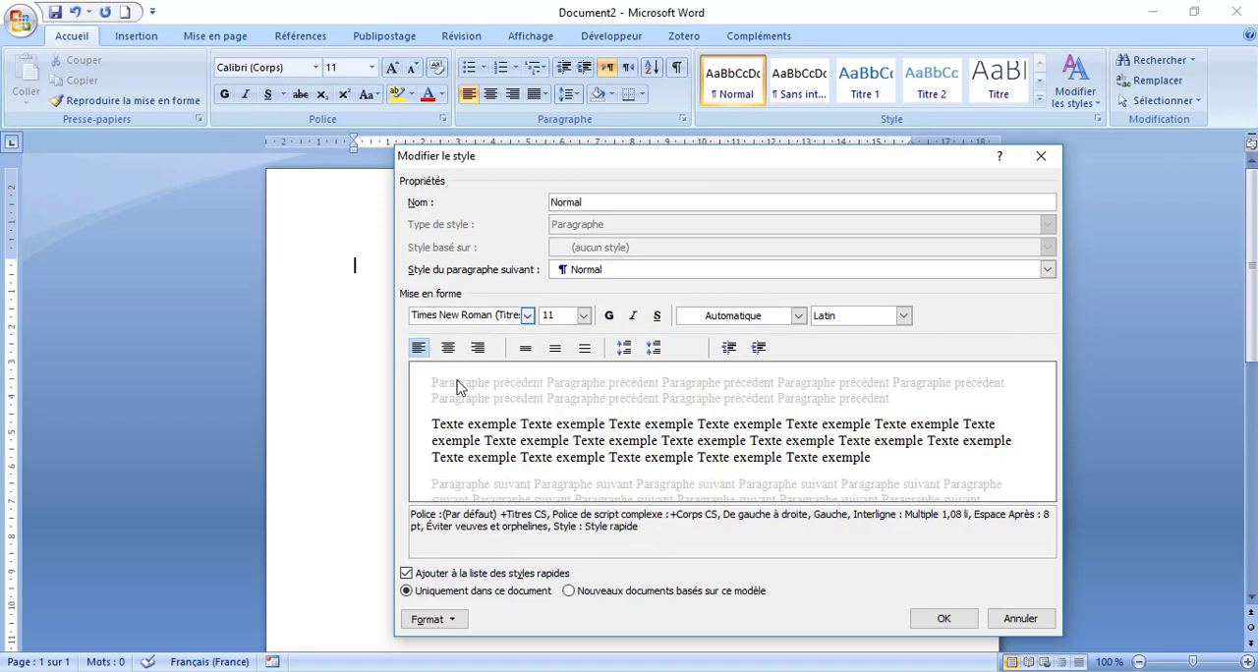
click(583, 316)
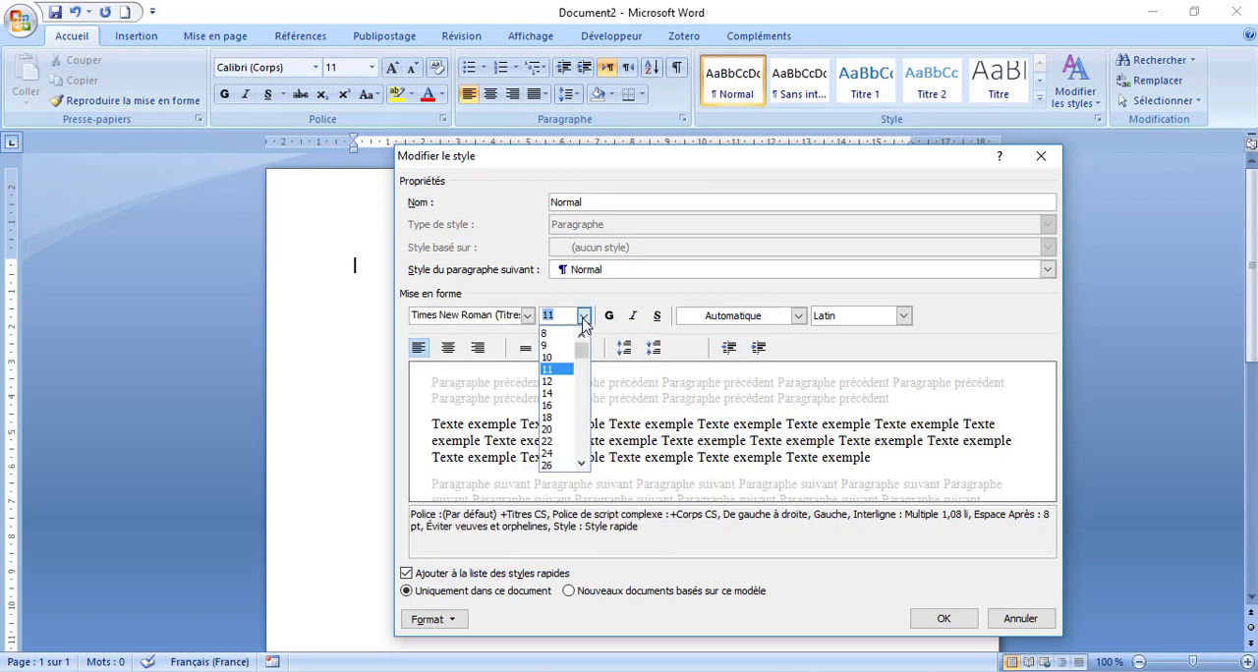
click(551, 381)
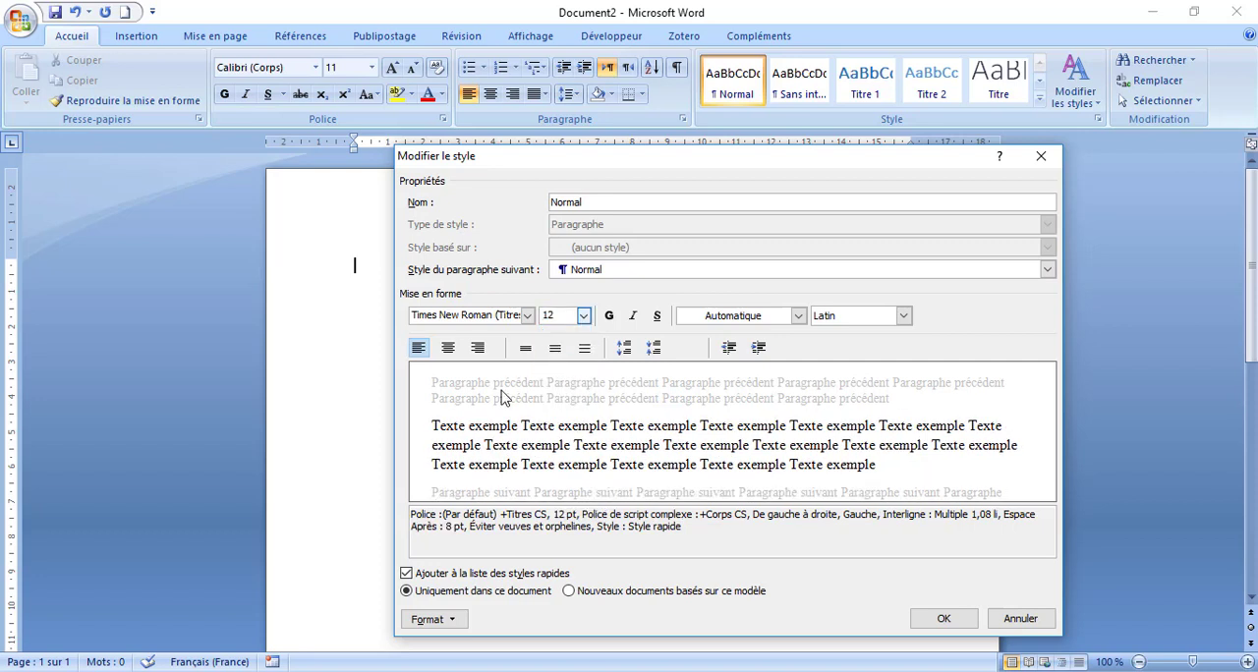
- Set the Normal style's line spacing to 1,5 while leaving its font colour on Automatique
click(796, 317)
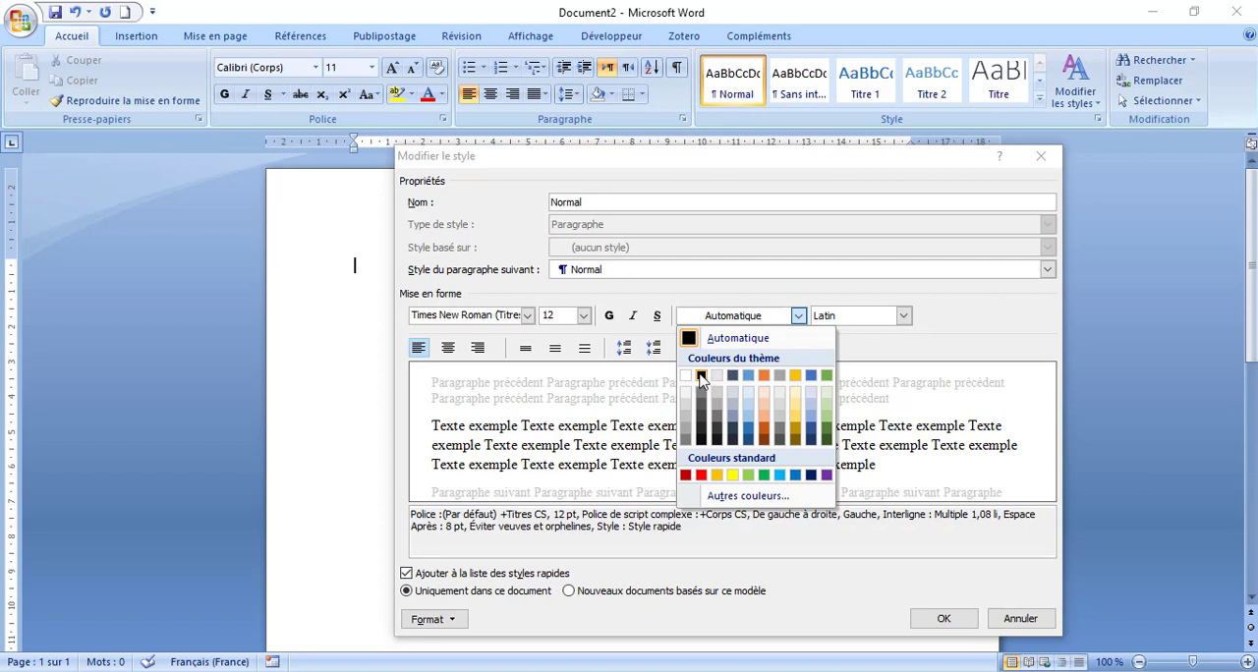
click(841, 560)
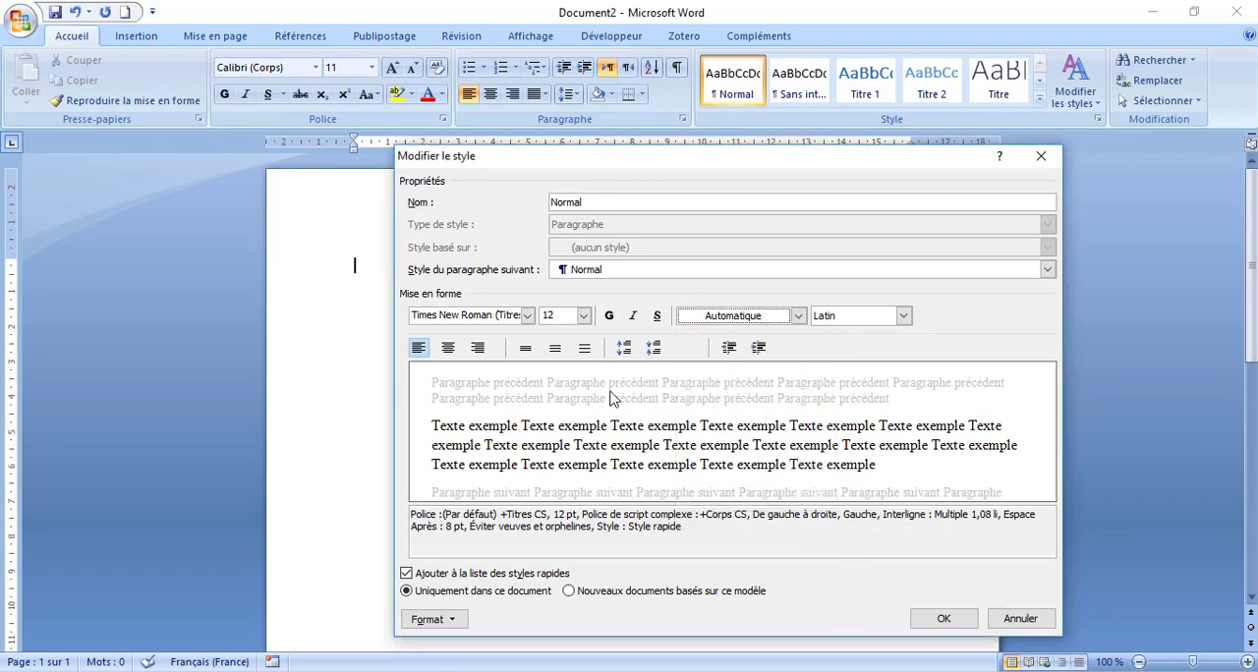
click(556, 350)
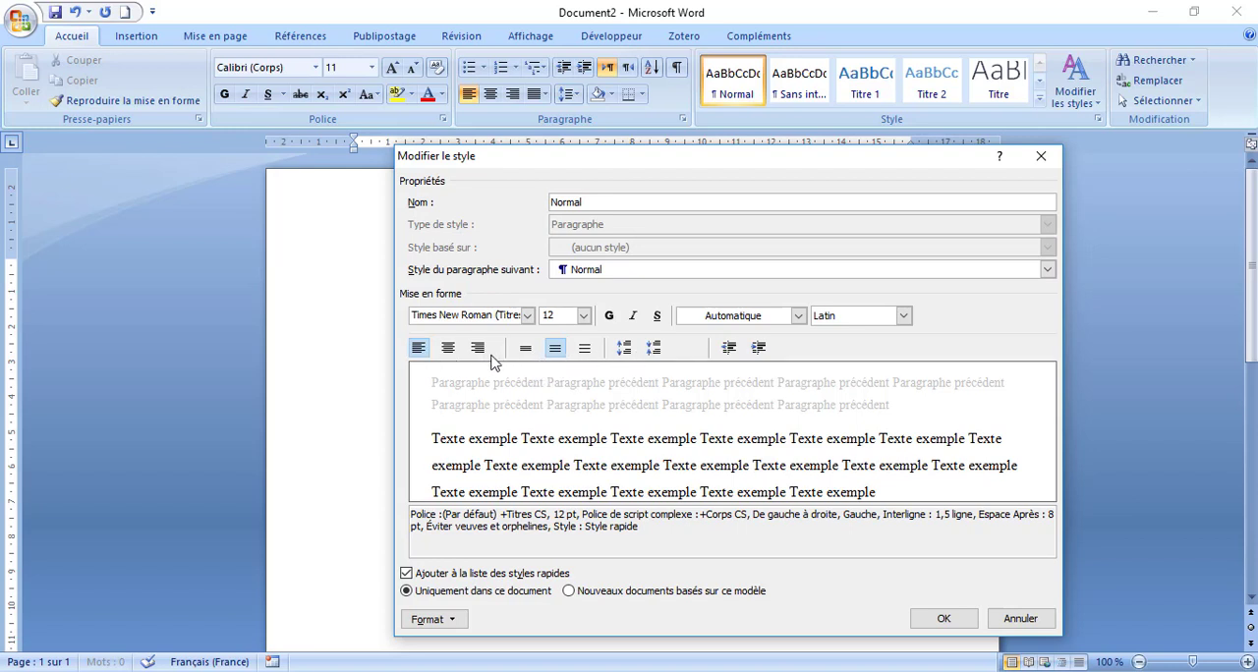
- Set the Normal style's paragraph alignment to Justifié and apply the style changes
click(451, 619)
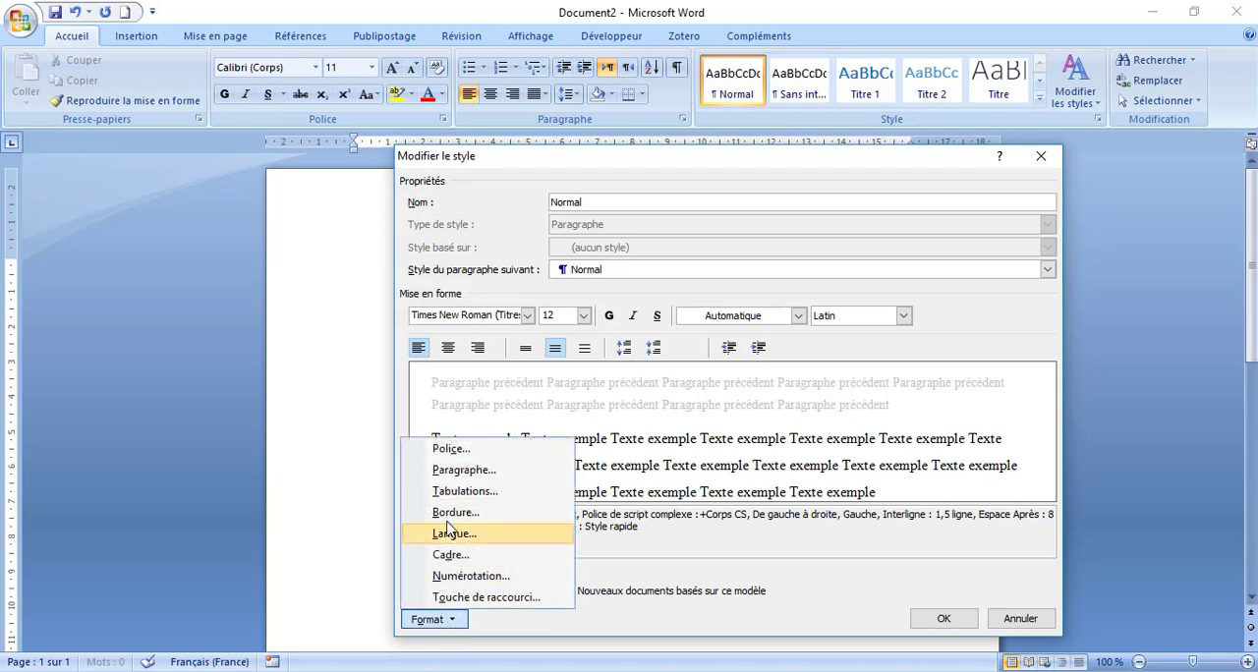
click(462, 471)
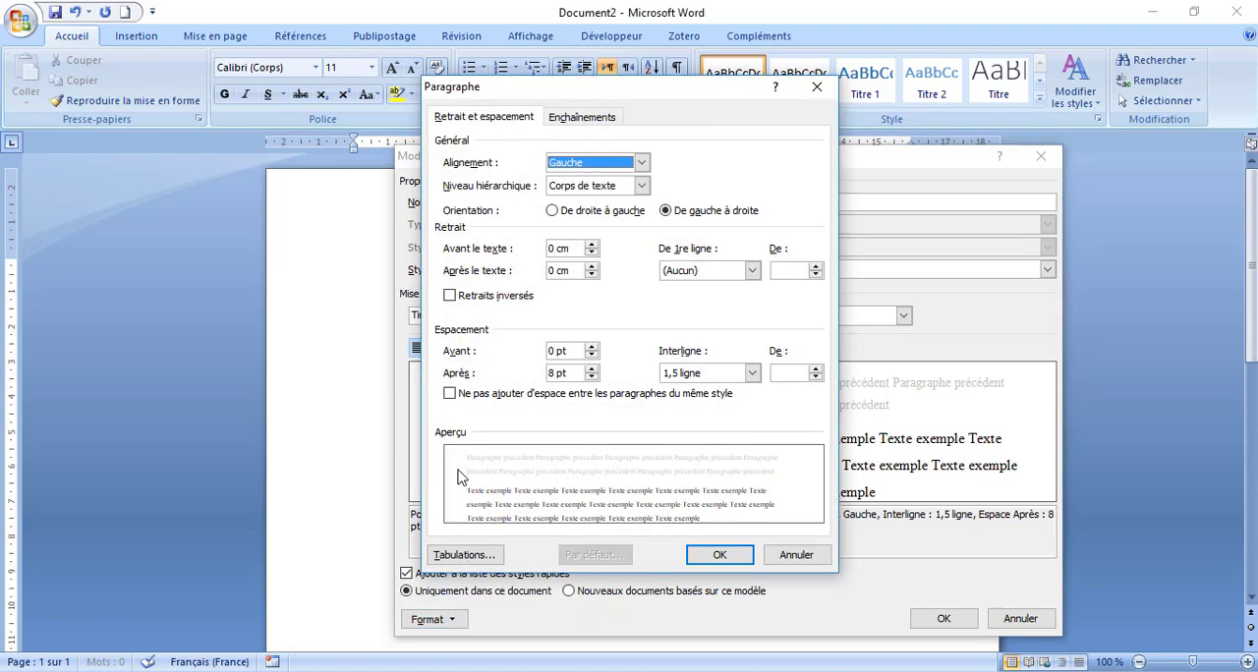
click(642, 163)
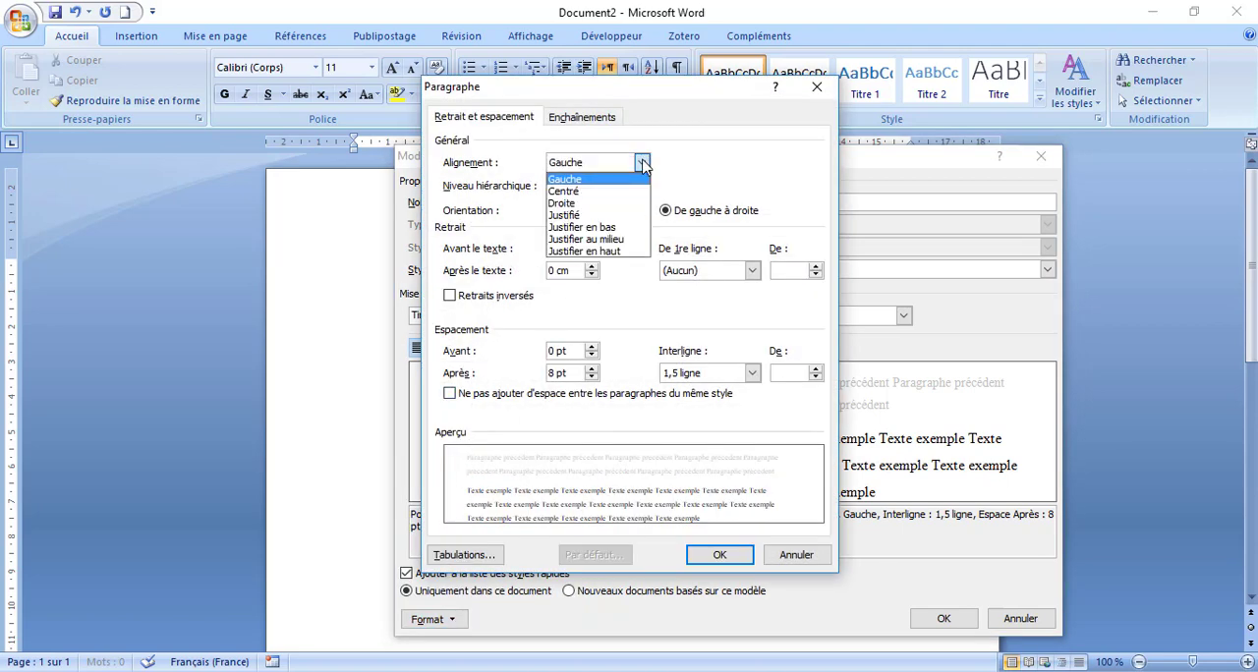
click(610, 216)
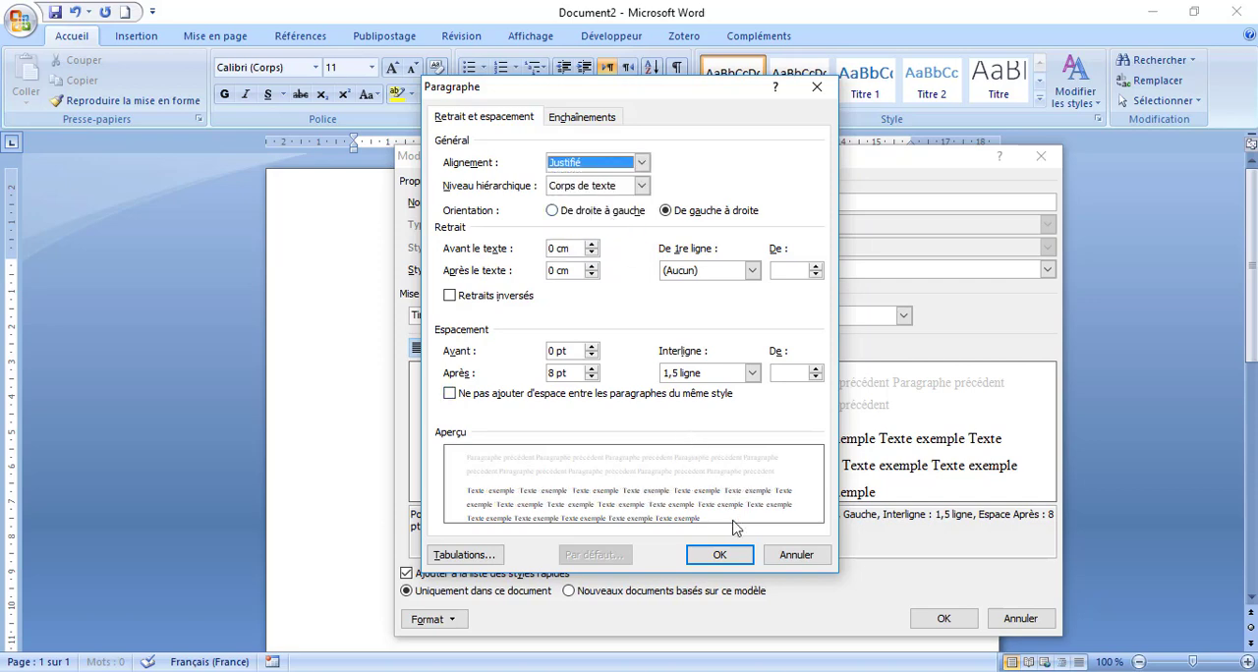
click(720, 555)
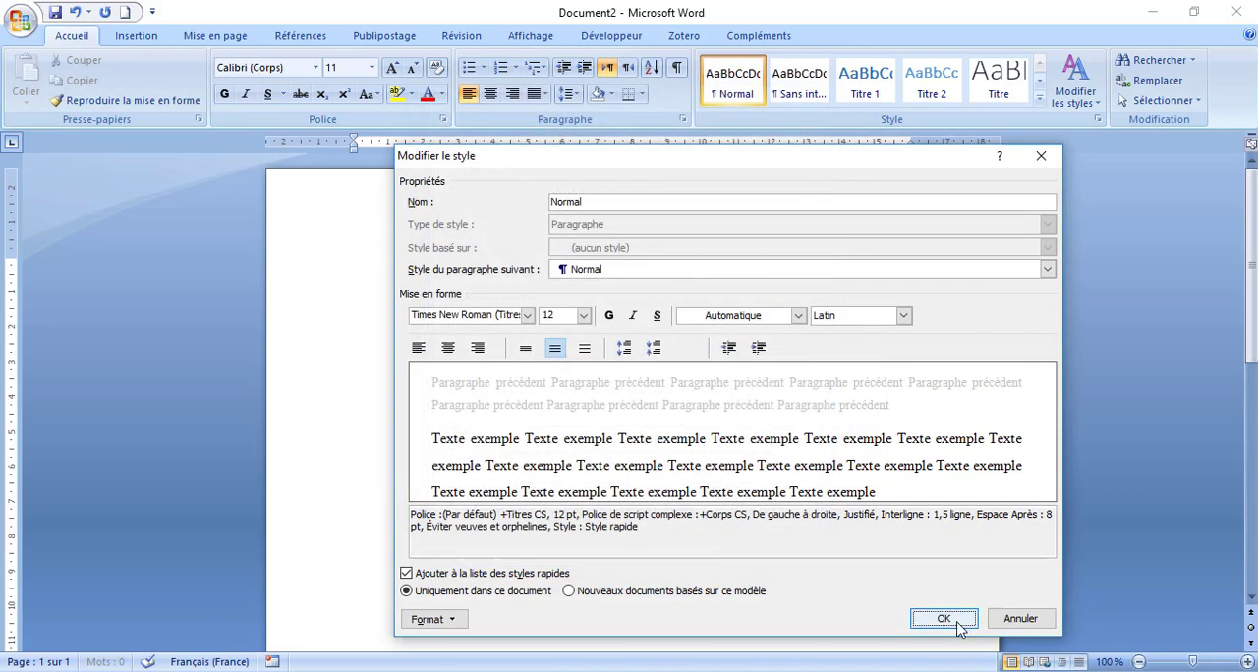
click(944, 619)
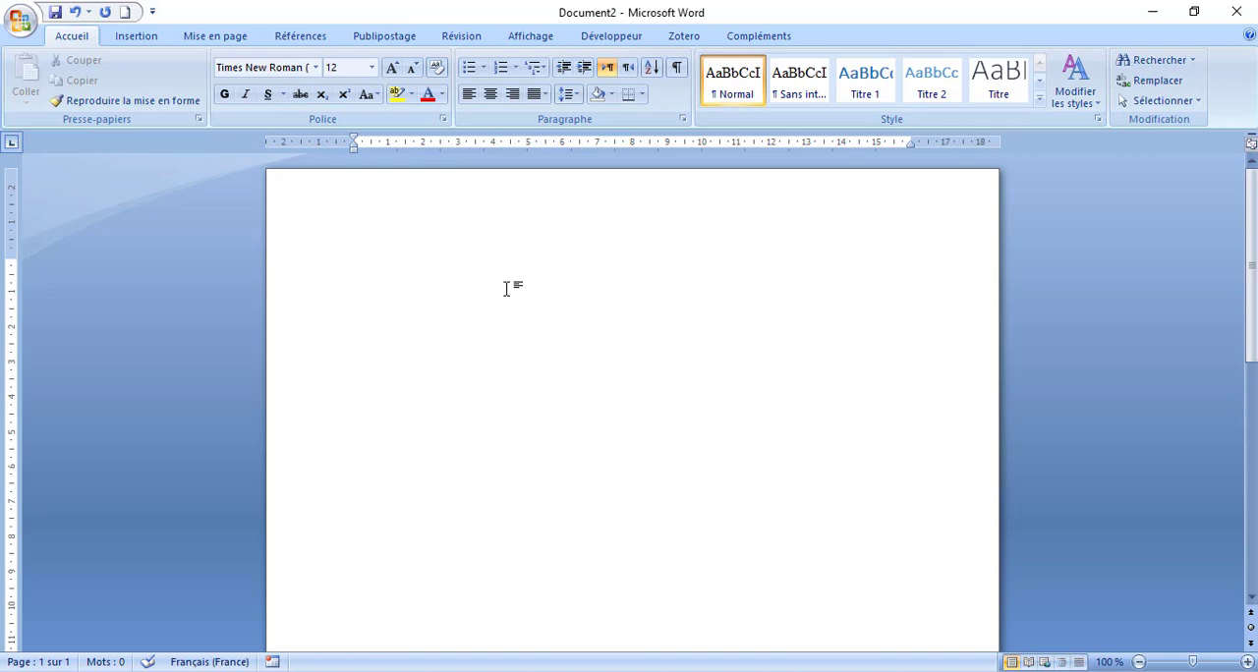
- Enter the heading lines "Chapitre" and "Section" at the start of the document
text(chapitr)
text(e )
text(s)
text(tion)
key(Return)
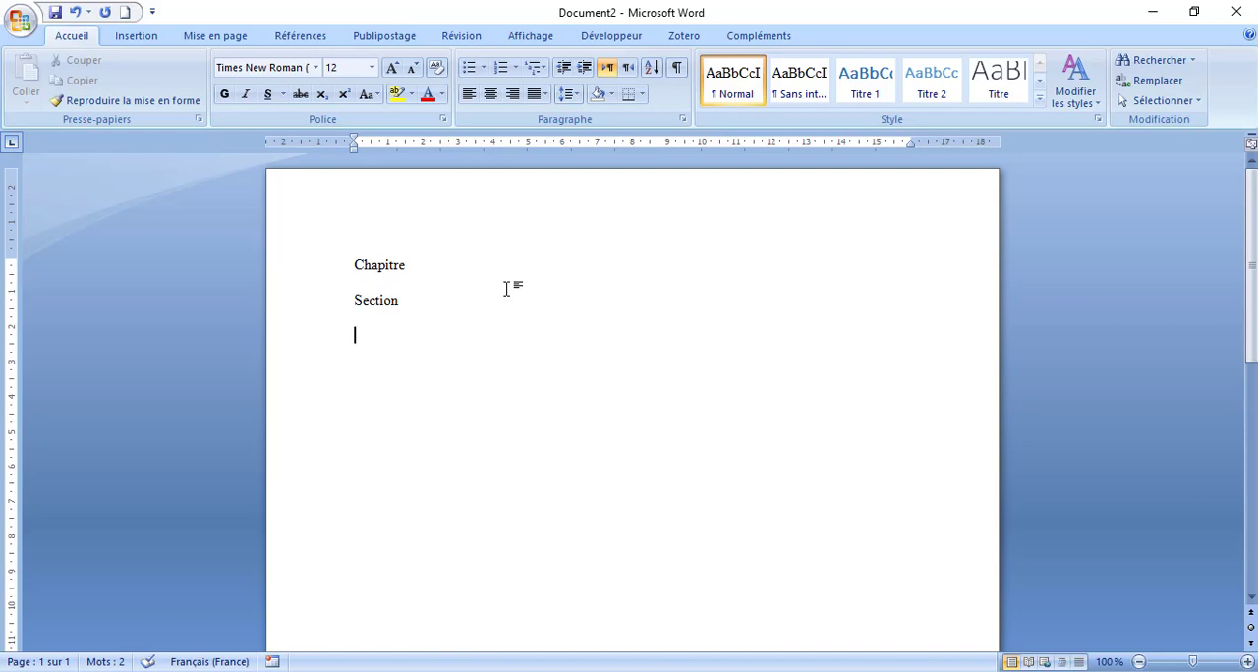
- Add a Roman-numbered list below "Section" with items I and II, both reading "Titre", and end the list
text(I.)
key(BackSpace)
key(BackSpace)
key(ctrl)
text(I.)
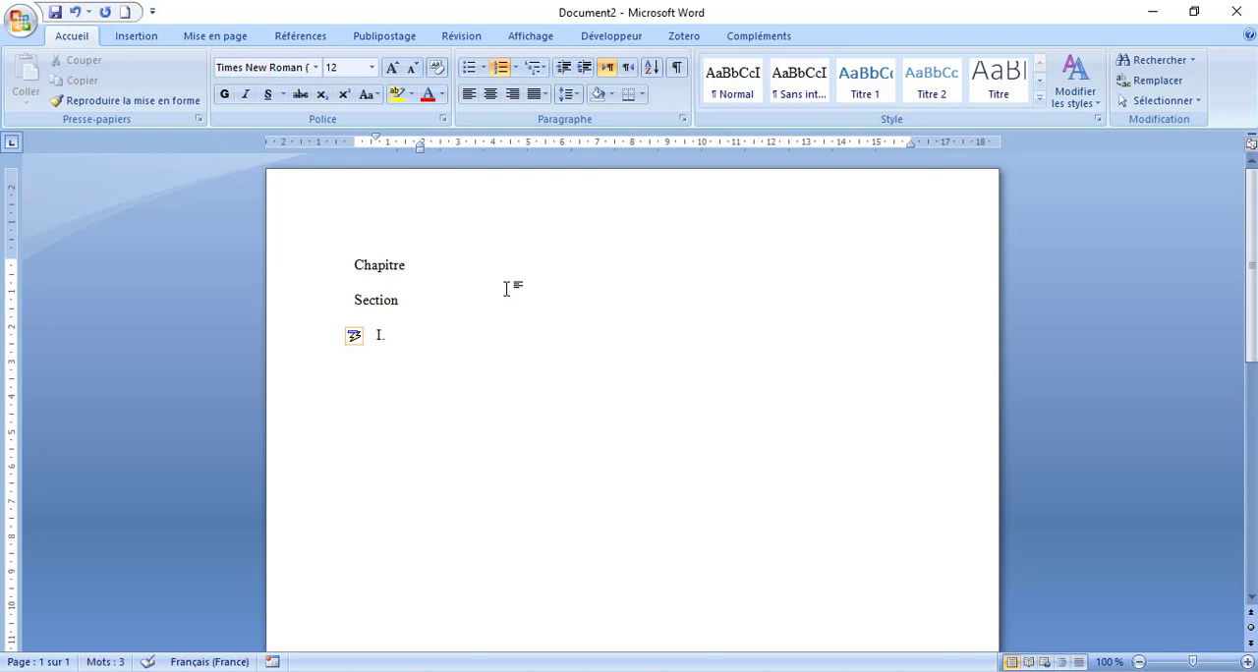
text( ti)
key(Return)
text(titre)
key(Return)
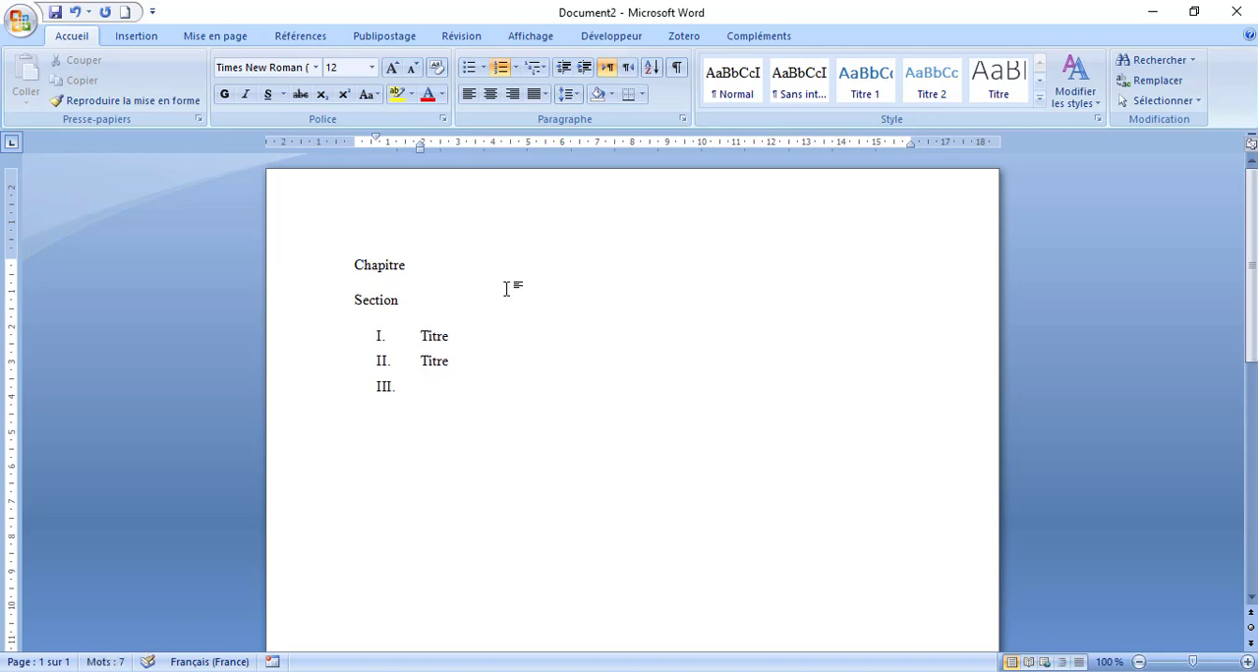
key(BackSpace)
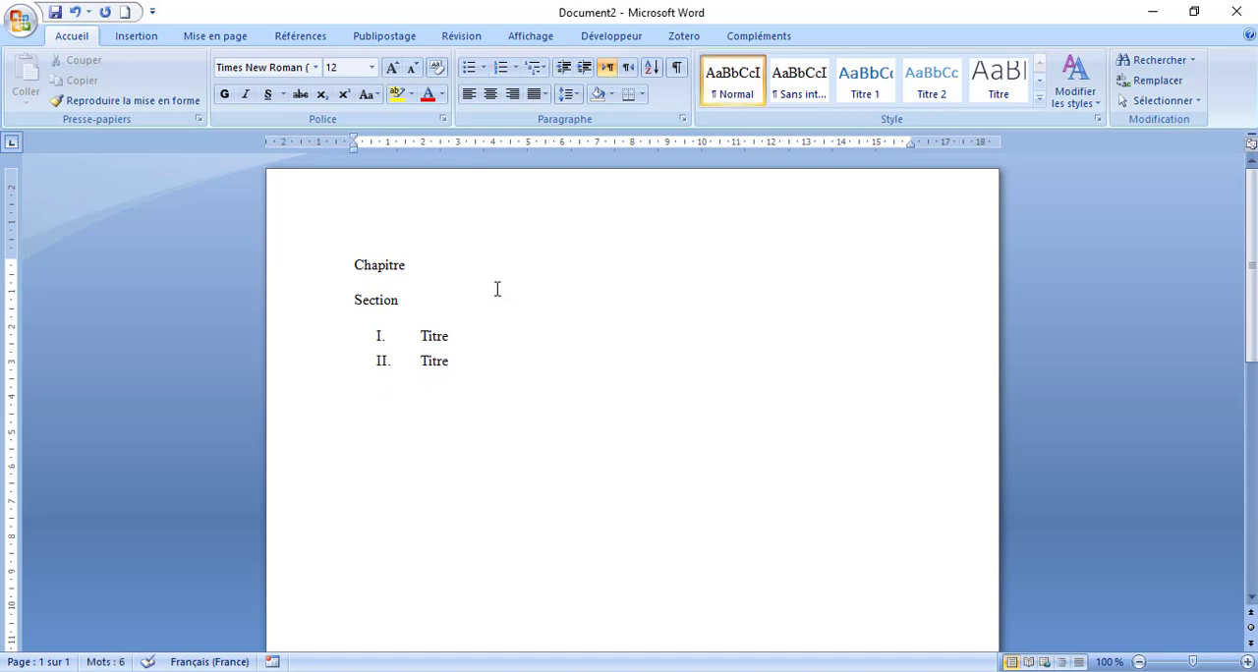
- Below item I, insert a lettered item A reading "Titre", followed by an empty sub-item a
click(486, 341)
key(Return)
key(BackSpace)
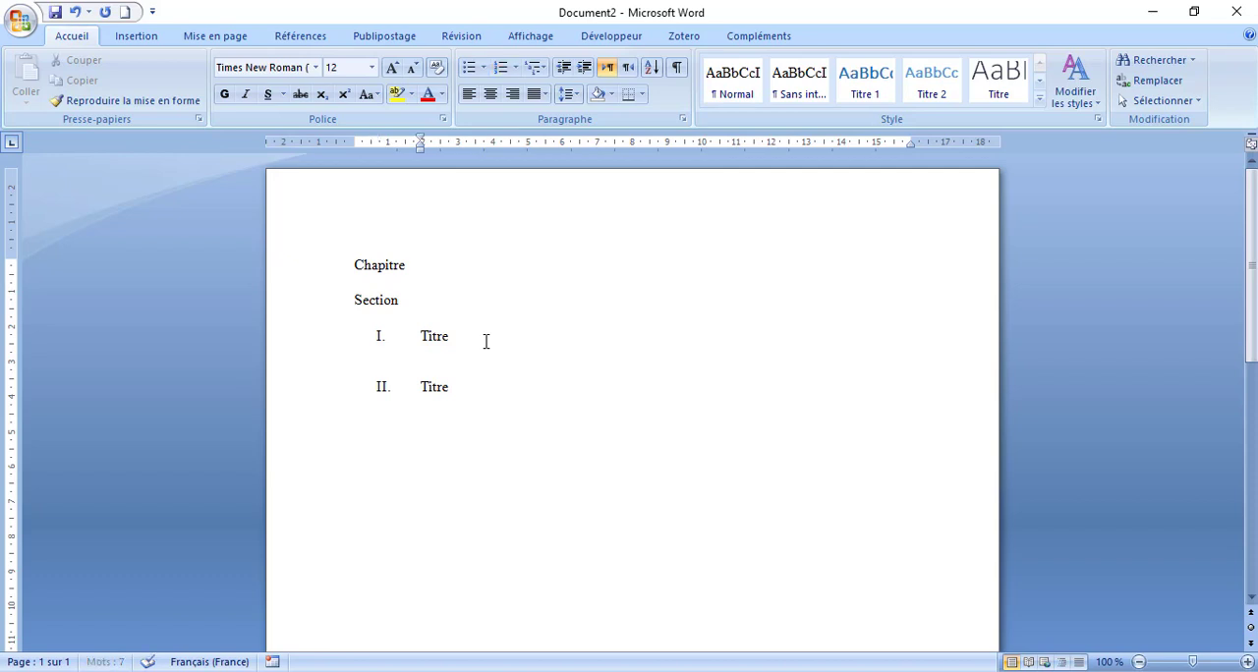
key(BackSpace)
key(BackSpace)
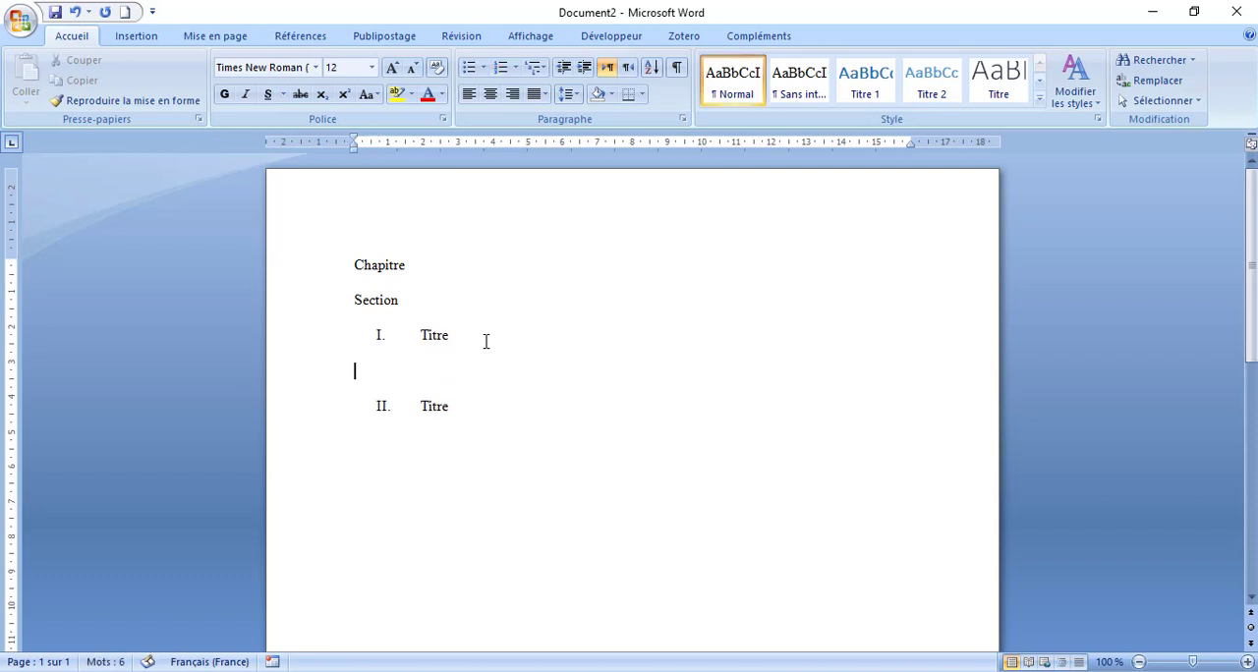
text(A.)
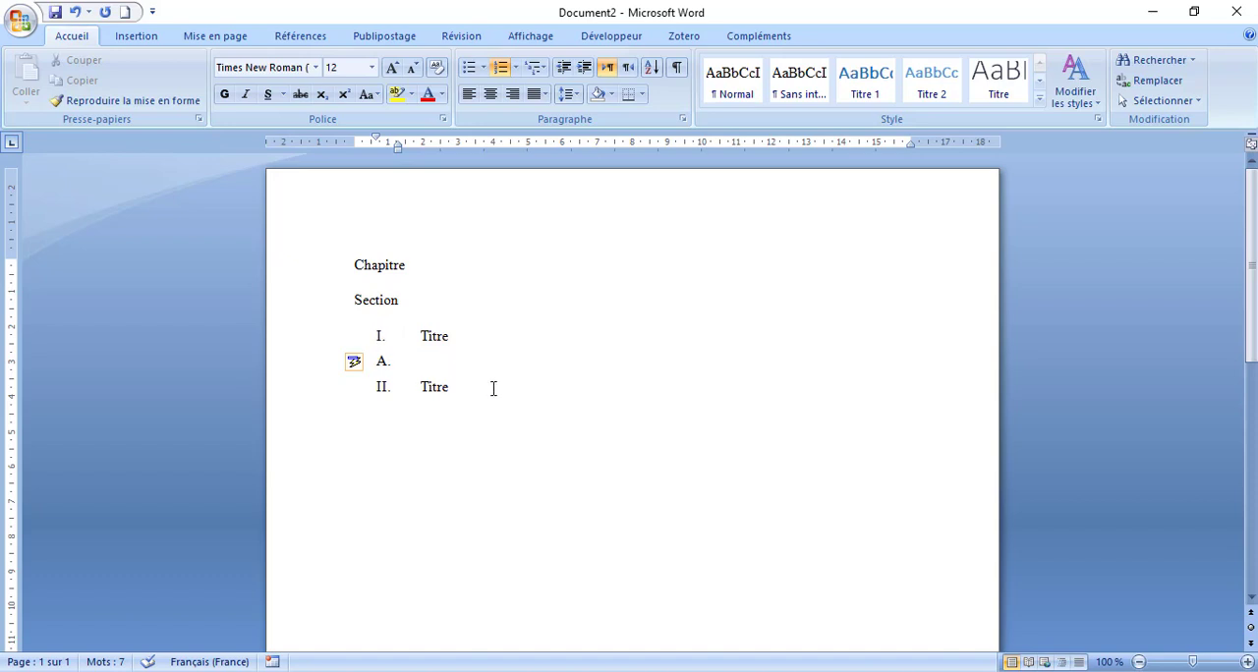
text(tre)
key(Return)
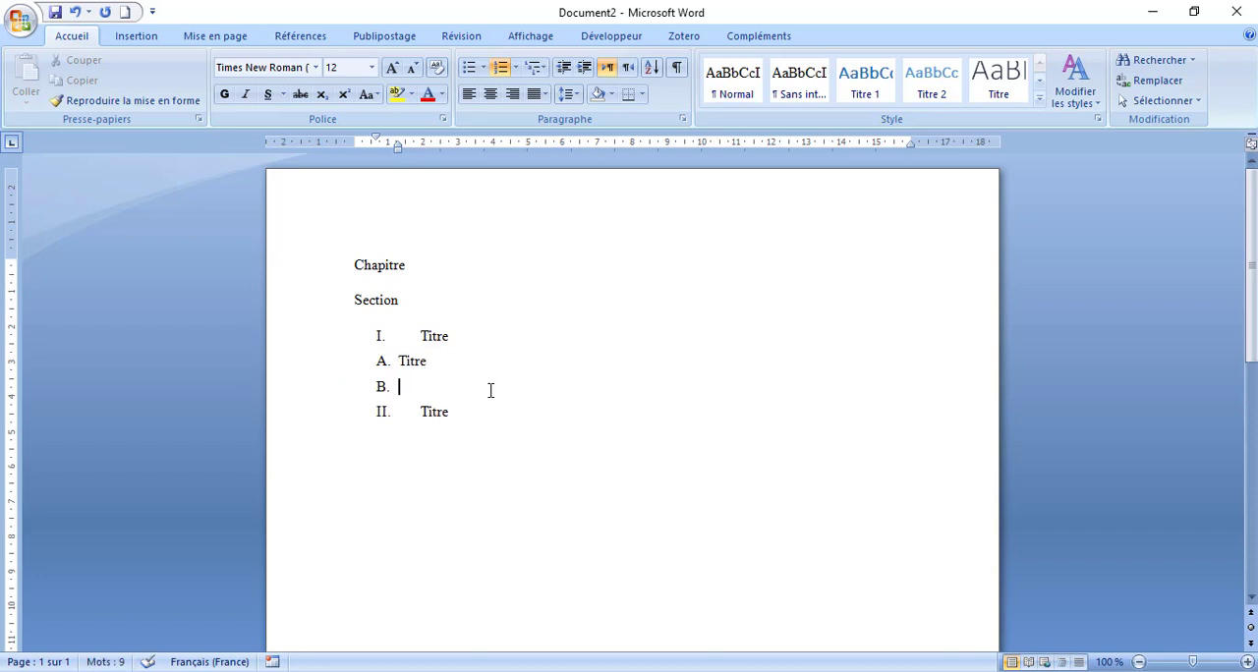
key(BackSpace)
text(a.)
- Apply the Titre 1 style to the "Chapitre" line
drag(359, 269, 452, 423)
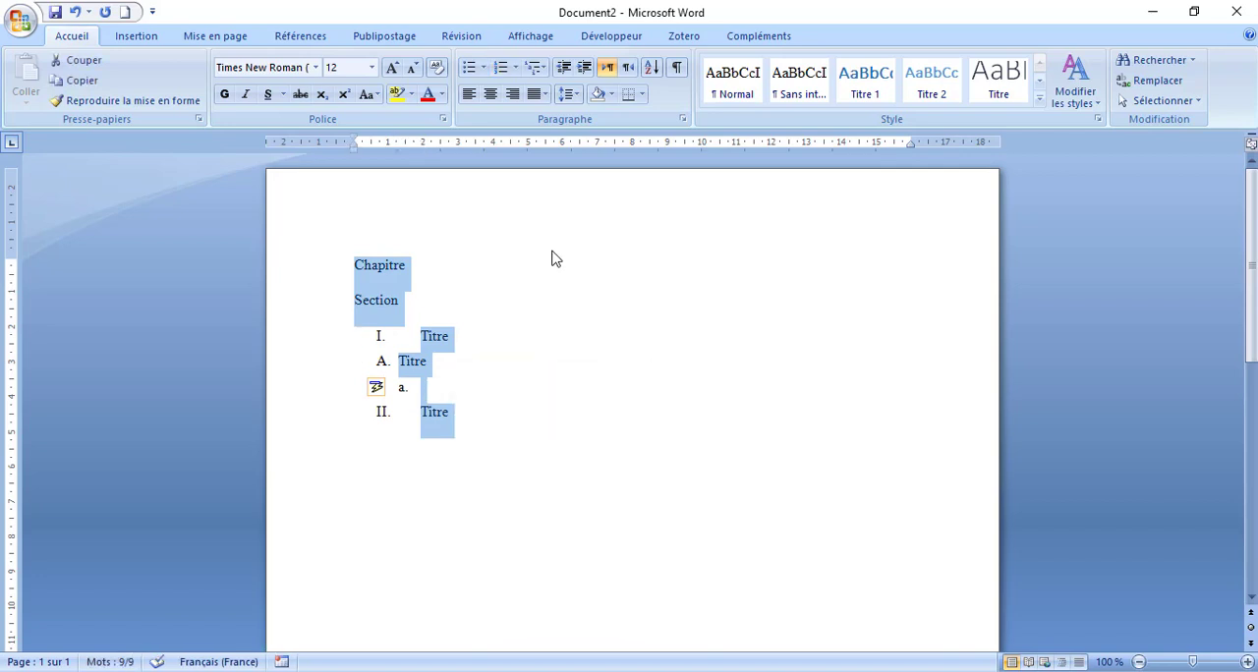
click(402, 266)
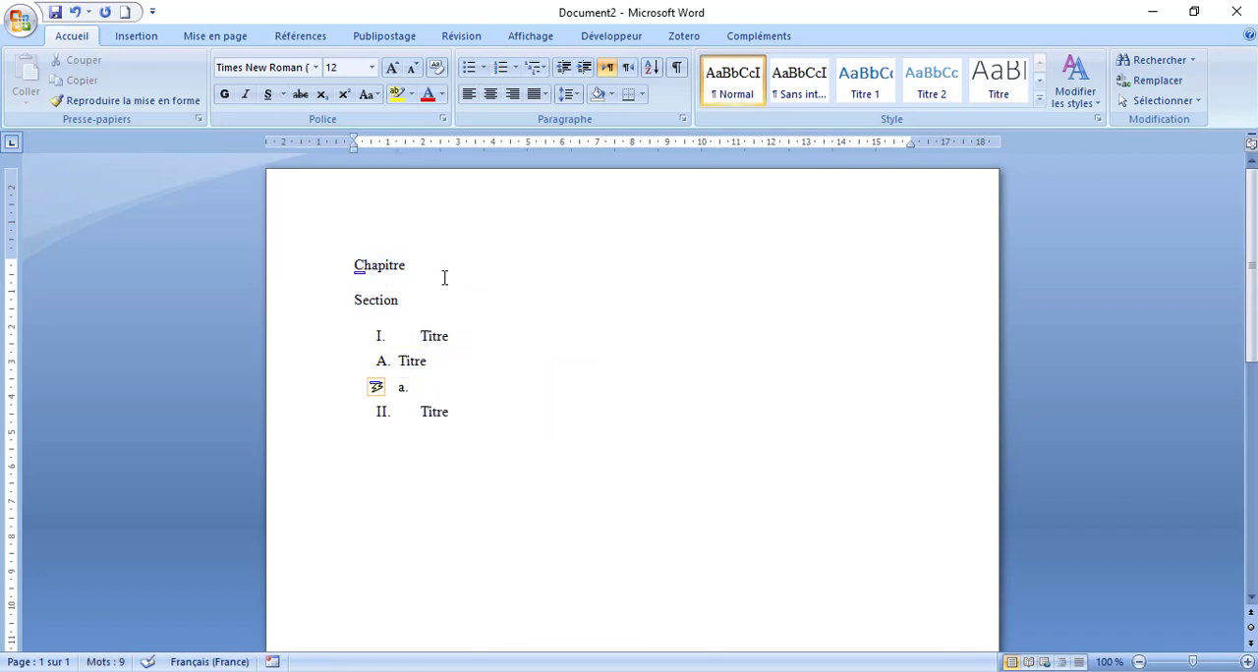
click(351, 268)
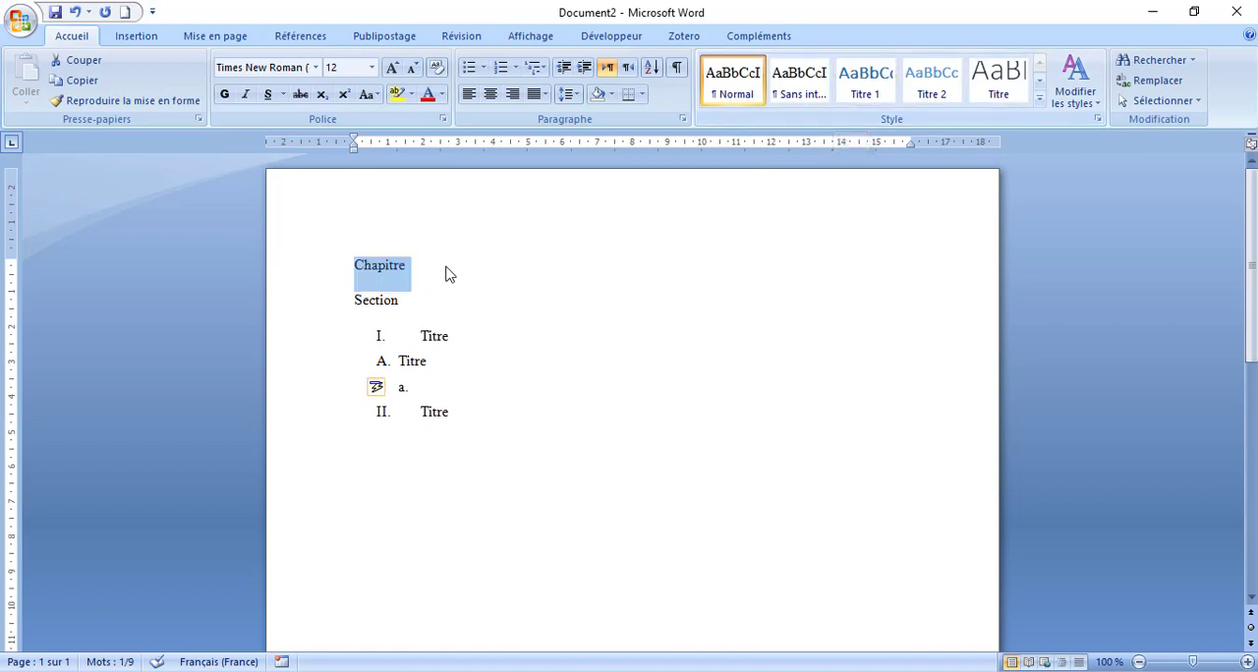
click(410, 263)
drag(411, 264, 357, 263)
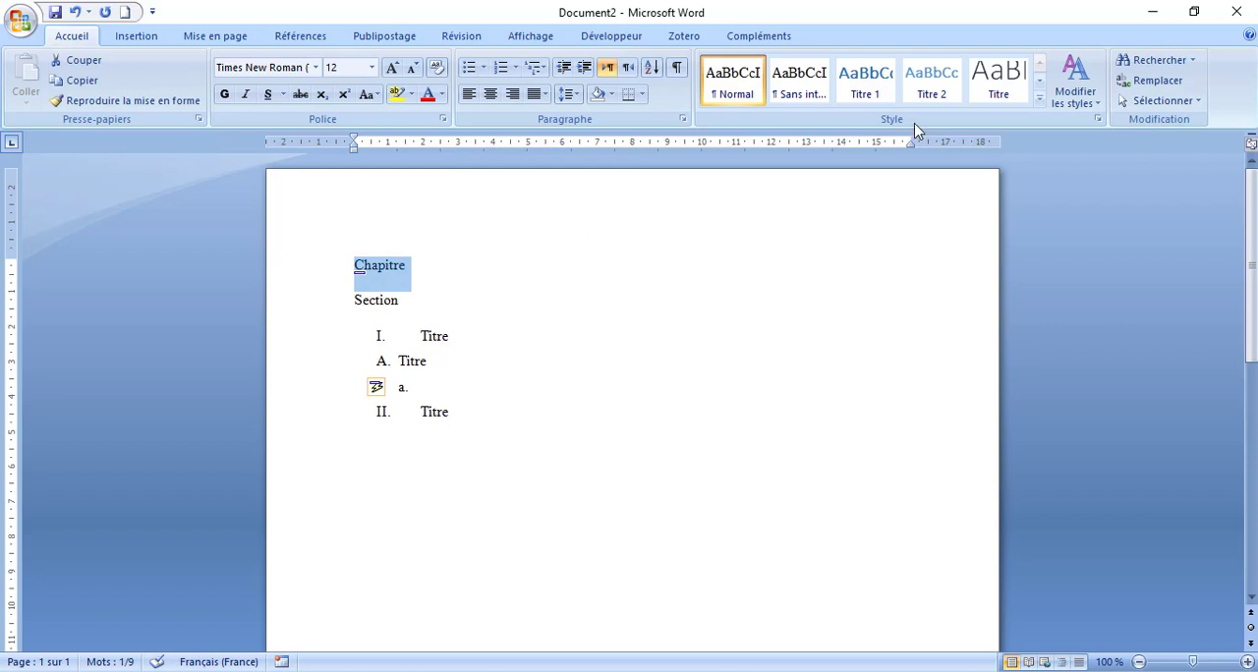
click(867, 88)
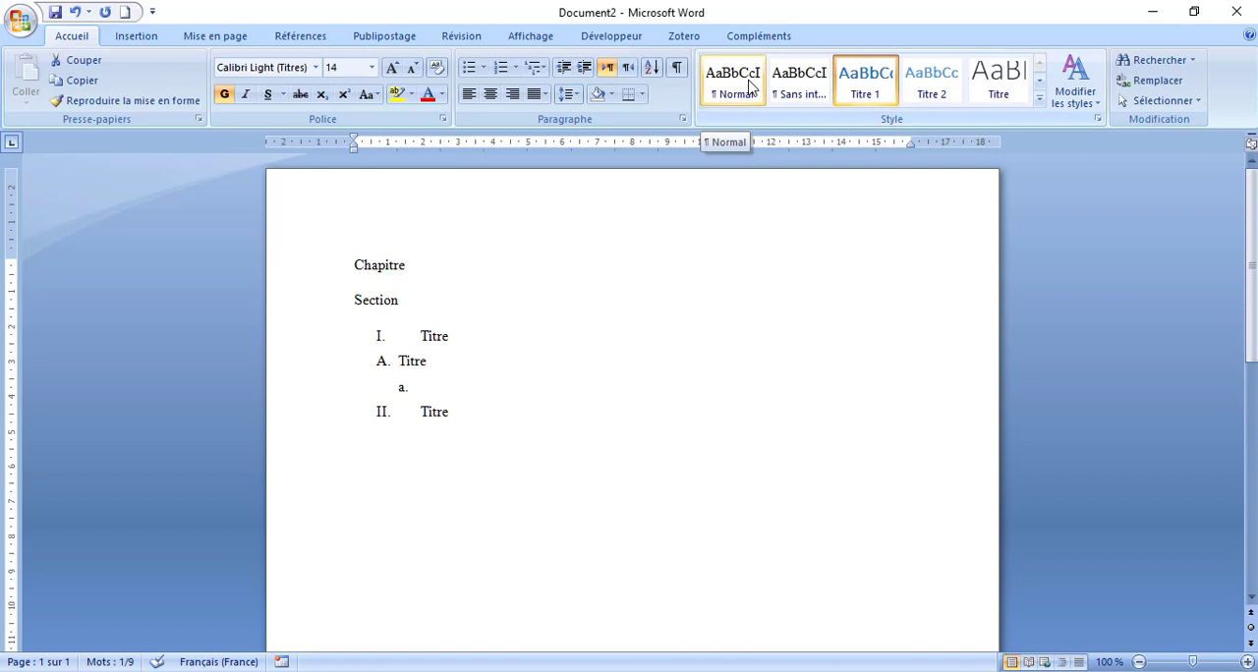
- Set the "Chapitre" heading's font to Times New Roman at size 16
right_click(861, 90)
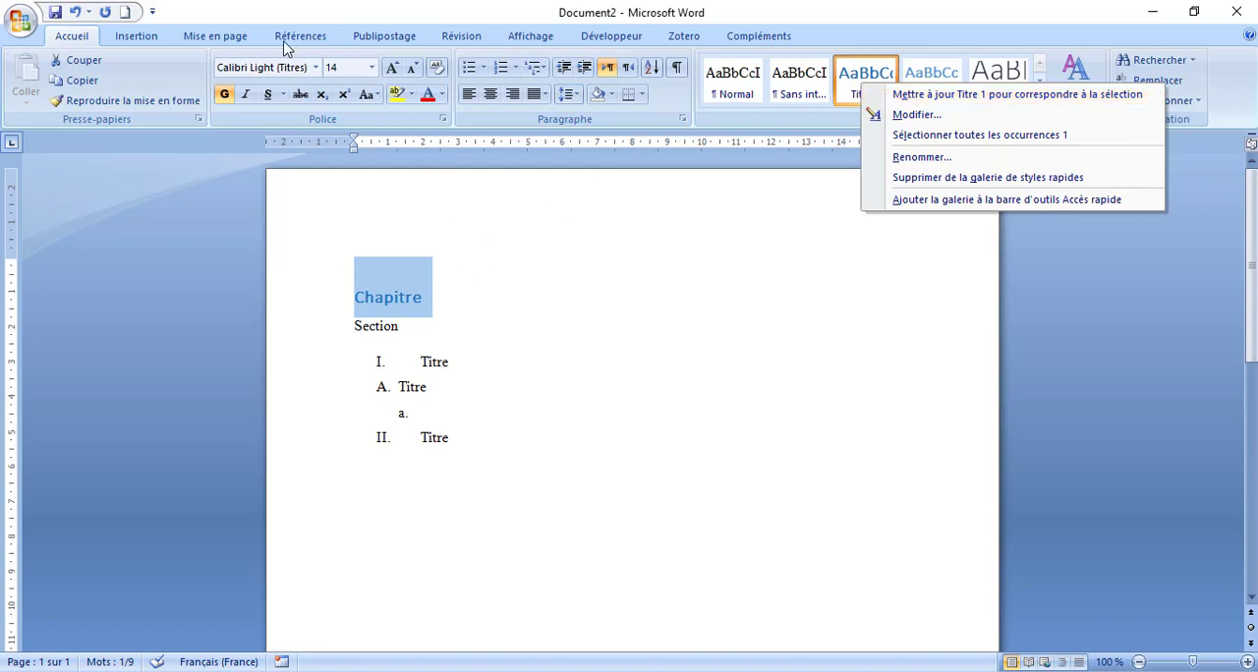
key(Escape)
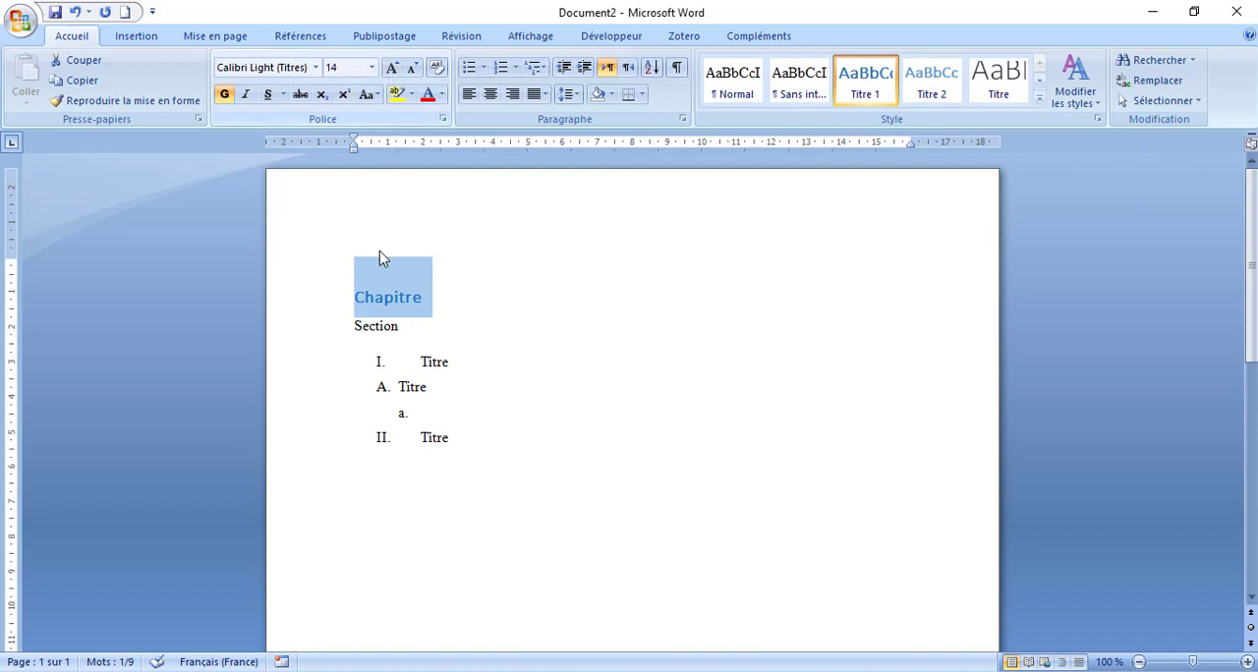
click(372, 67)
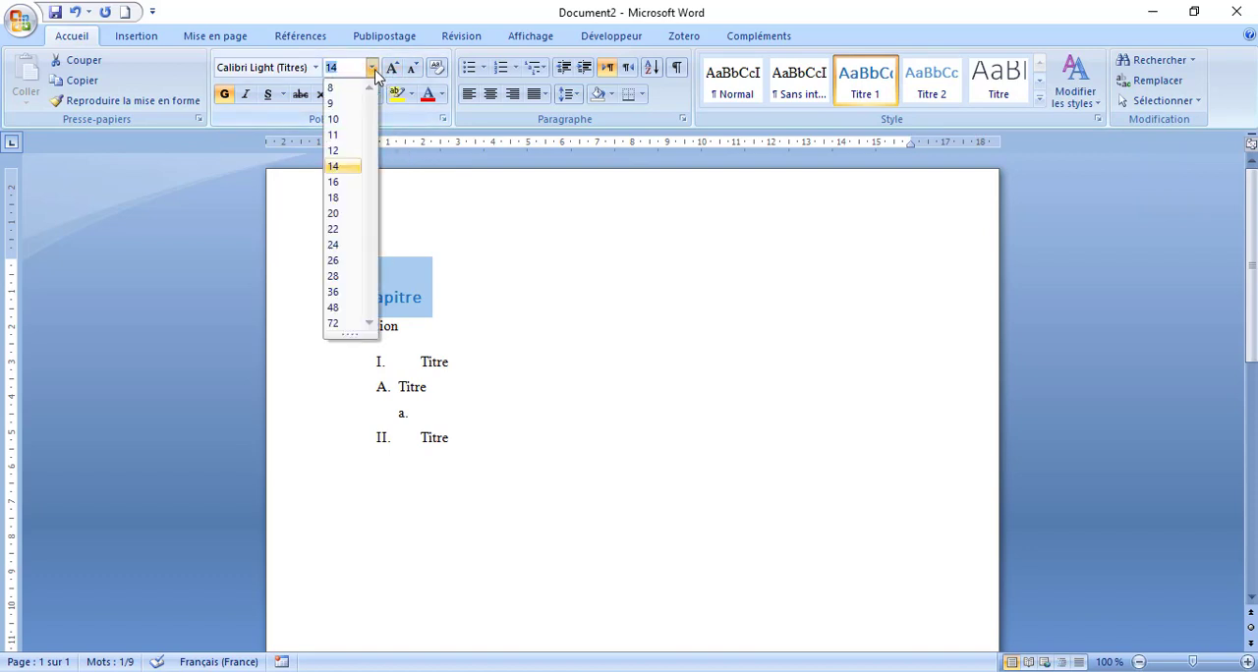
click(333, 183)
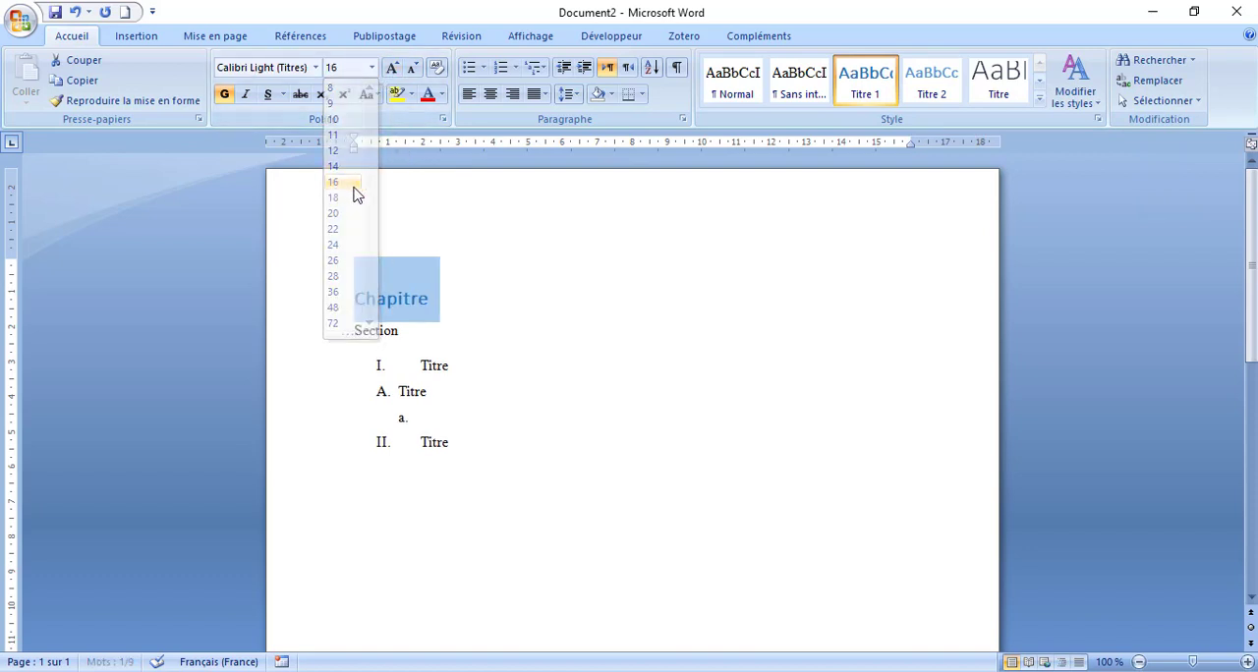
click(315, 68)
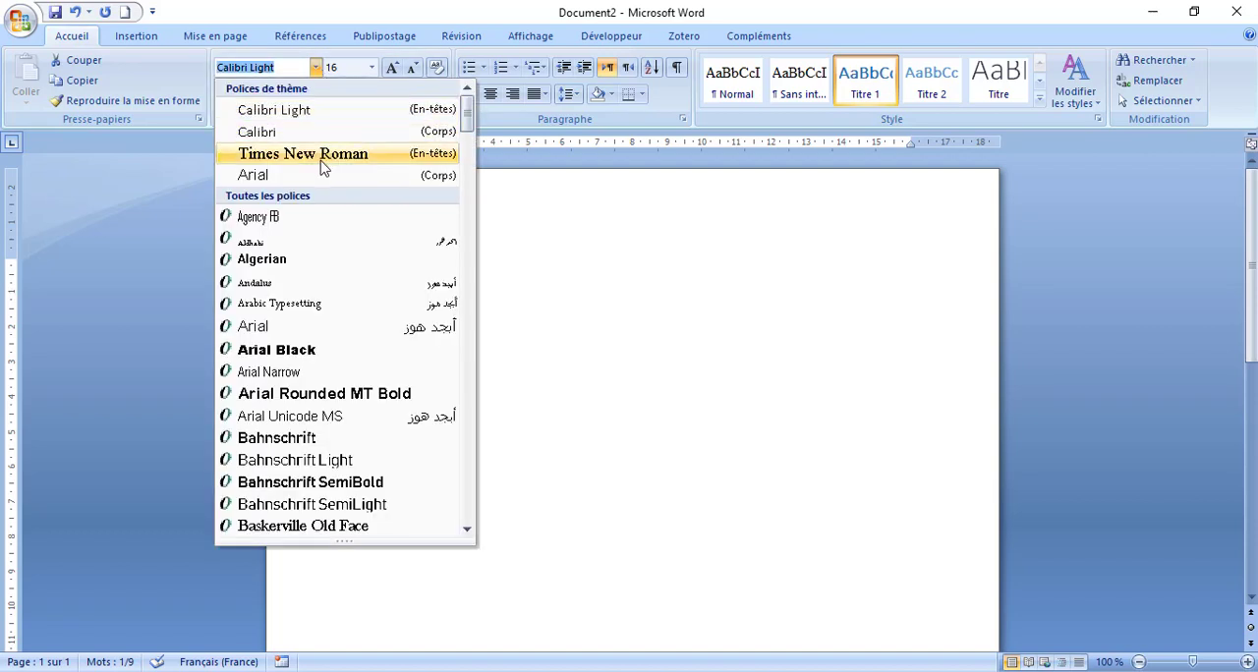
click(319, 162)
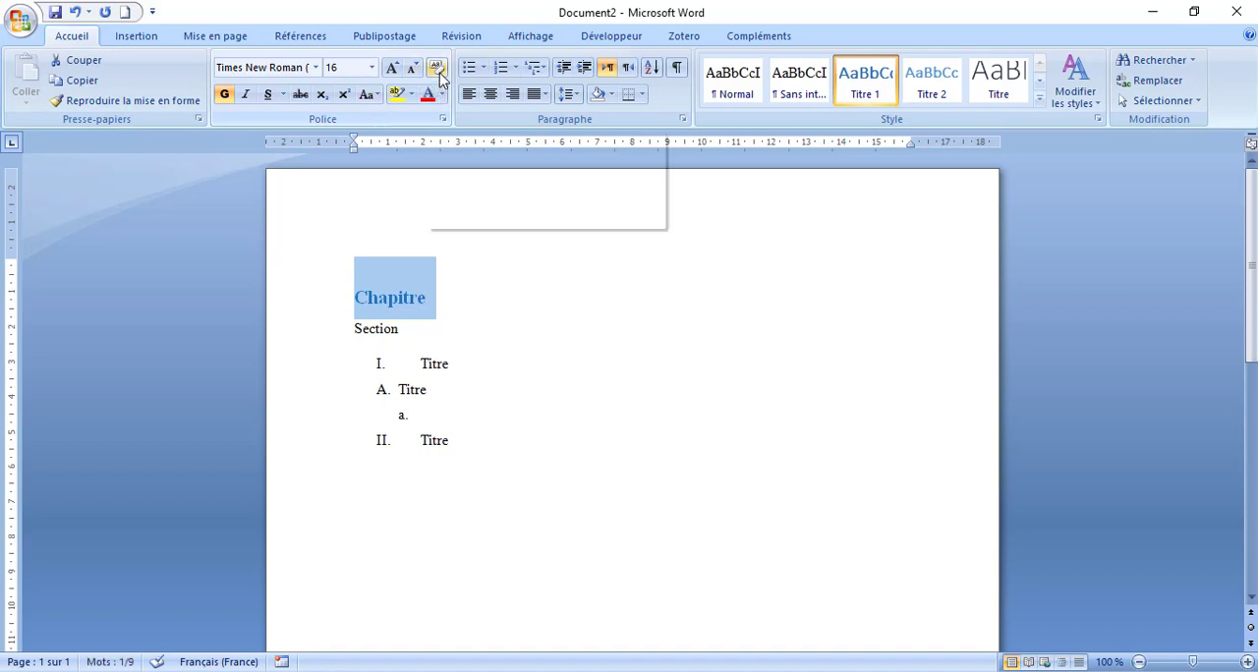
- Convert the "Chapitre" heading to uppercase and colour it with the darkest shade of the theme's light blue
click(376, 98)
click(398, 163)
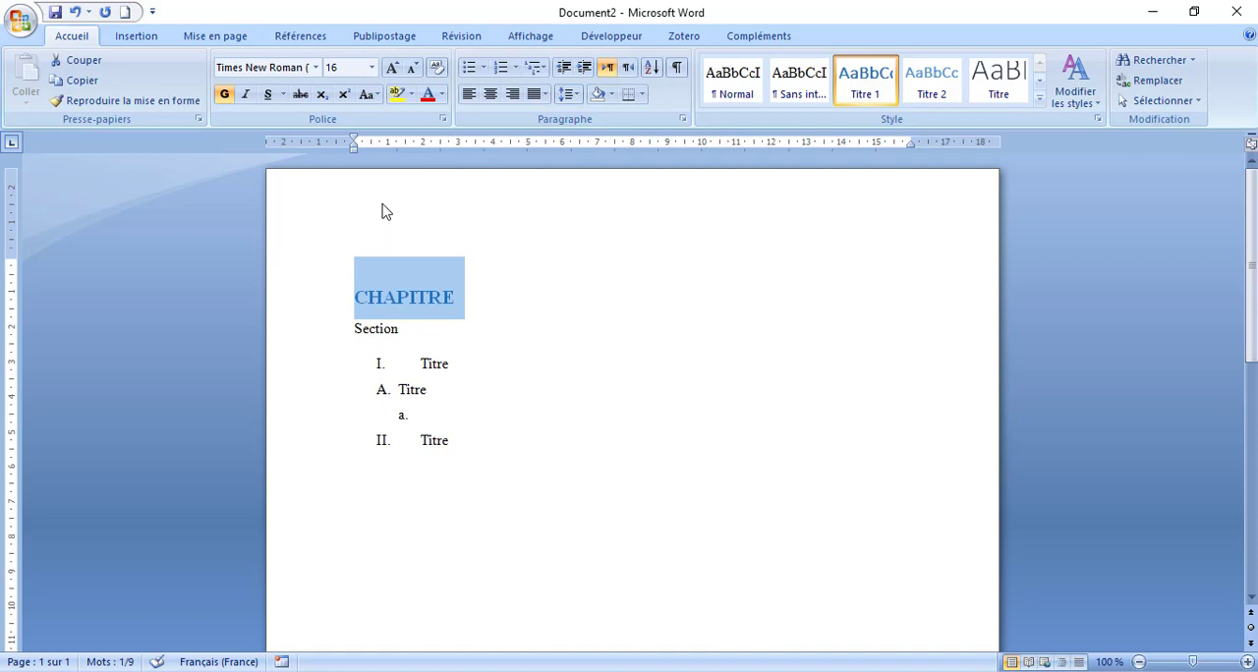
click(443, 94)
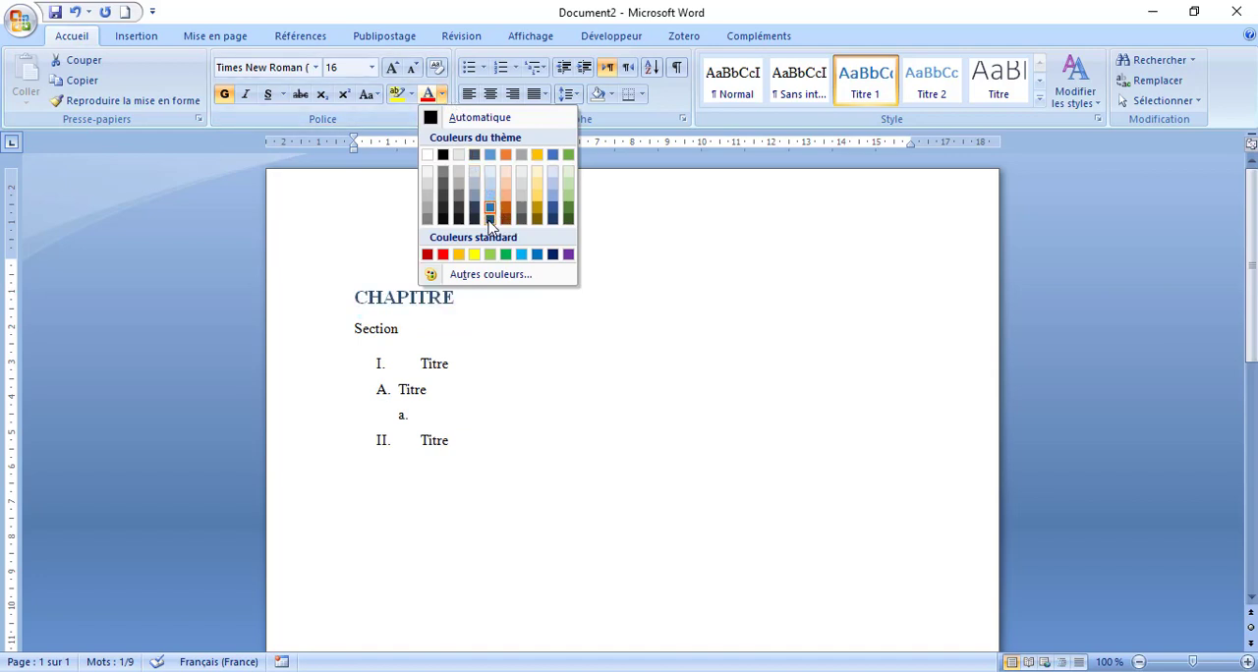
click(490, 218)
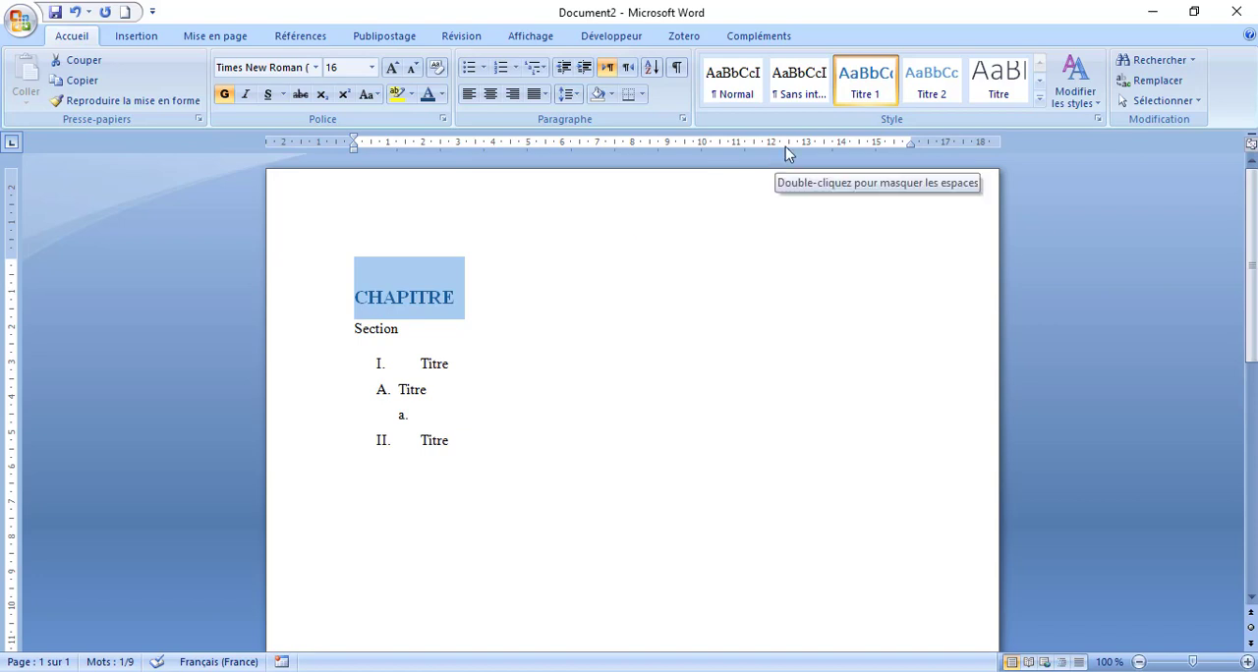
- Update the Titre 1 style to match the formatted heading and rename the style "Chapitre"
right_click(867, 91)
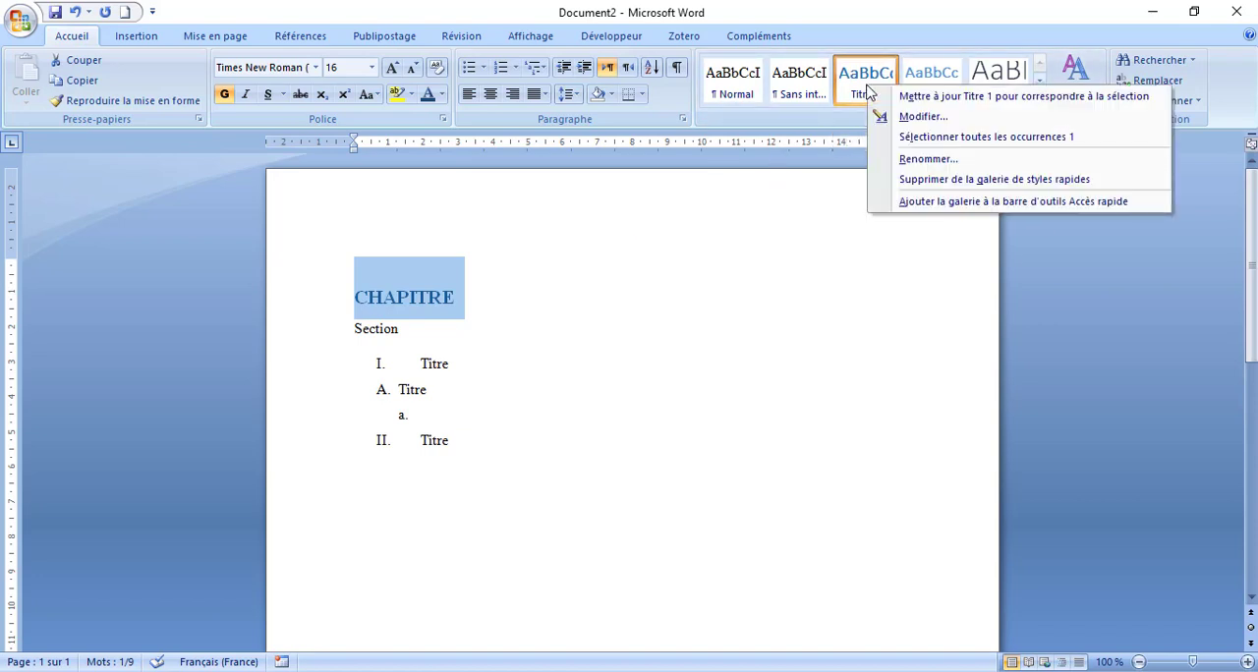
click(898, 96)
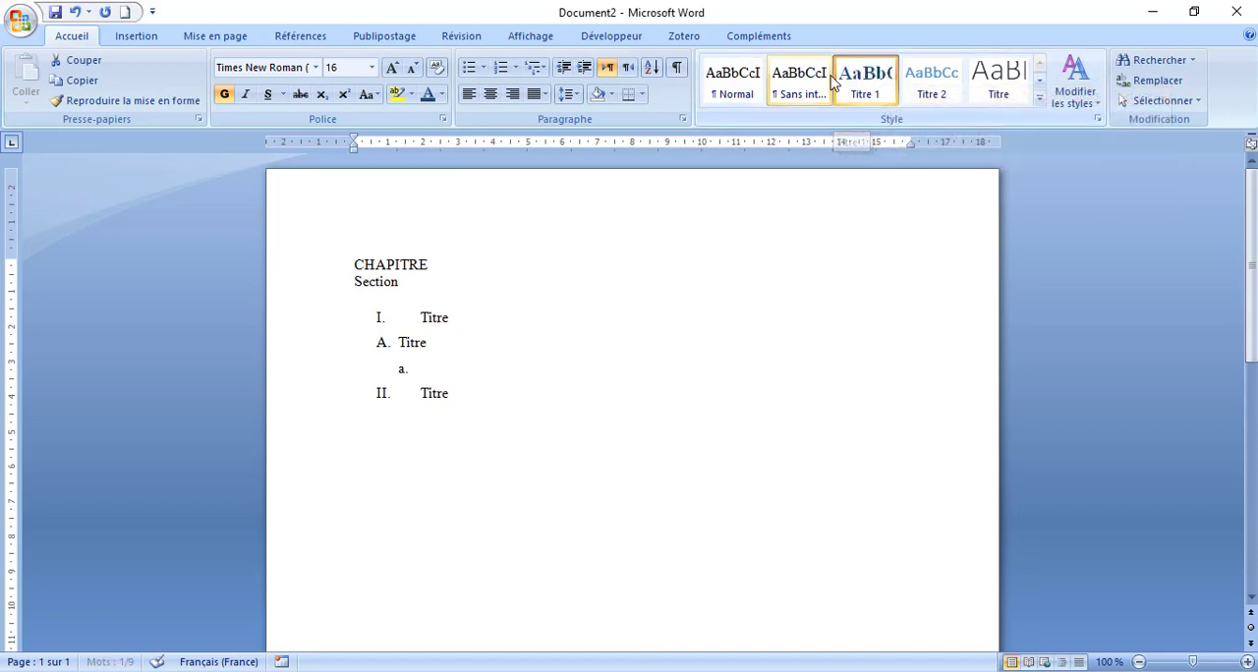
right_click(875, 92)
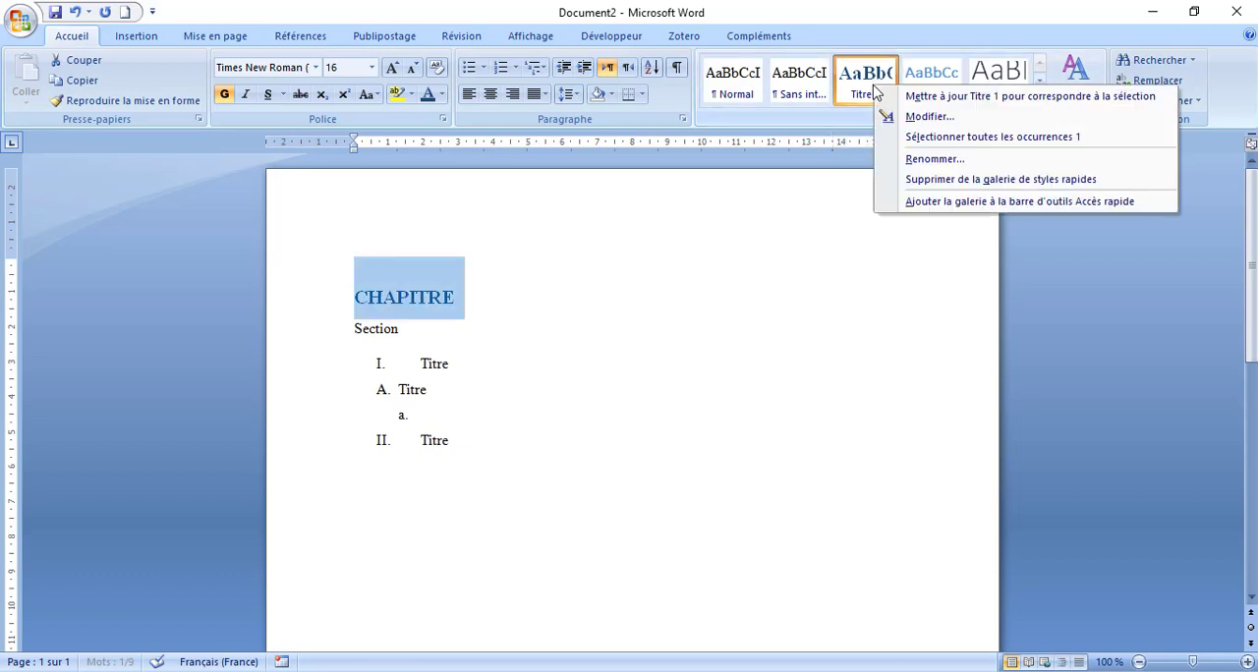
click(906, 161)
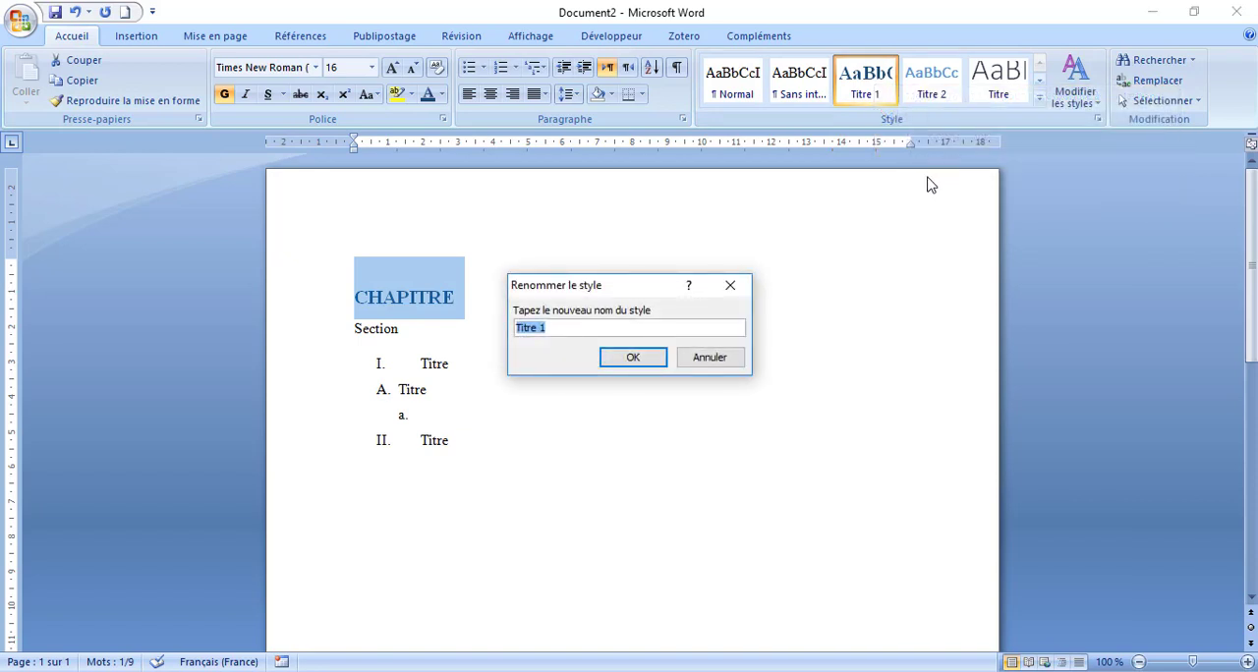
text(Chapitre)
click(641, 360)
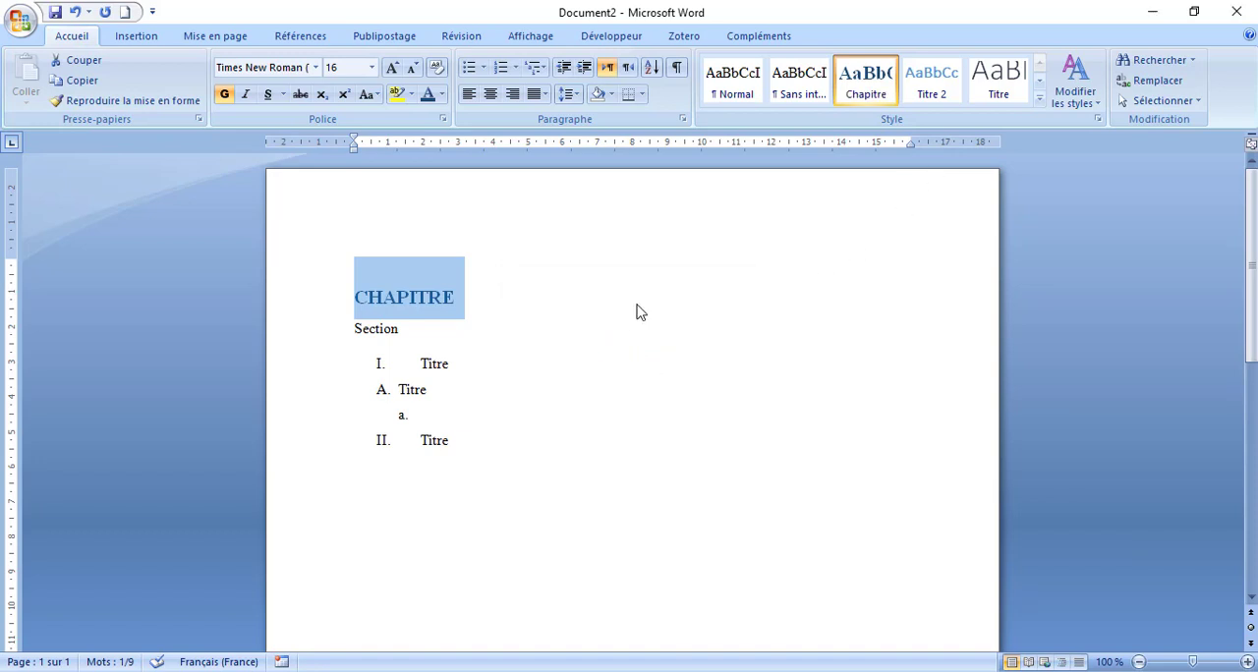
- Extend the first heading so that it reads "CHAPITRE I :"
click(380, 491)
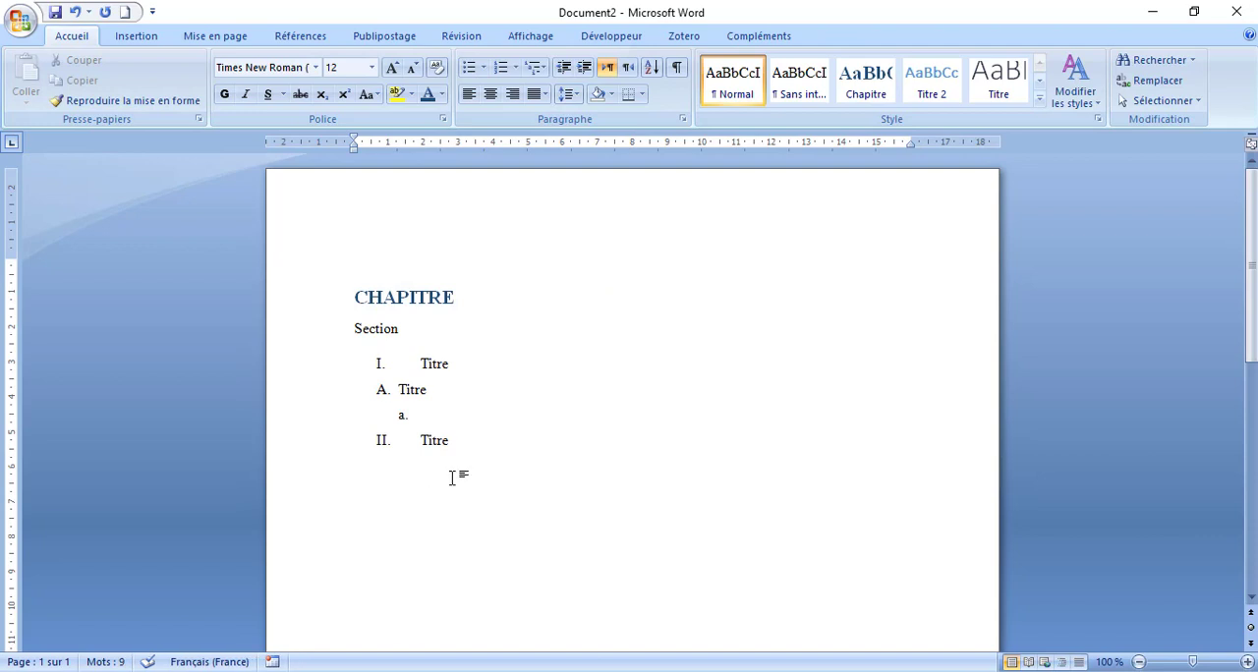
text(chp)
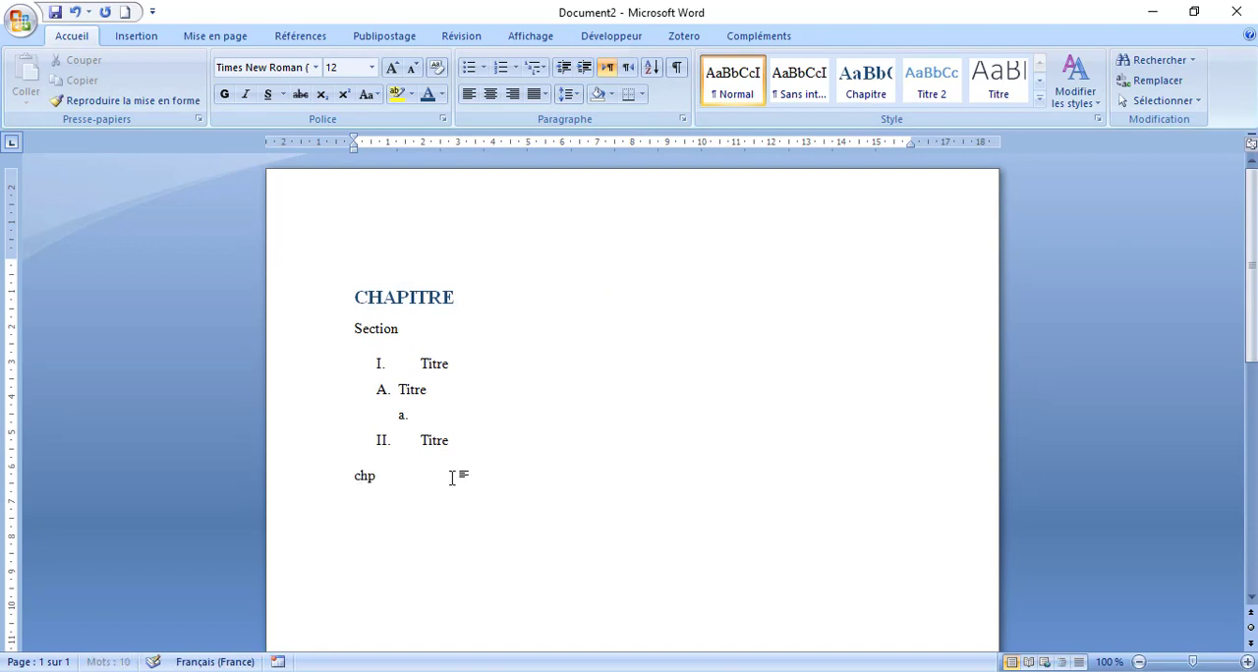
click(496, 299)
text(1)
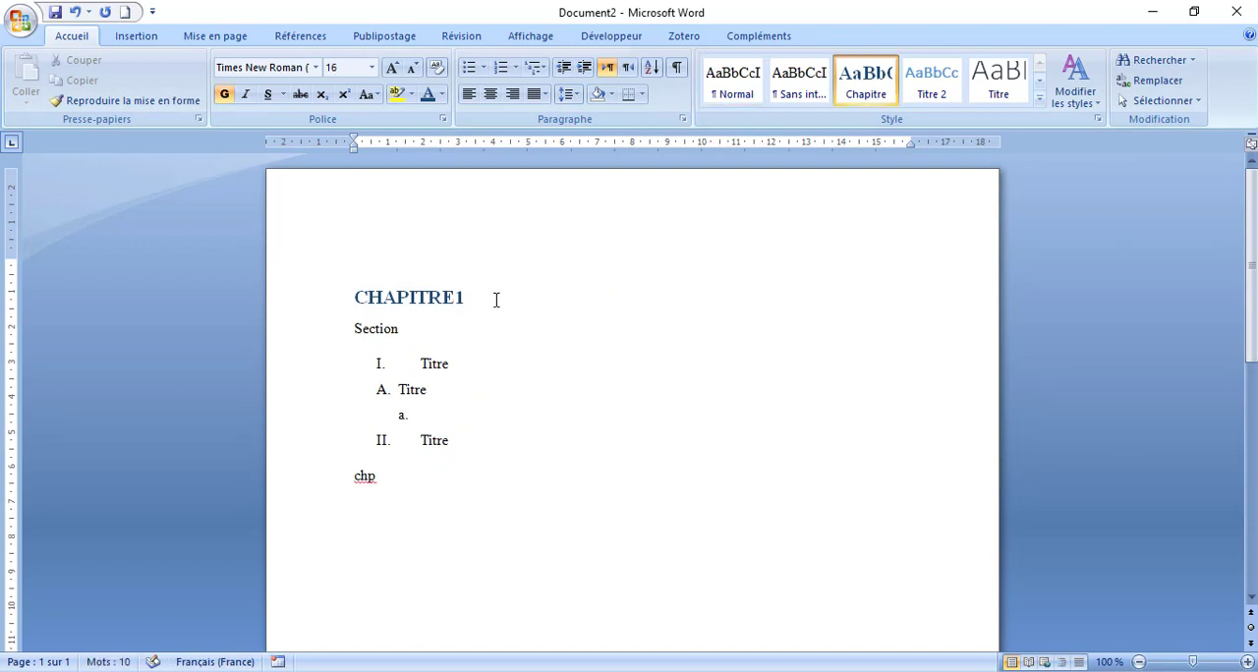
key(BackSpace)
text(I :)
- Replace the "chp" text below the list with the line "Chapitre II :"
click(407, 476)
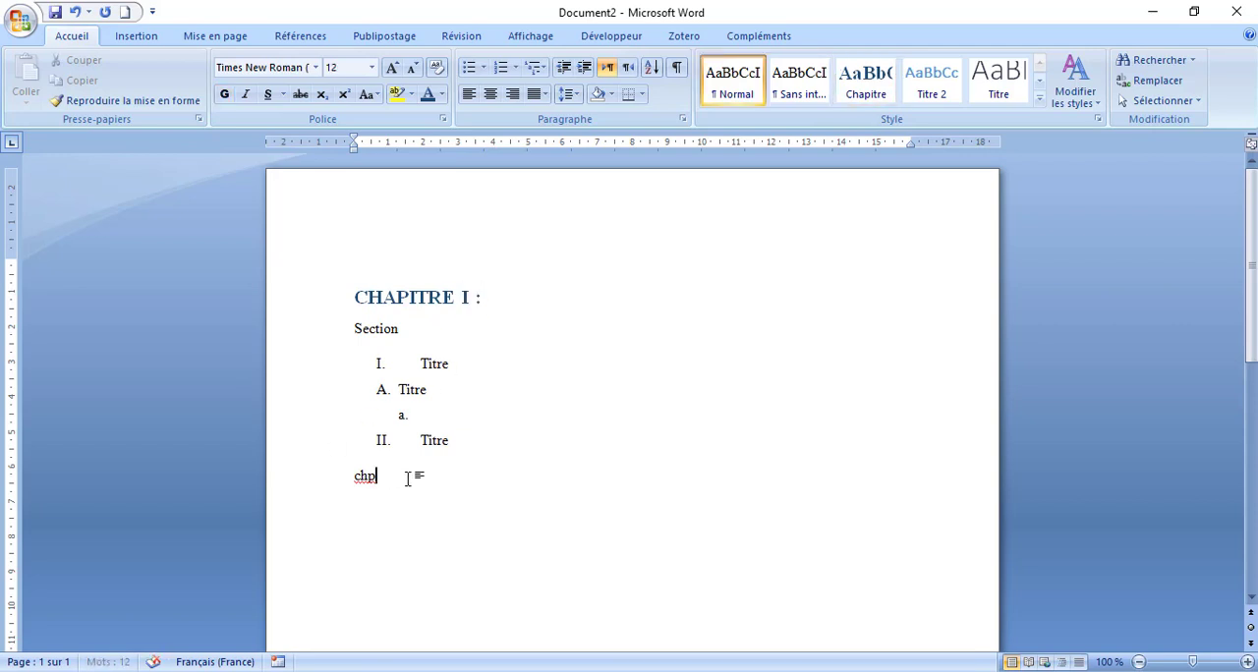
key(BackSpace)
key(BackSpace)
key(BackSpace)
text(ch)
text(apiyr)
key(BackSpace)
key(BackSpace)
text(tre)
text(:)
click(405, 533)
- Apply the Chapitre style to the "Chapitre II :" line and convert it to uppercase
drag(443, 488, 379, 491)
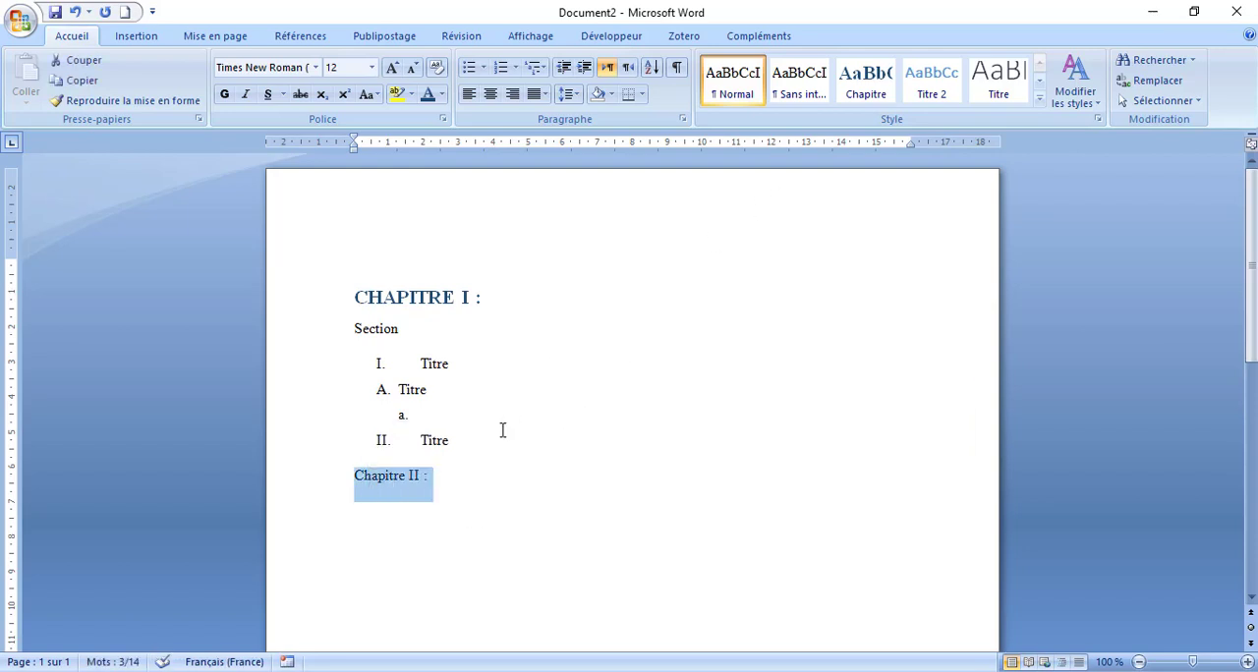
click(868, 86)
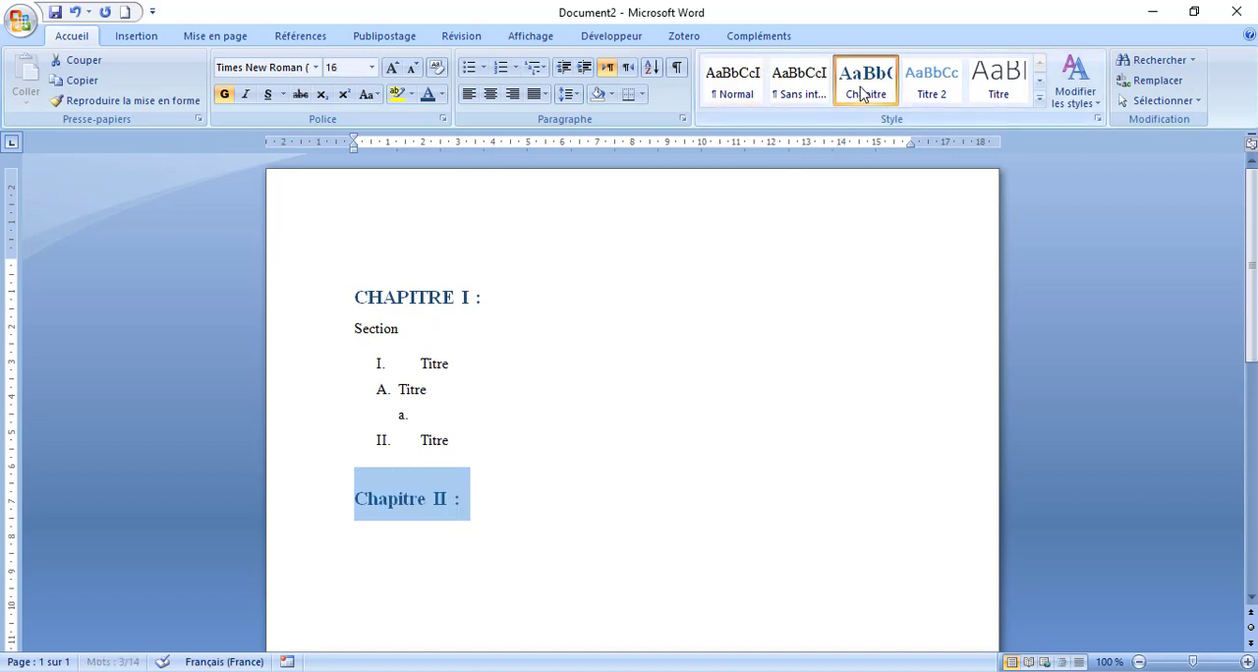
click(505, 497)
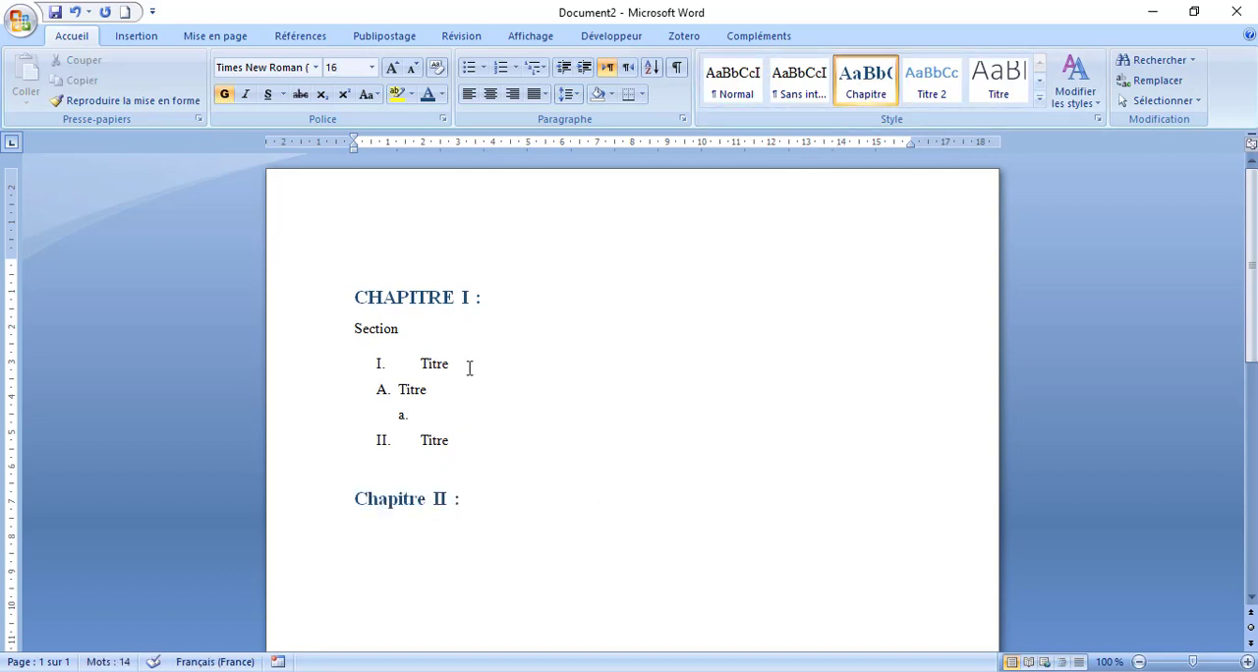
drag(474, 502, 357, 498)
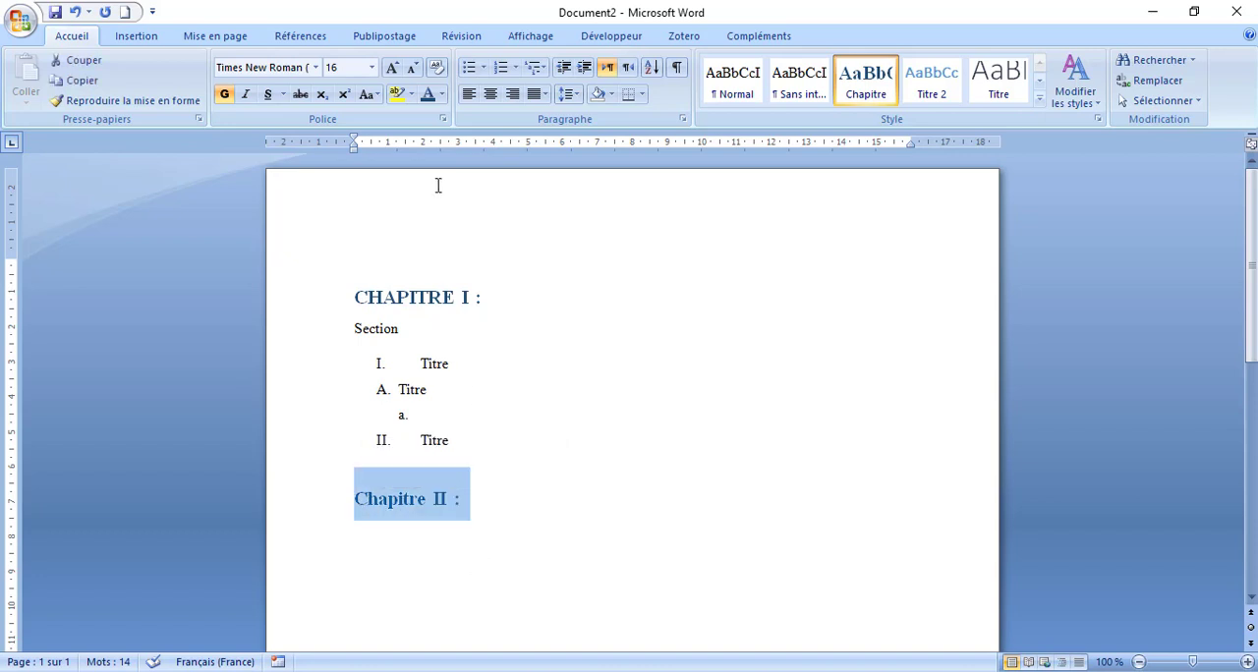
click(367, 95)
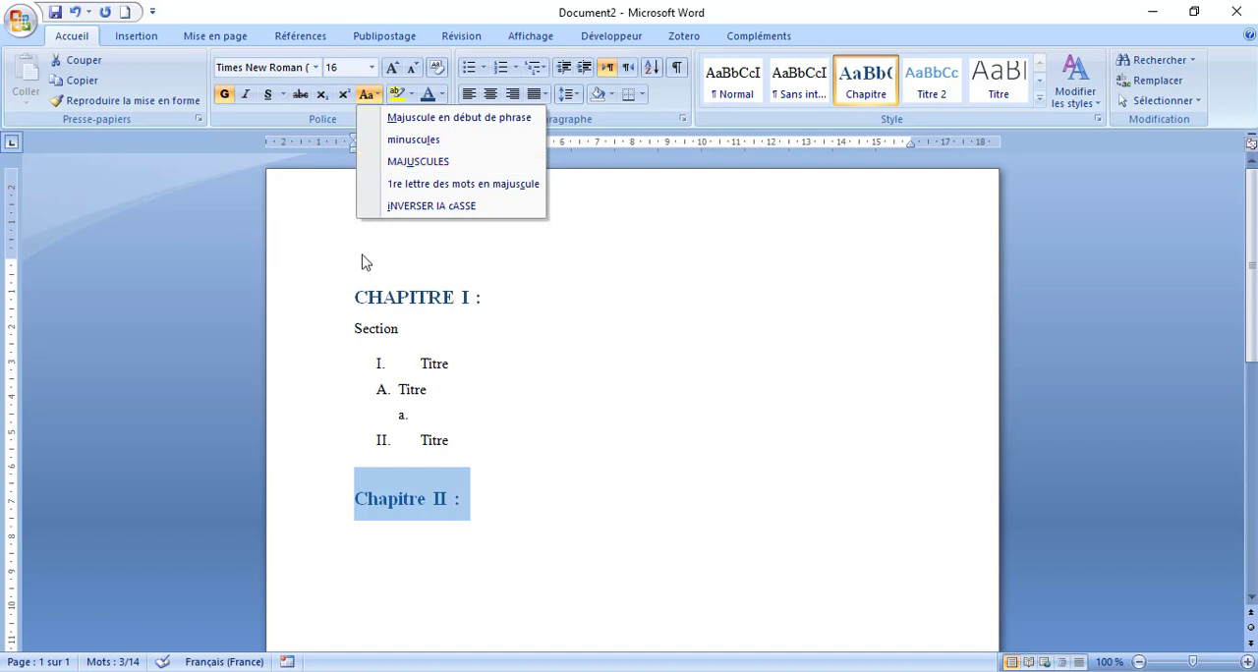
click(402, 171)
click(576, 506)
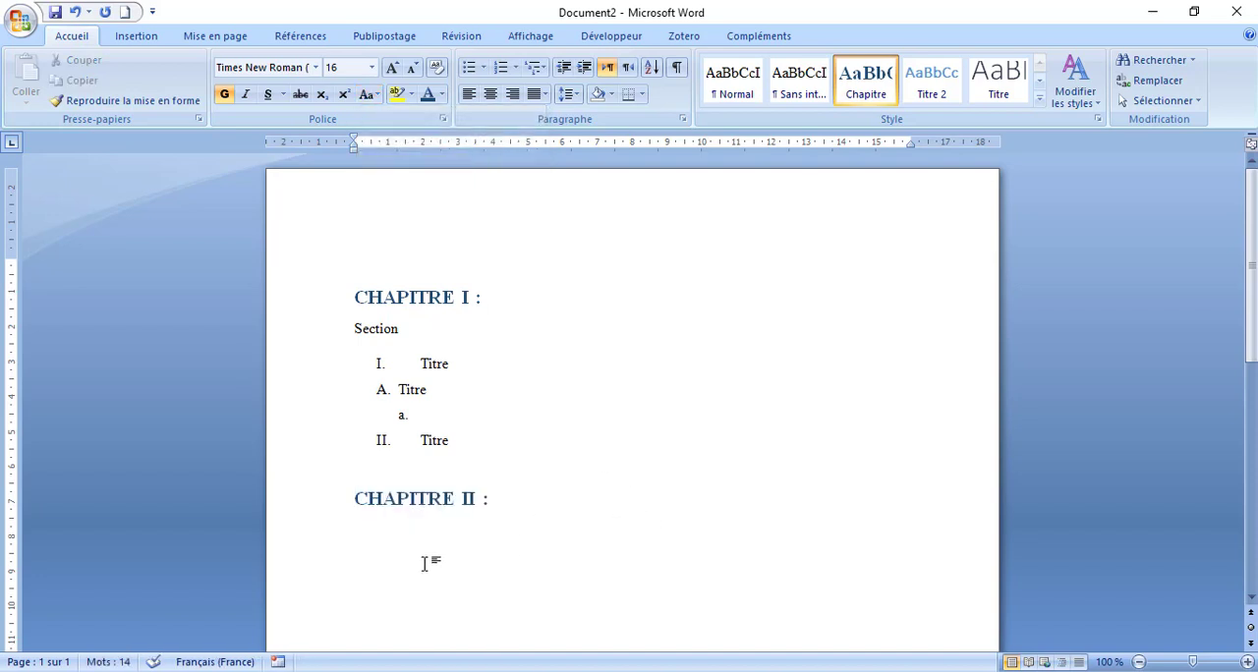
click(427, 547)
click(571, 489)
click(418, 328)
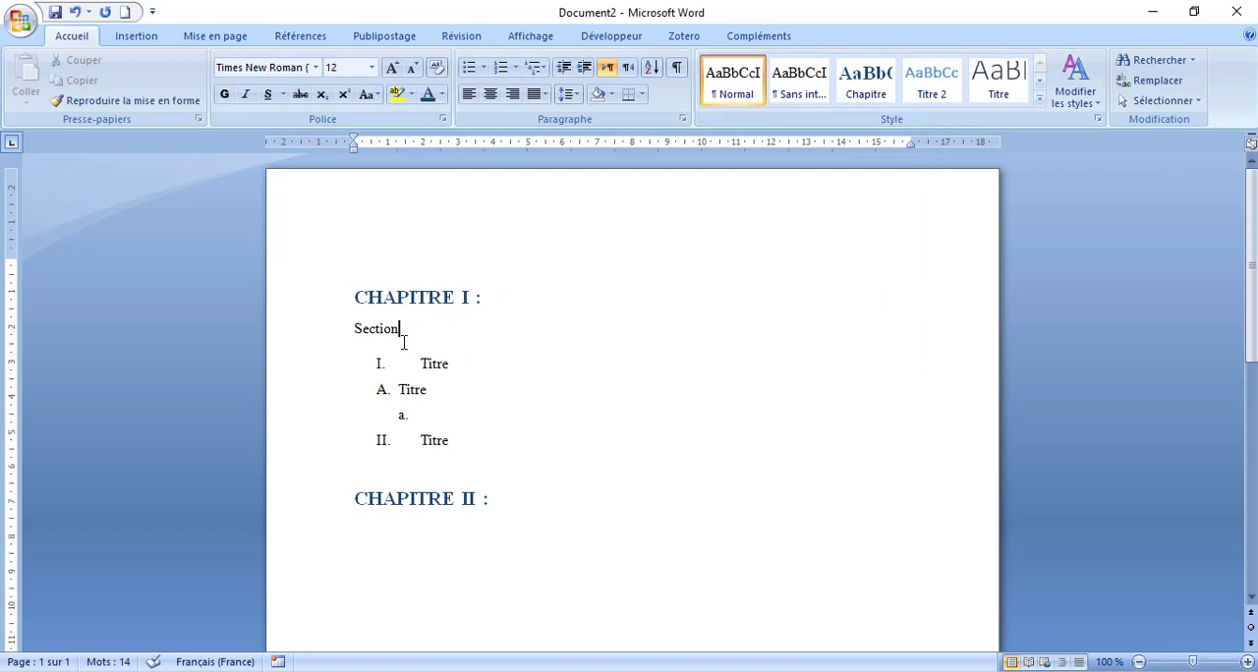
double_click(400, 292)
click(497, 295)
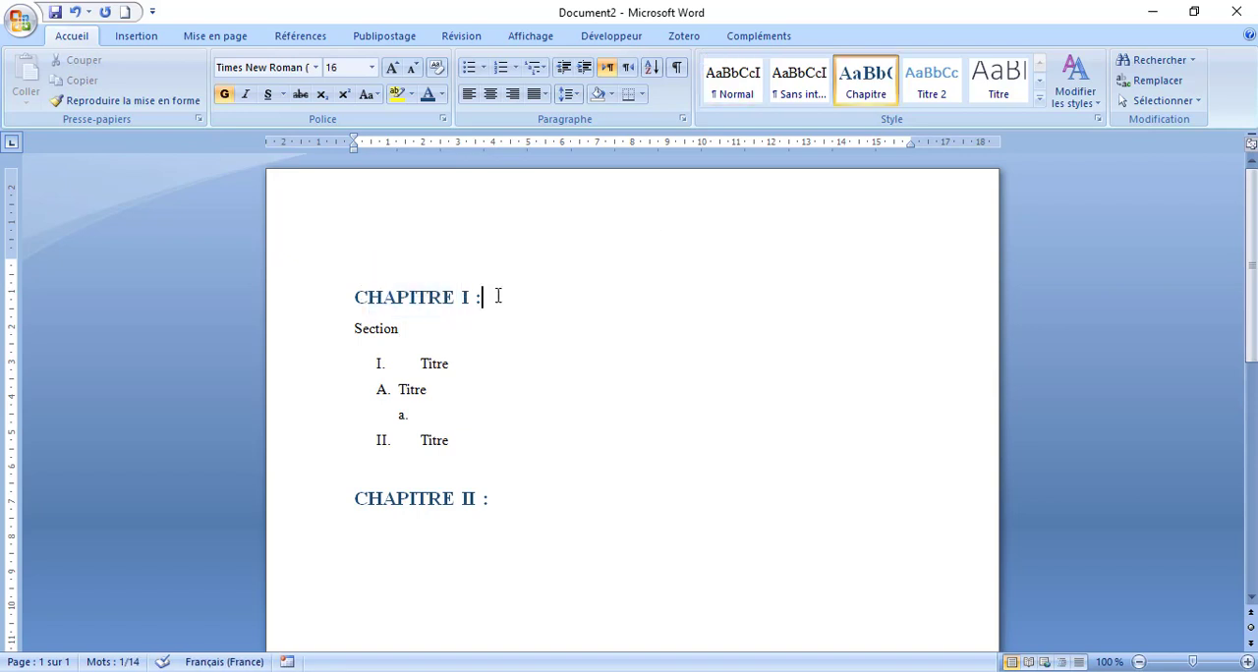
- Switch to outline view and assign outline level Niveau 2 to the "Section" line
click(337, 290)
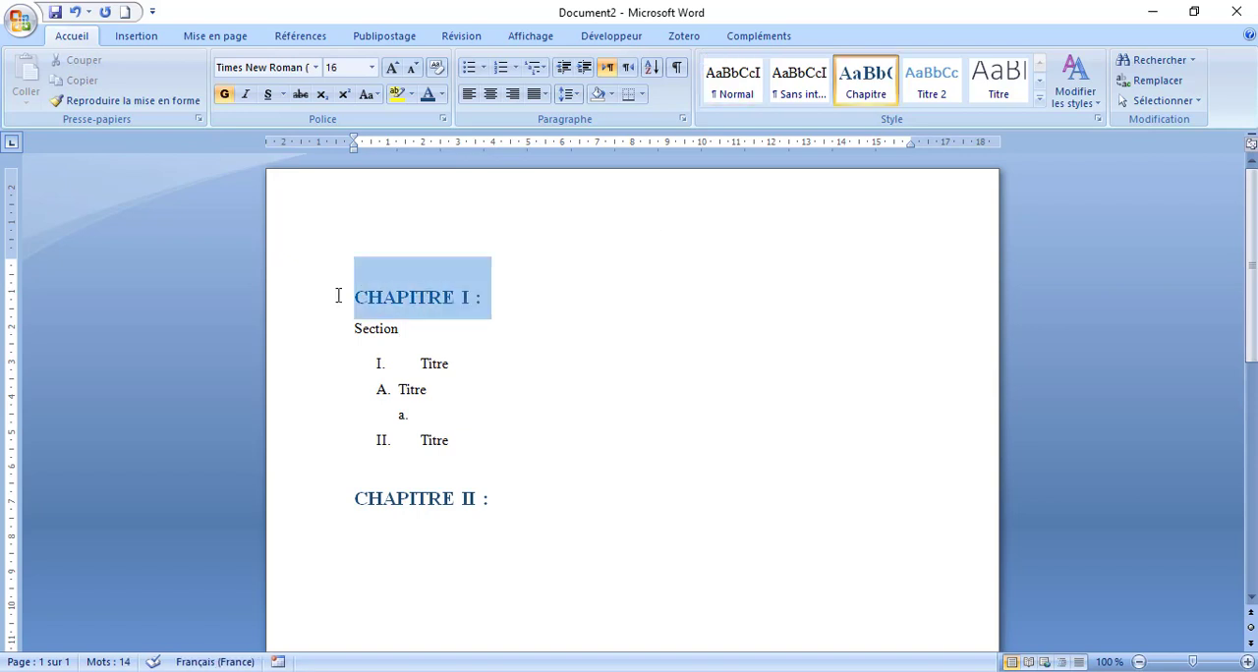
click(1061, 662)
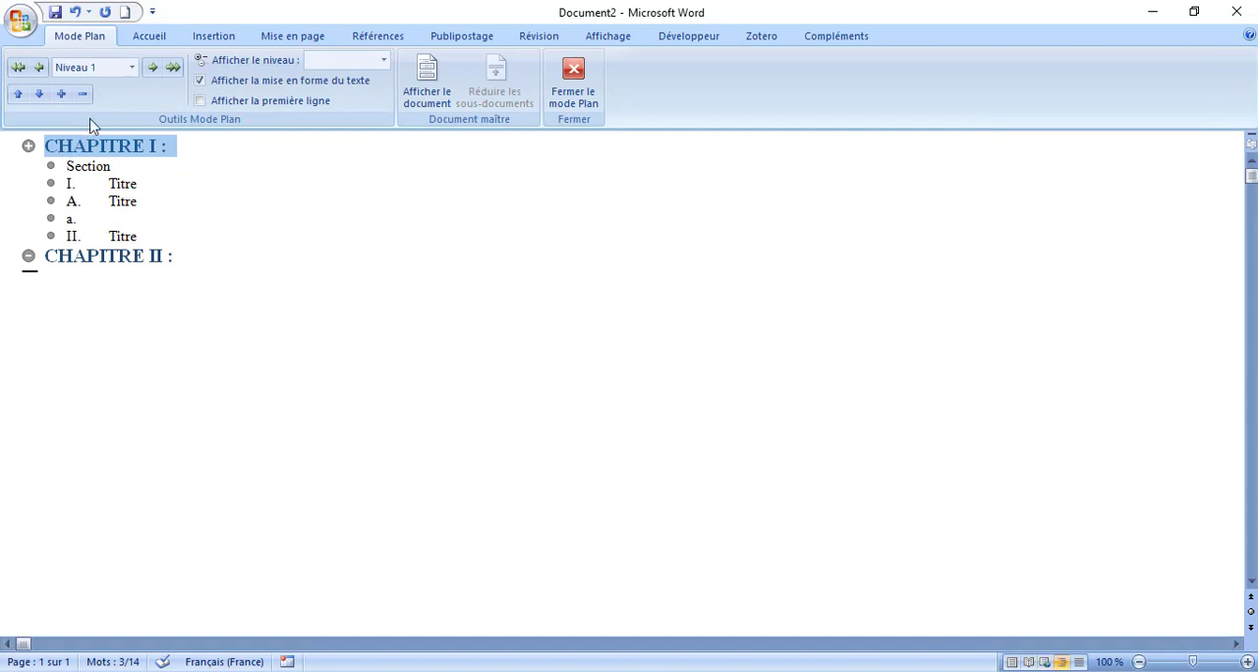
click(131, 67)
click(132, 69)
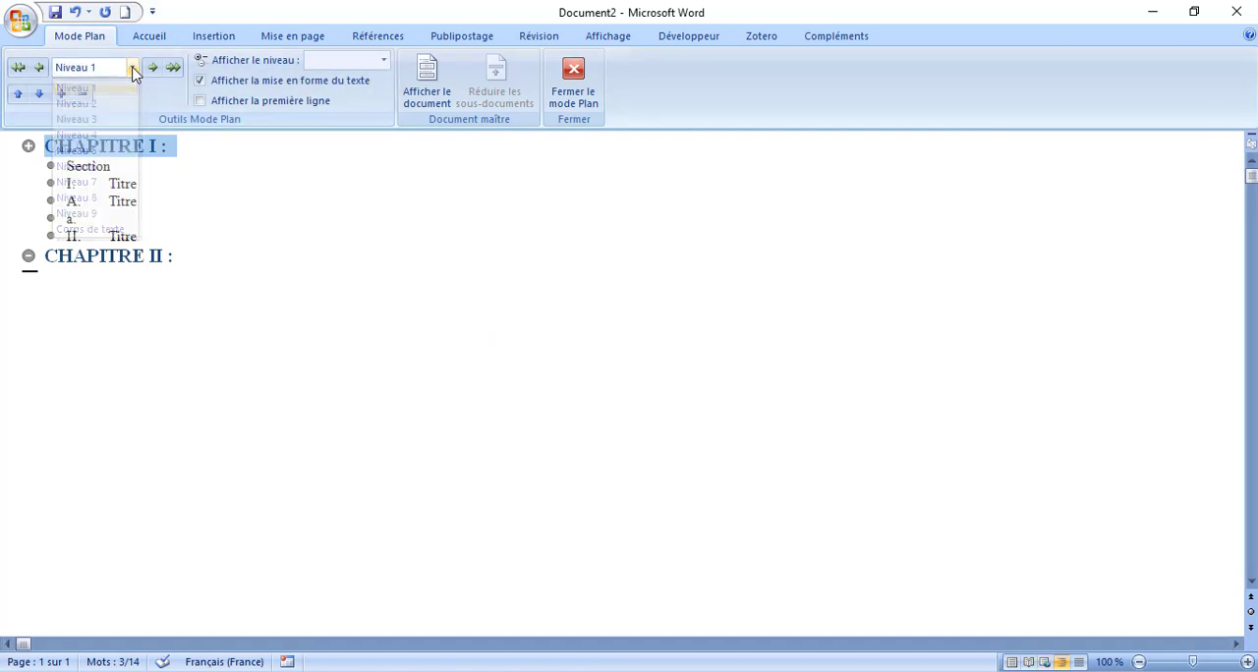
double_click(82, 166)
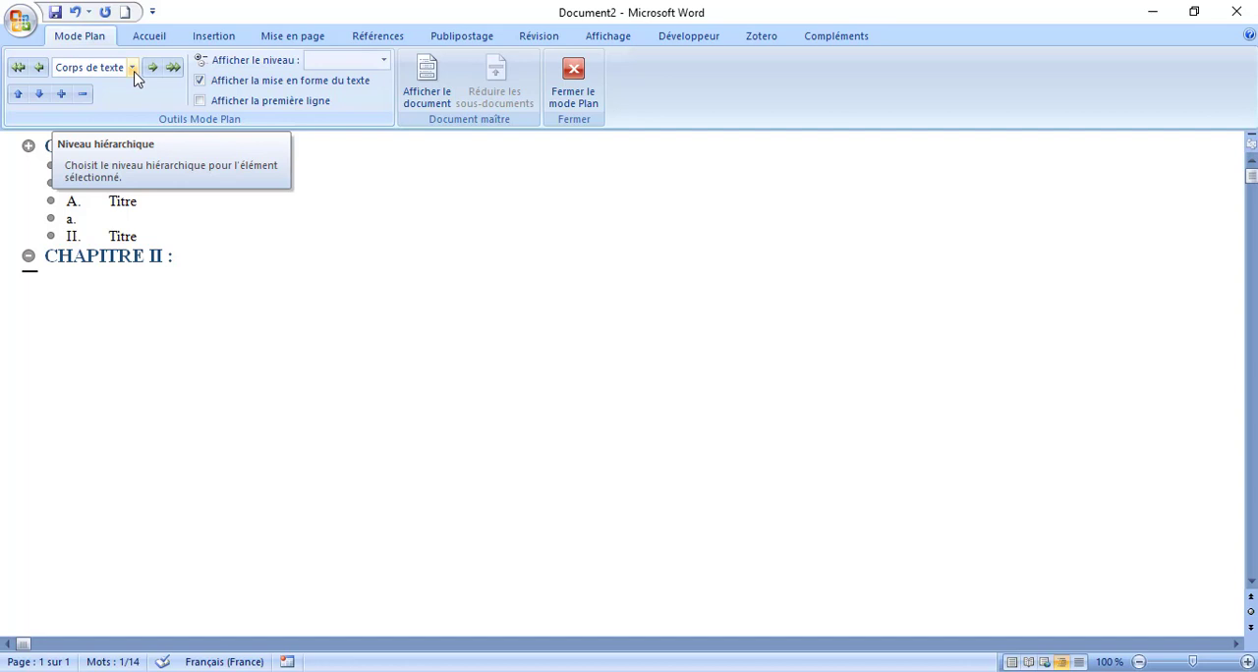
click(132, 69)
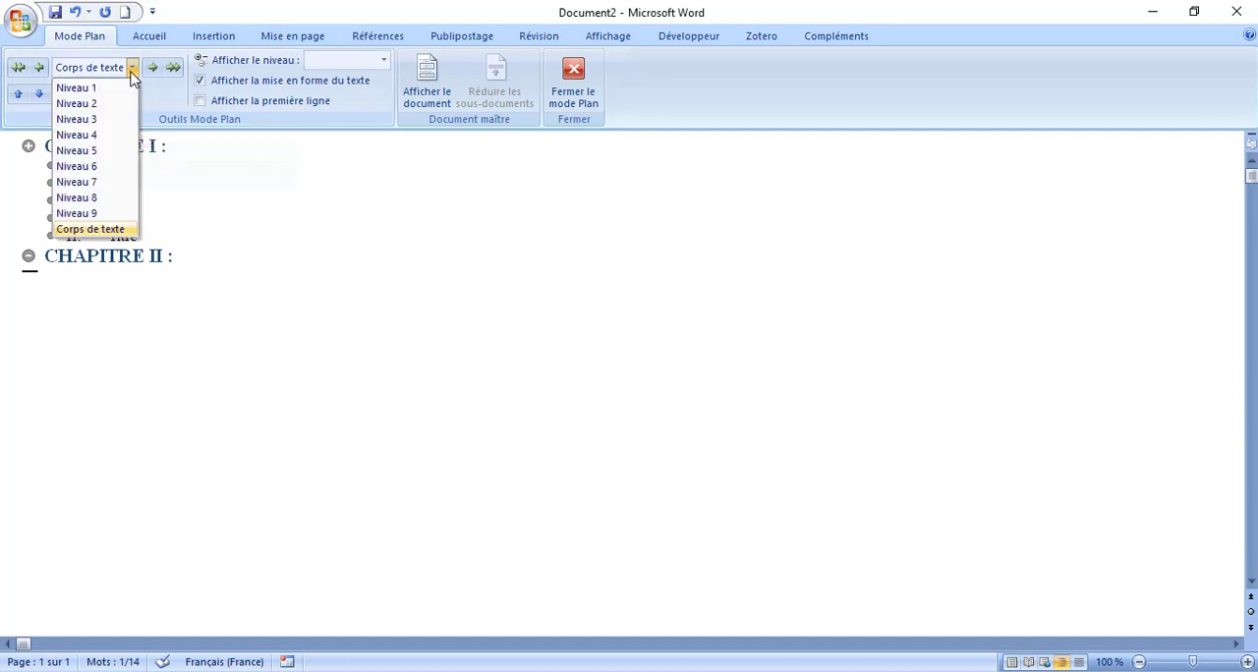
click(77, 104)
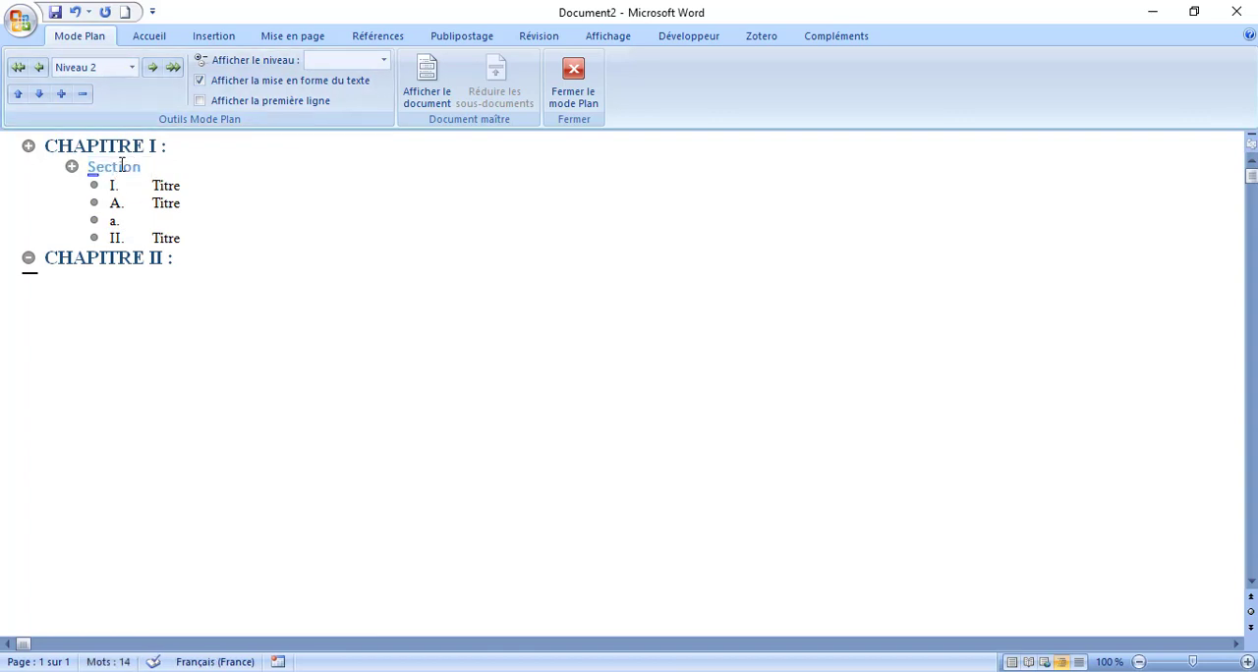
- Leave outline view and rename the Titre 2 quick style to "Section"
drag(158, 169, 88, 169)
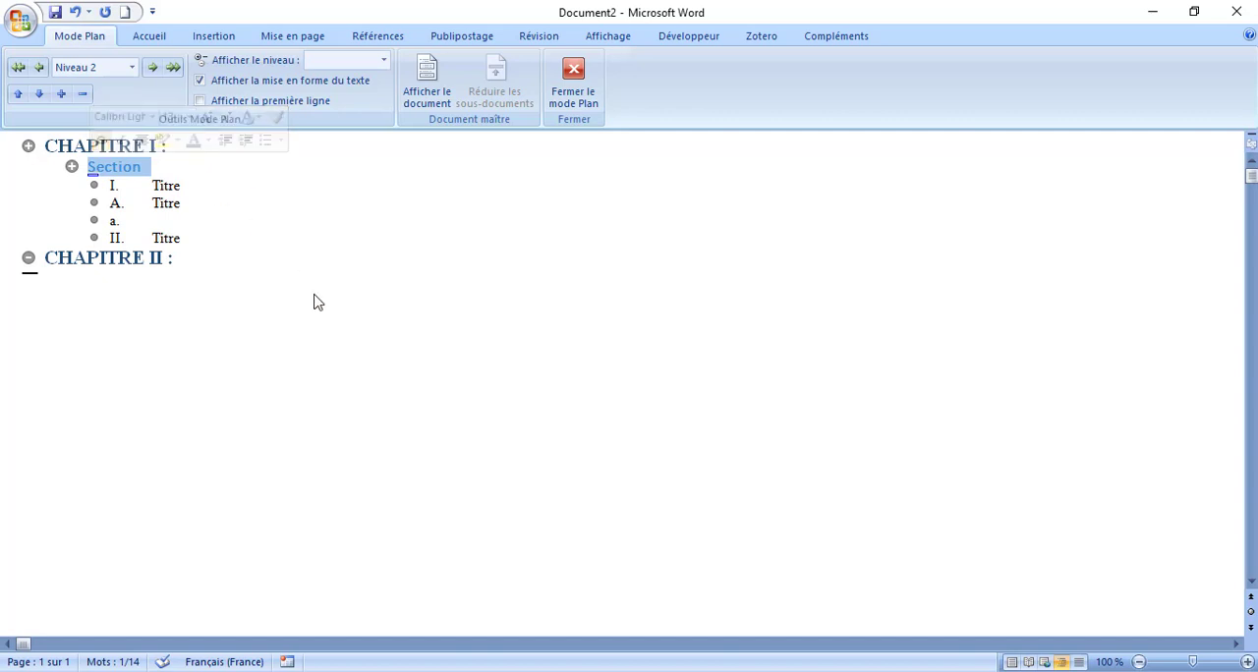
click(567, 98)
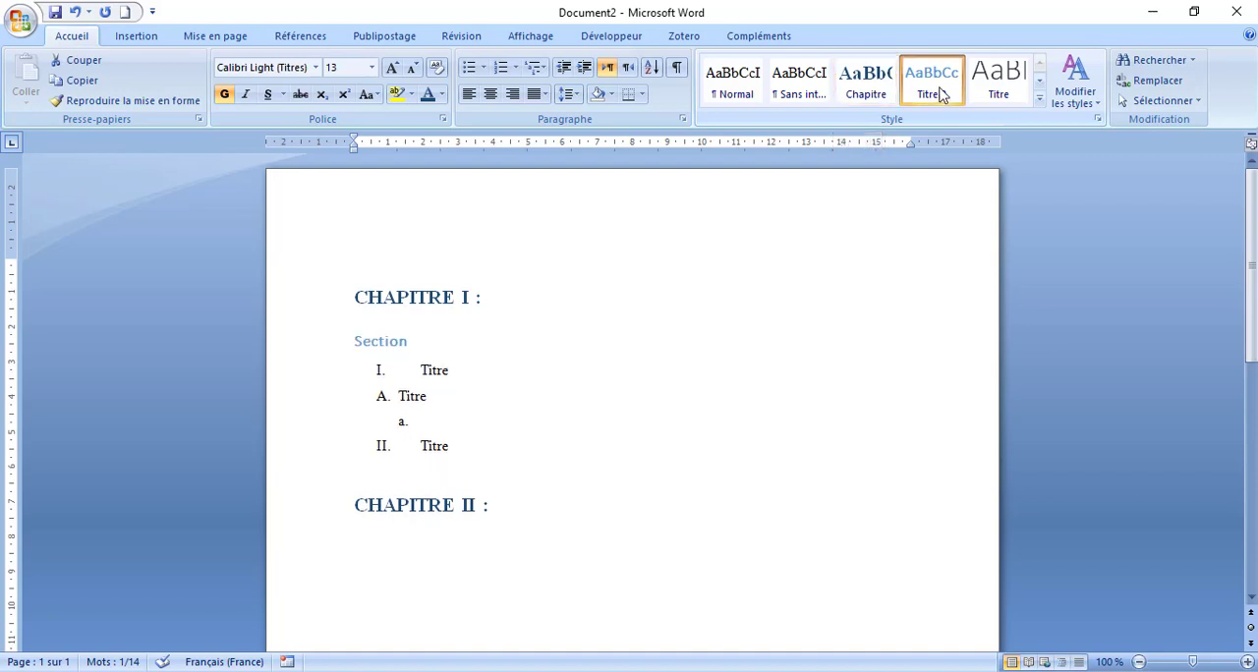
click(1039, 98)
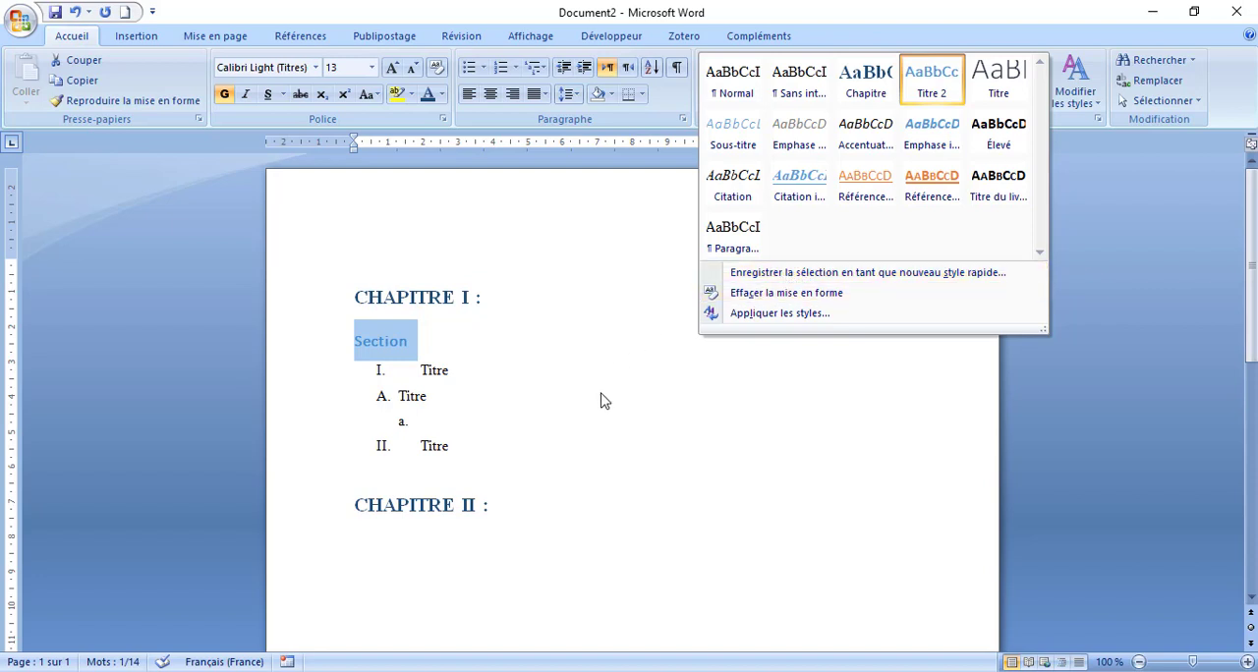
click(695, 397)
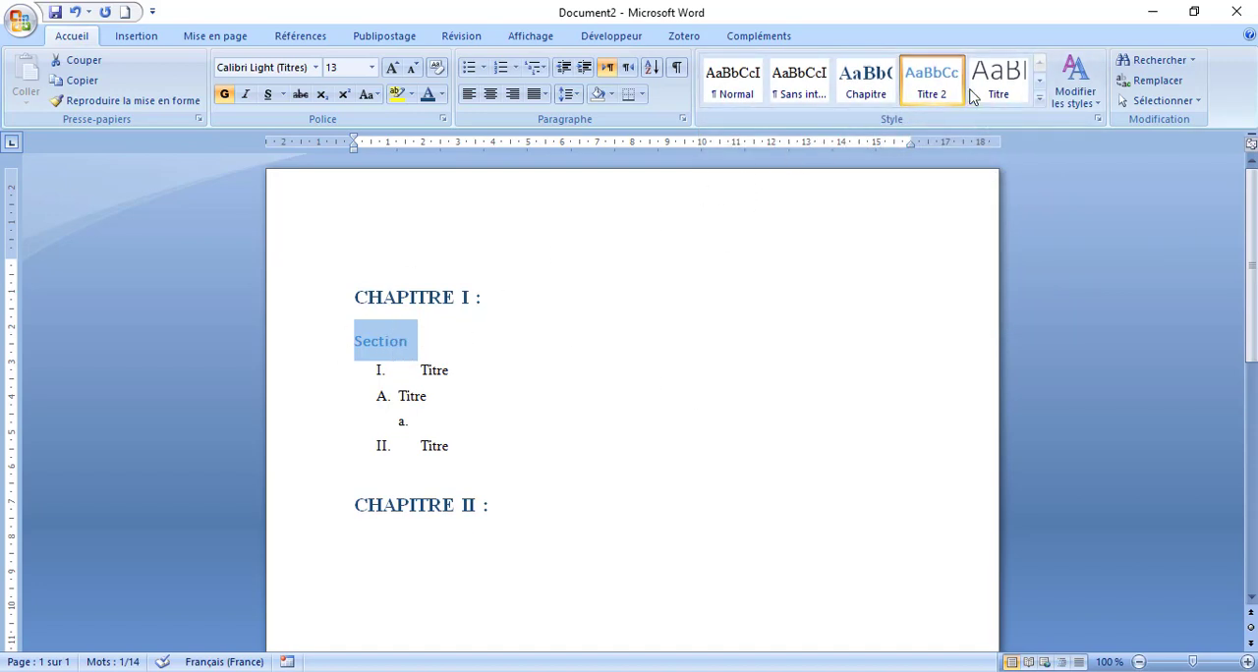
right_click(940, 90)
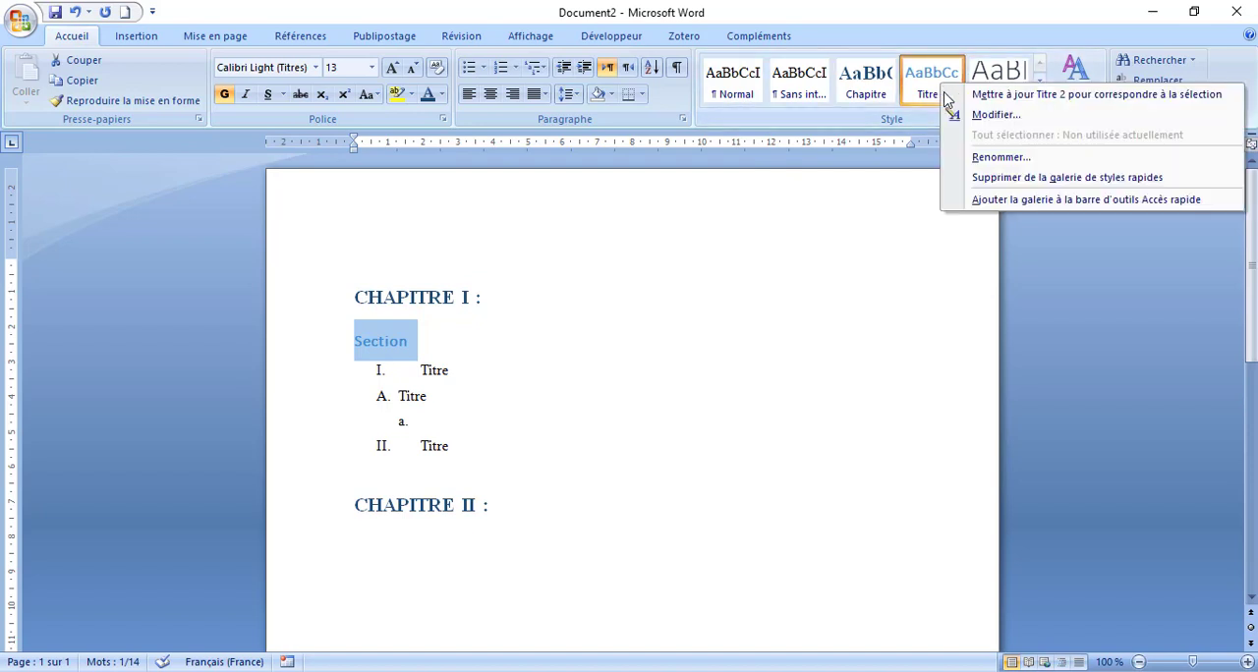
click(995, 157)
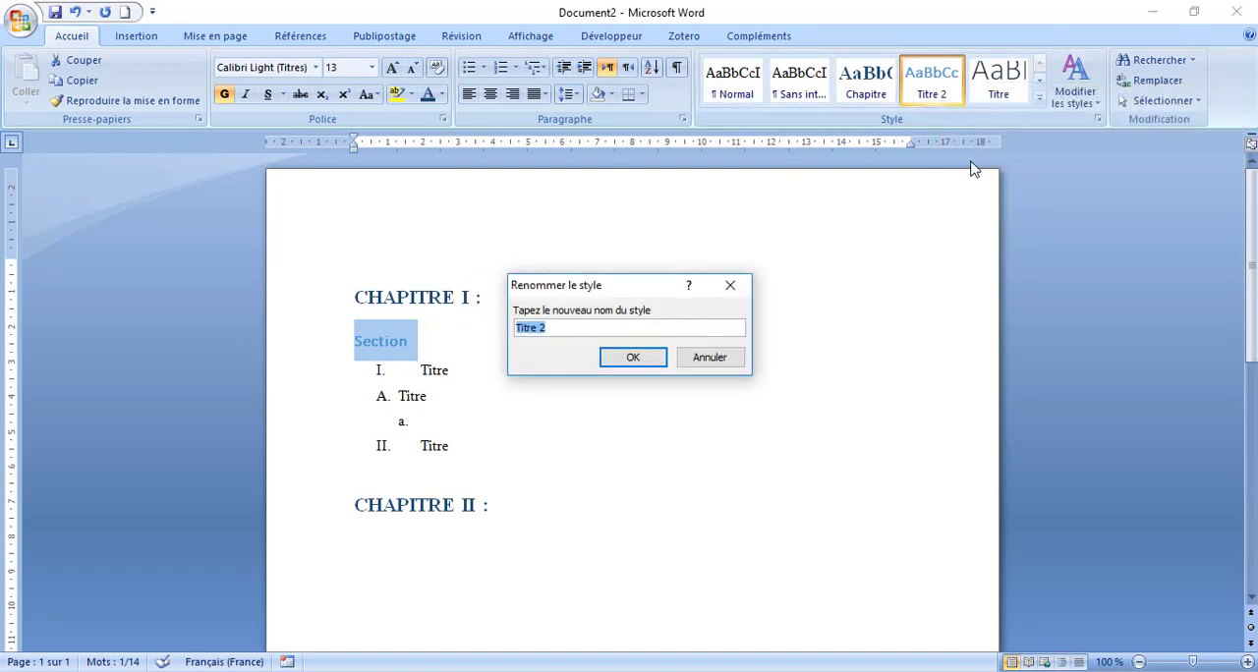
text(Section)
click(641, 356)
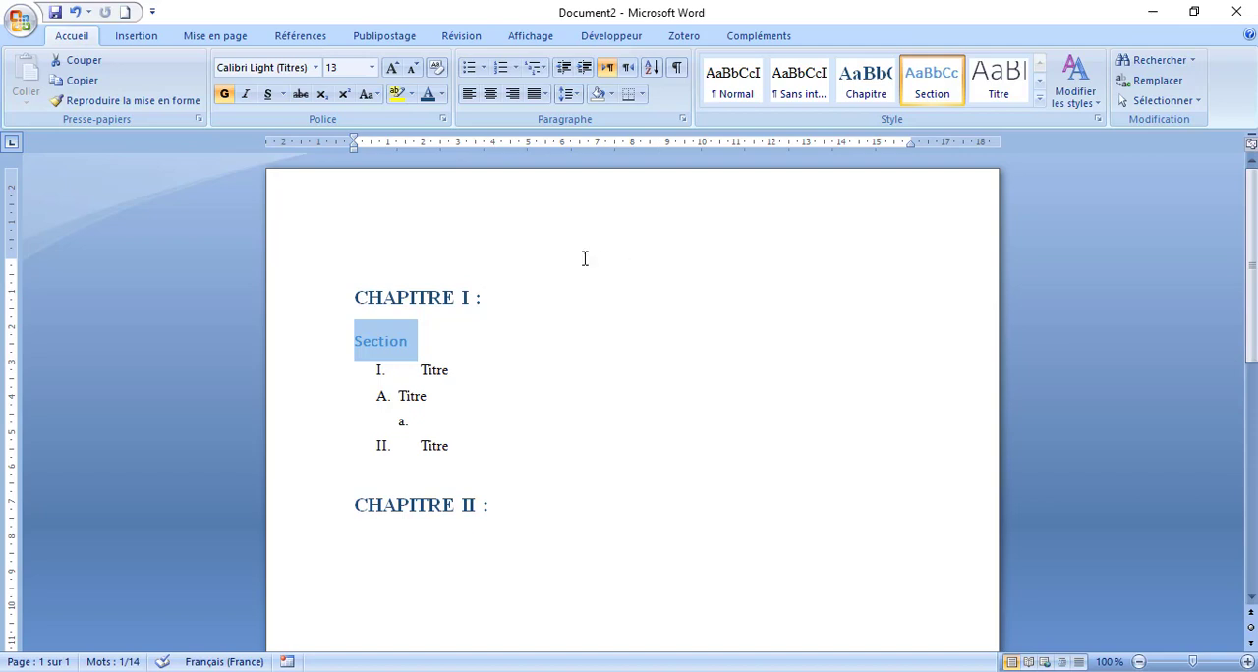
click(125, 12)
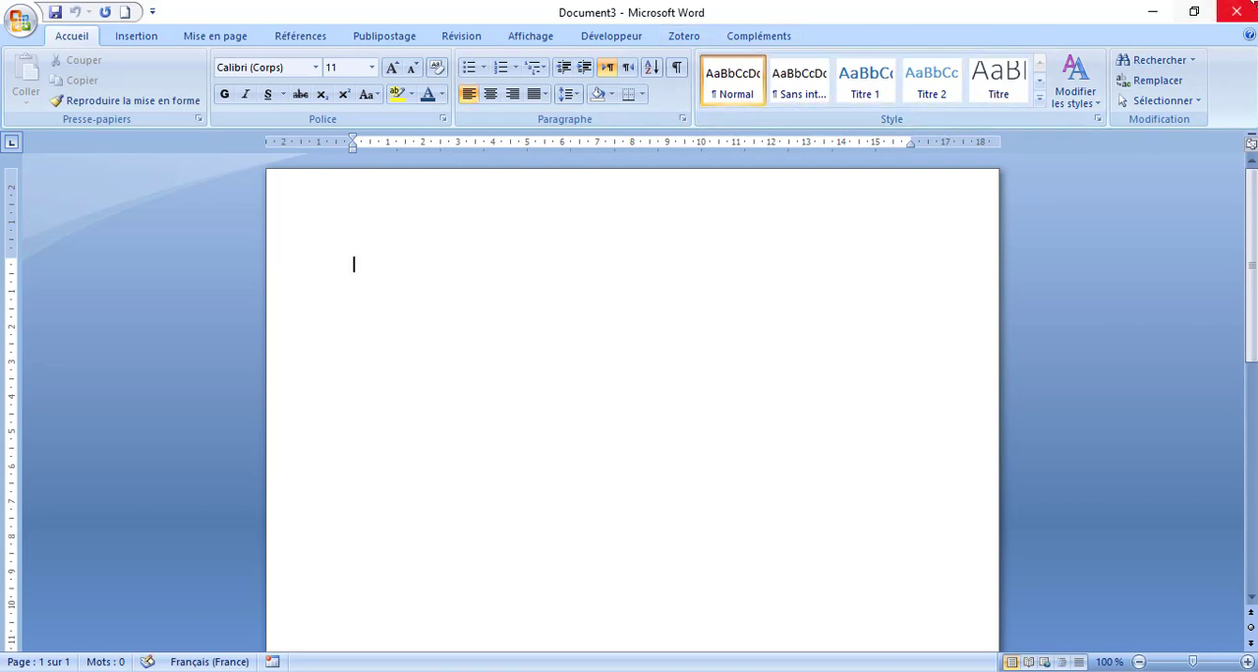
click(1242, 16)
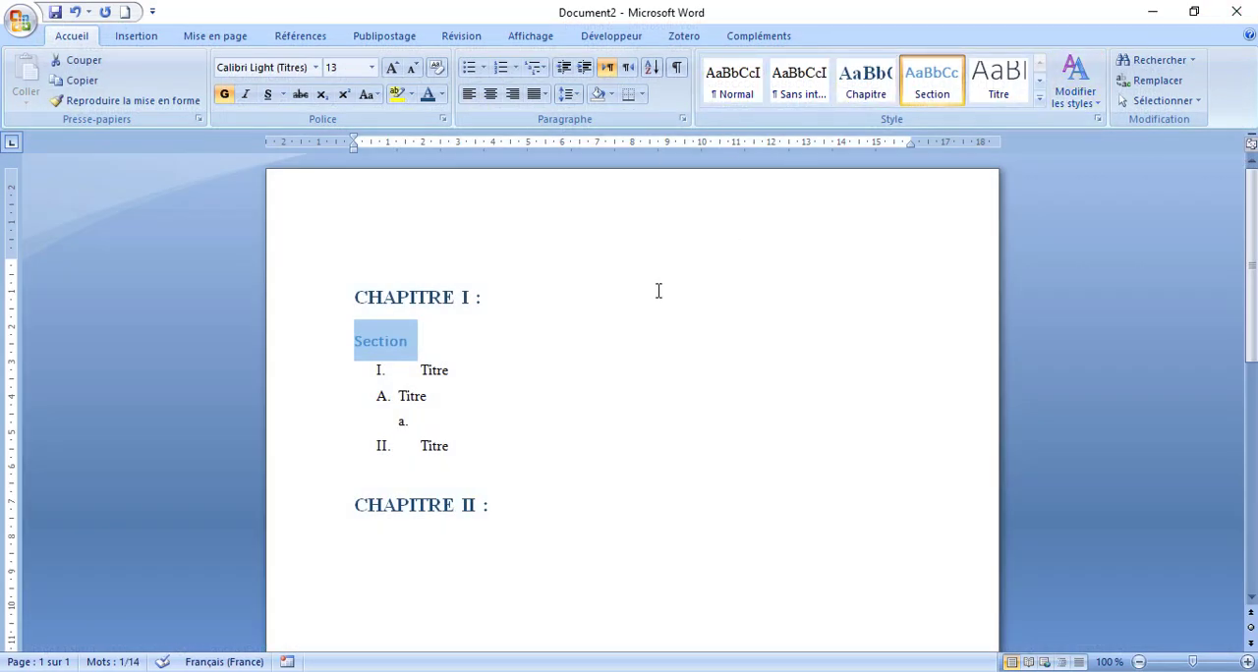
right_click(929, 98)
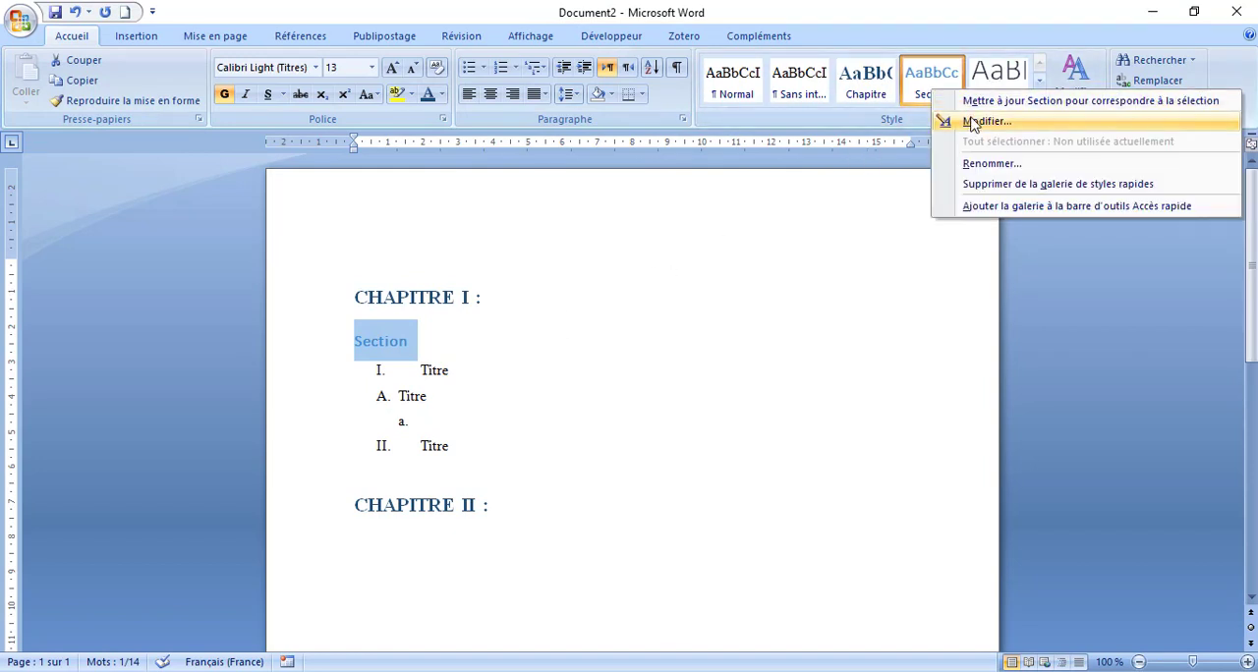
click(285, 96)
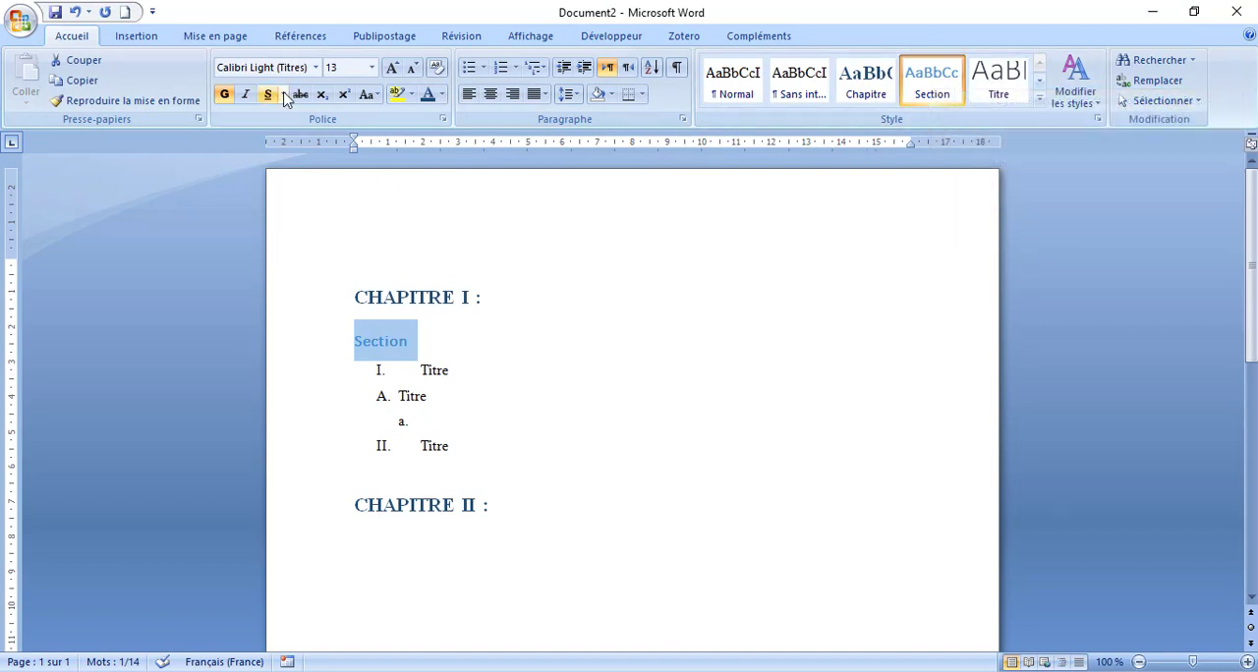
- Set the "Section" heading's font to Times New Roman and its text colour to orange
click(315, 67)
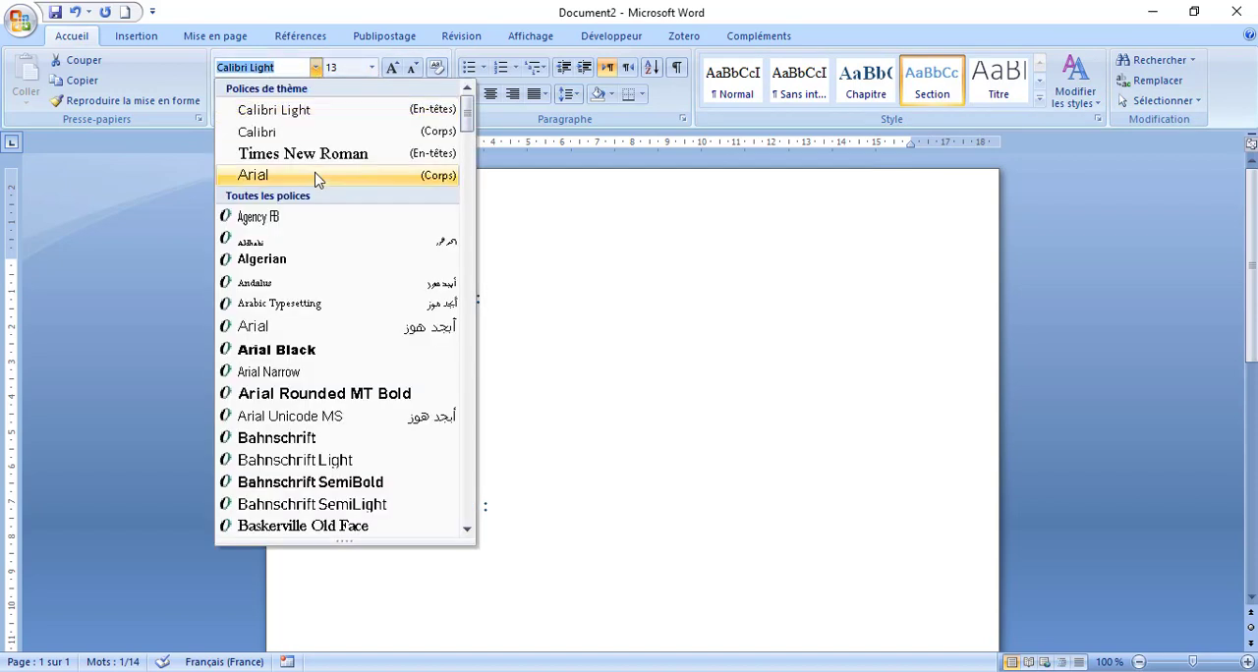
click(305, 155)
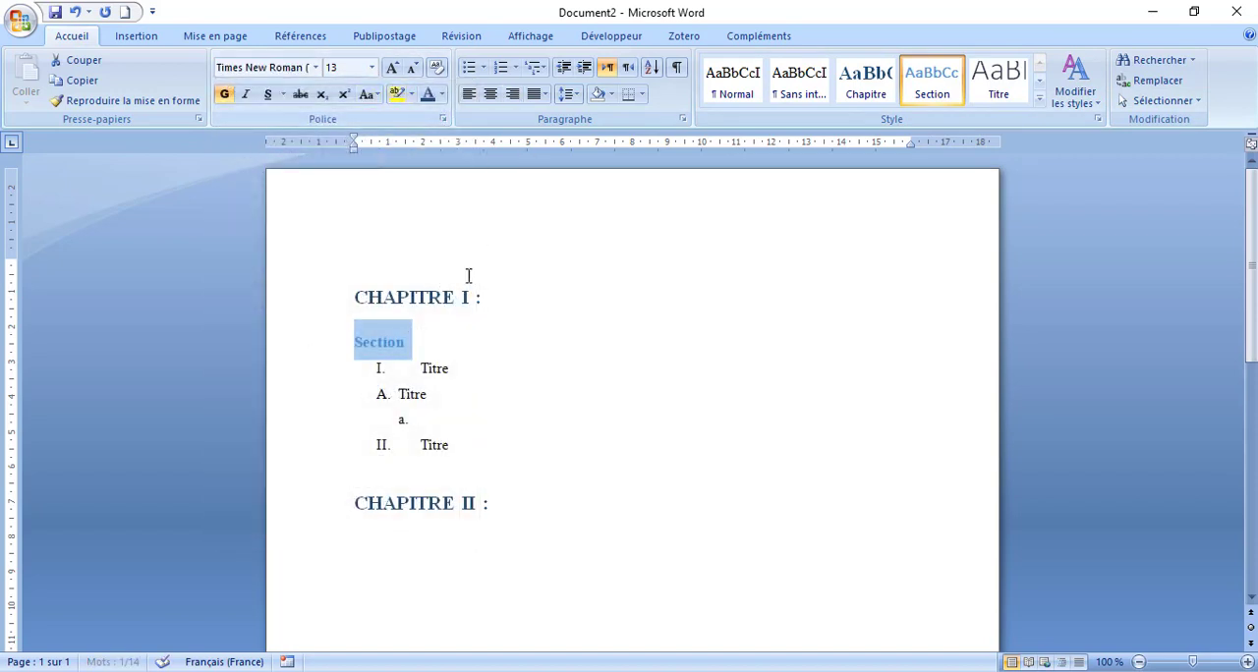
click(442, 96)
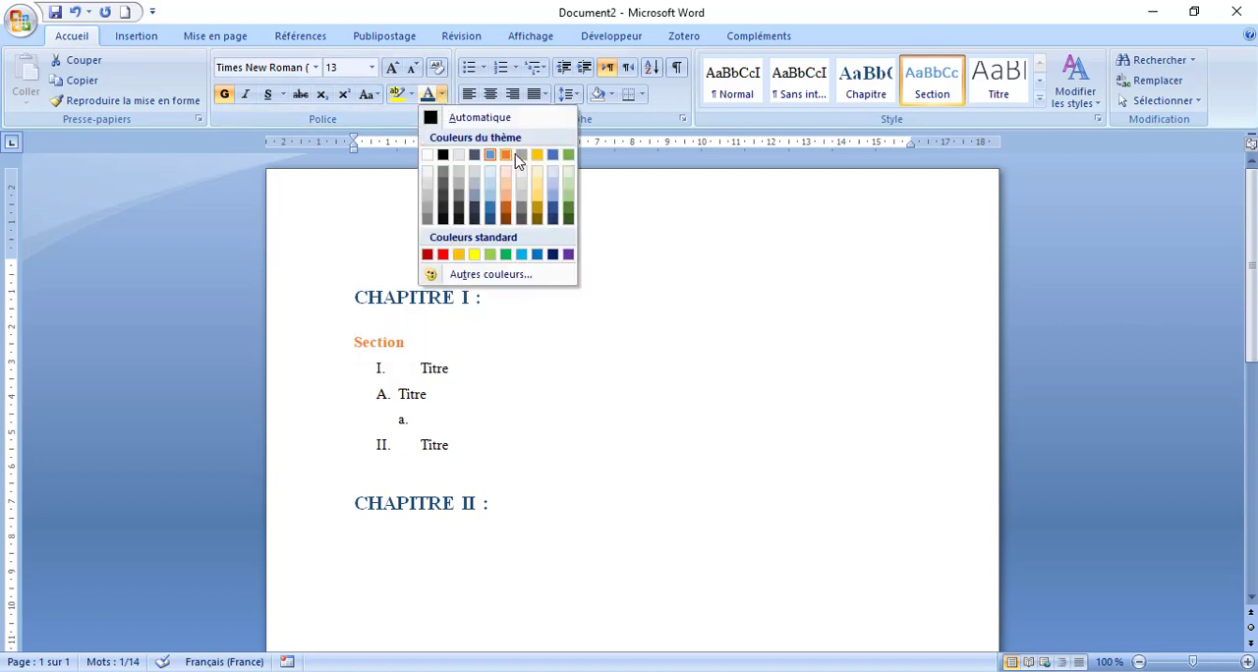
click(527, 221)
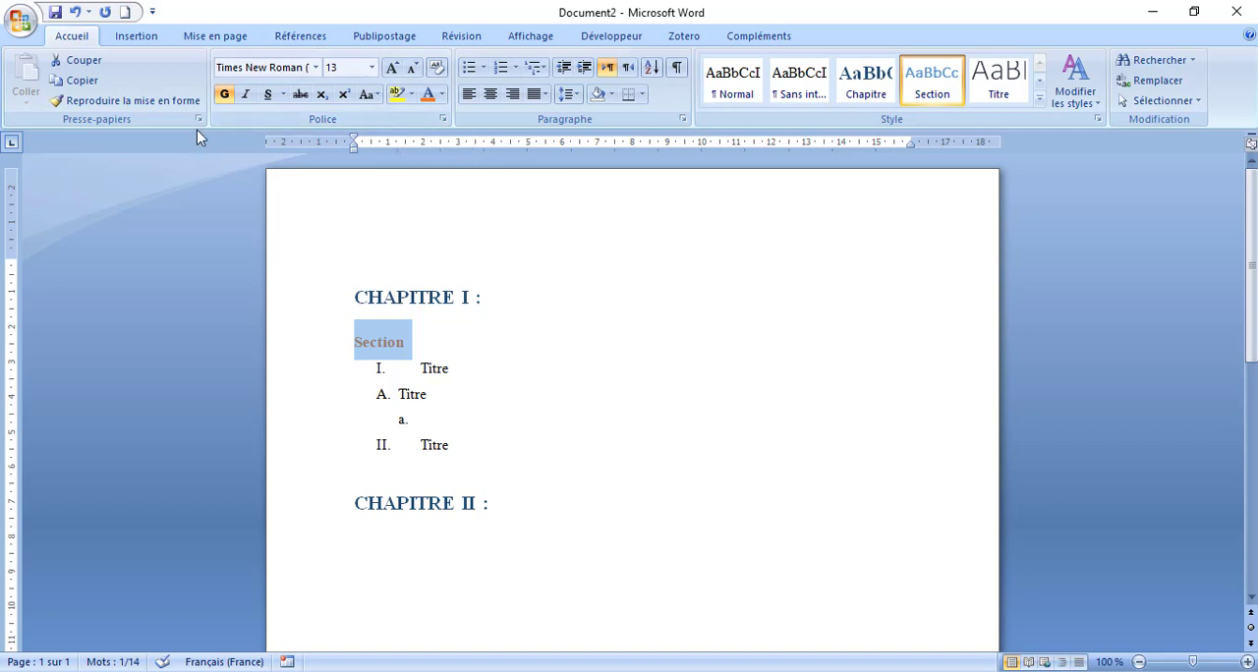
click(533, 362)
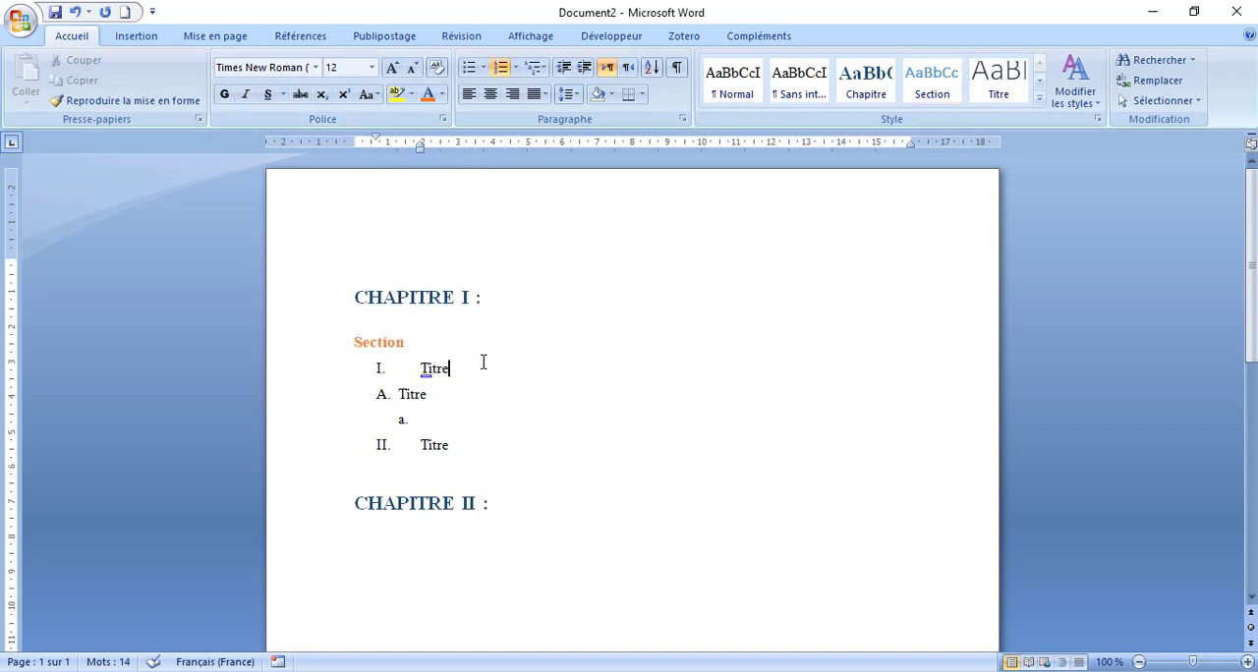
- Update the Section style to match the formatting of the orange "Section" heading
click(407, 343)
drag(428, 345, 359, 343)
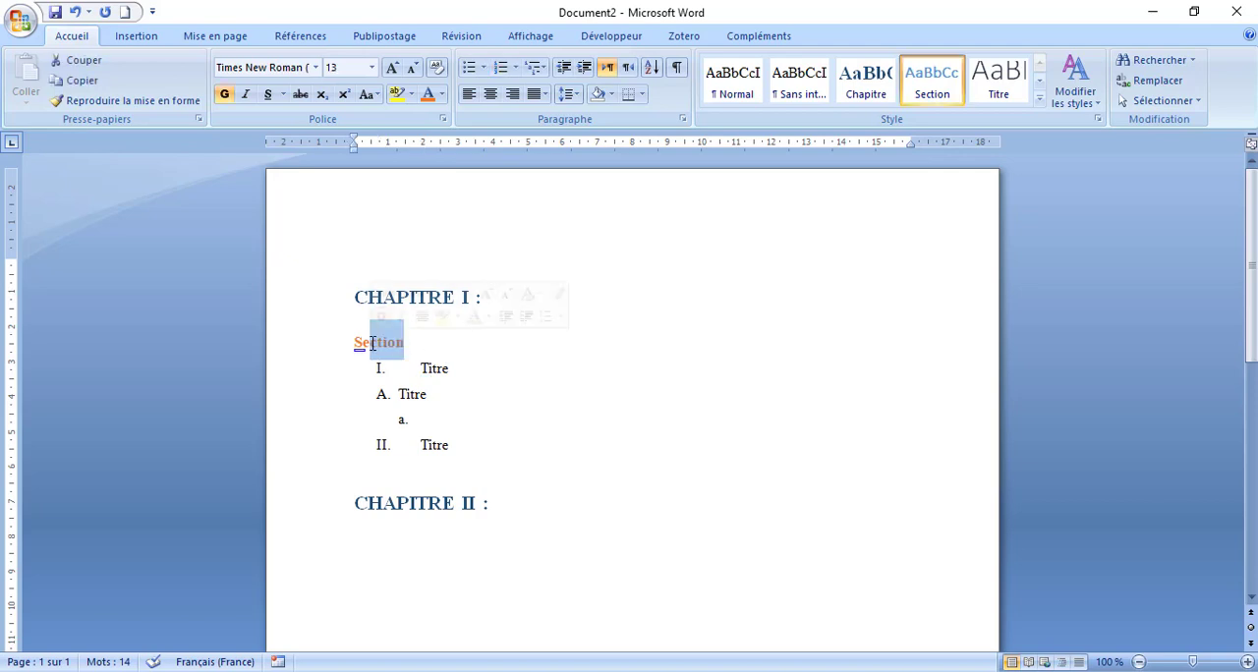
click(395, 341)
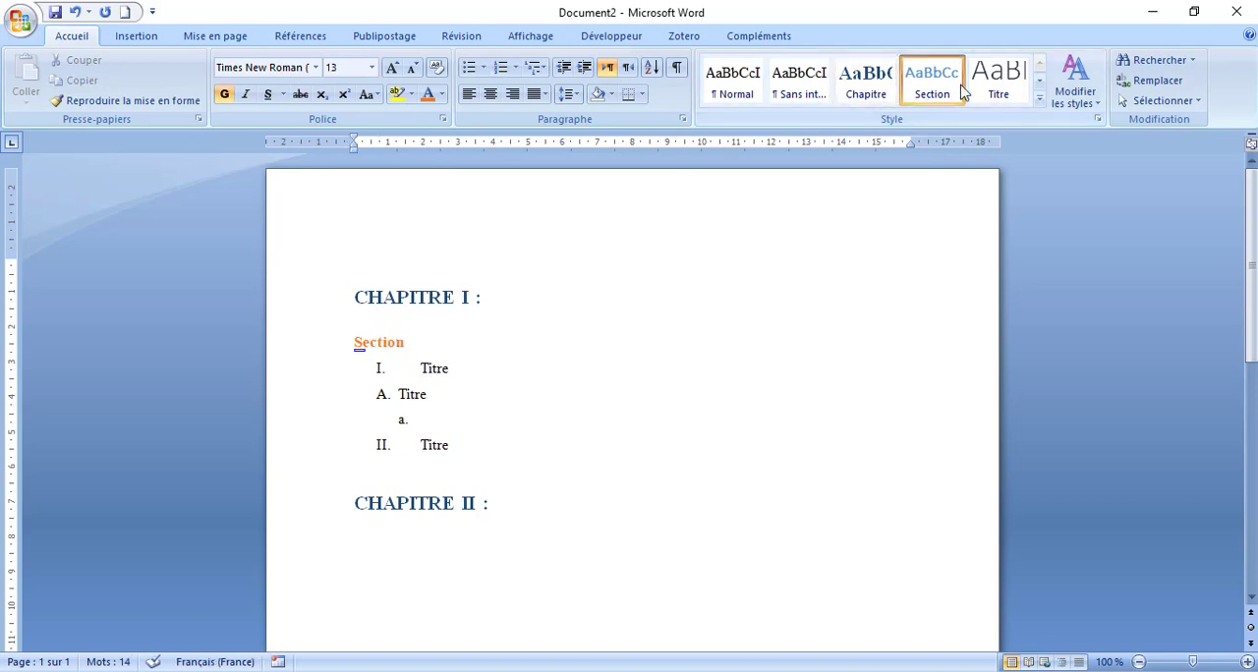
right_click(958, 95)
click(893, 107)
click(912, 197)
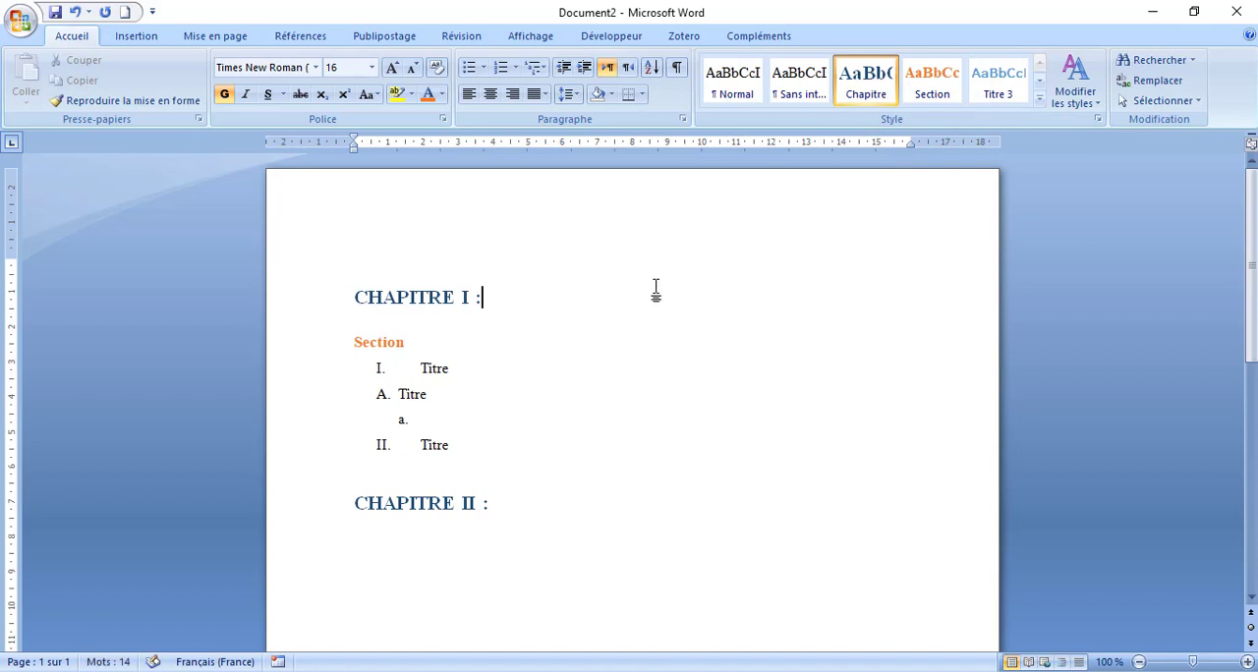
click(507, 342)
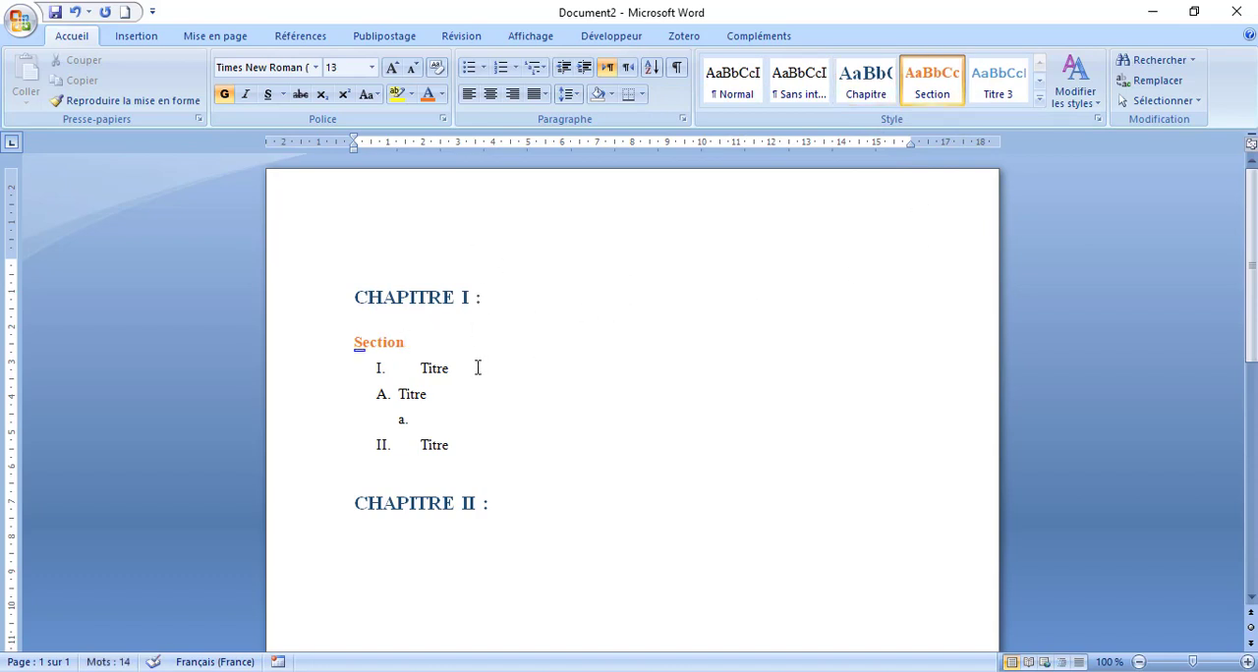
- Make the "I. Titre" line under the section heading bold and grey
drag(474, 367, 404, 371)
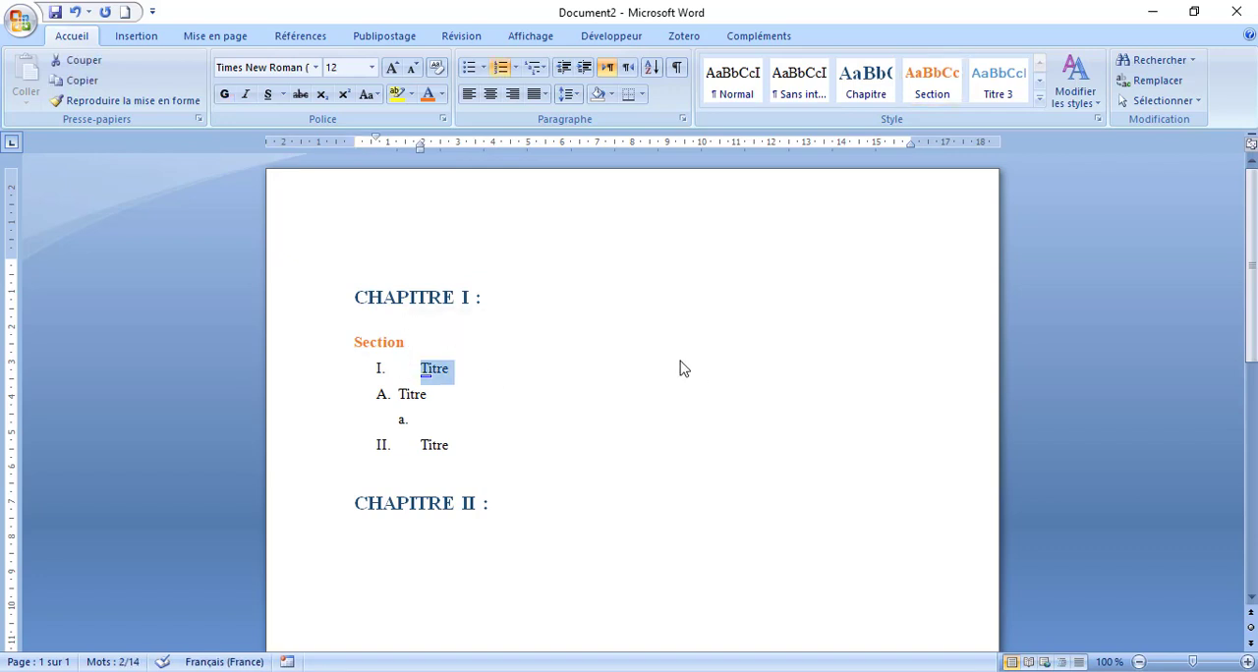
click(1004, 80)
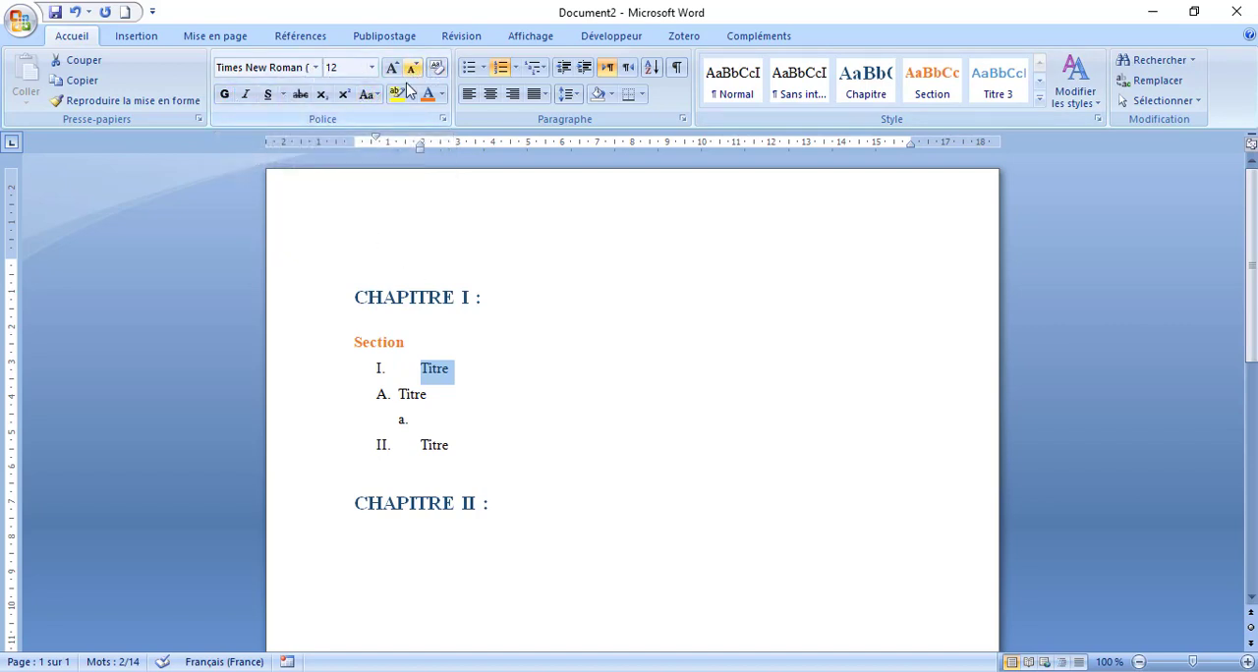
click(225, 95)
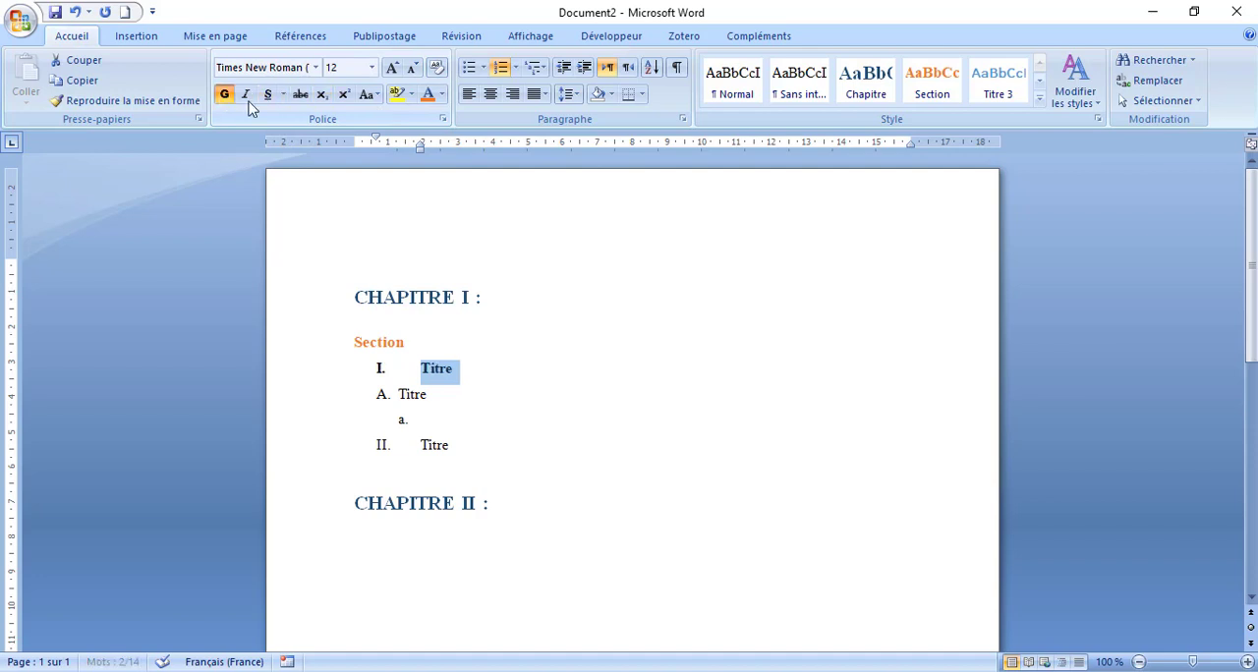
click(442, 94)
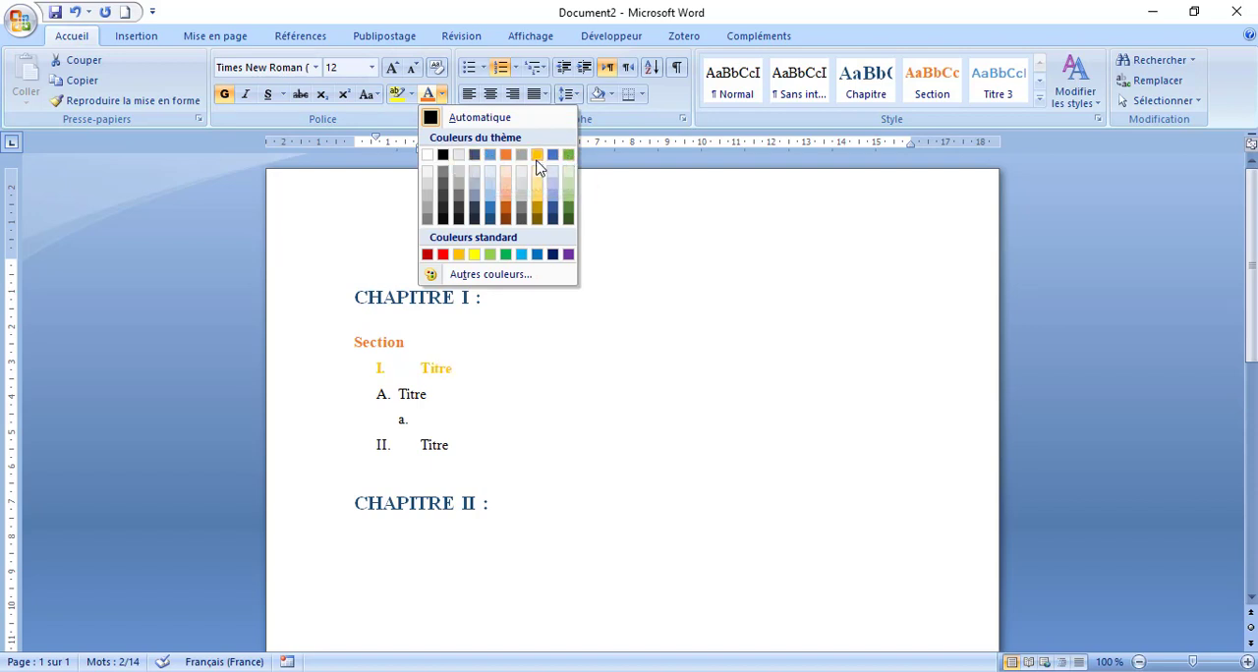
click(429, 219)
click(571, 352)
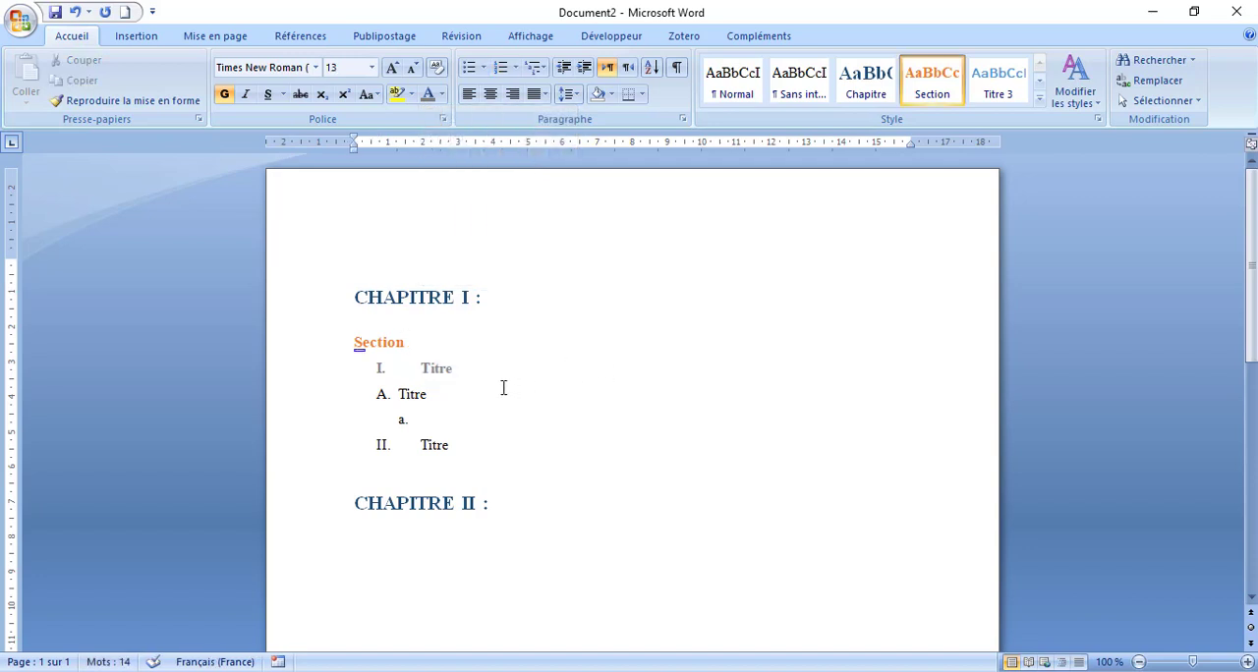
click(470, 383)
drag(482, 402, 389, 404)
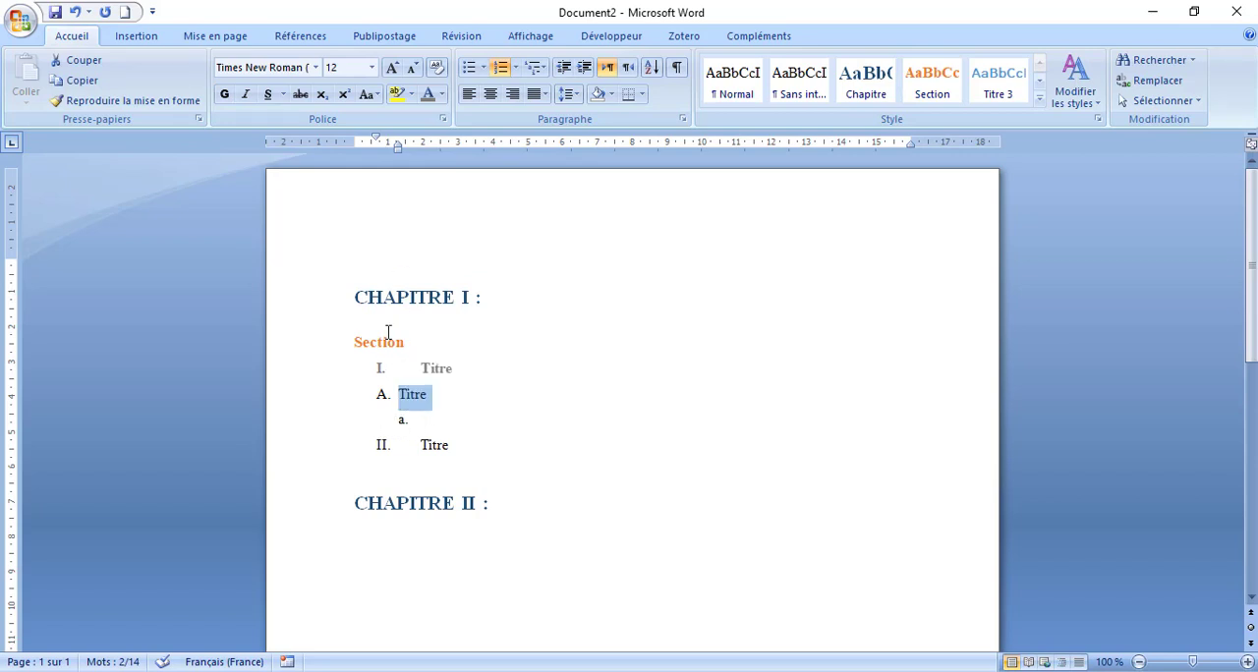
click(445, 424)
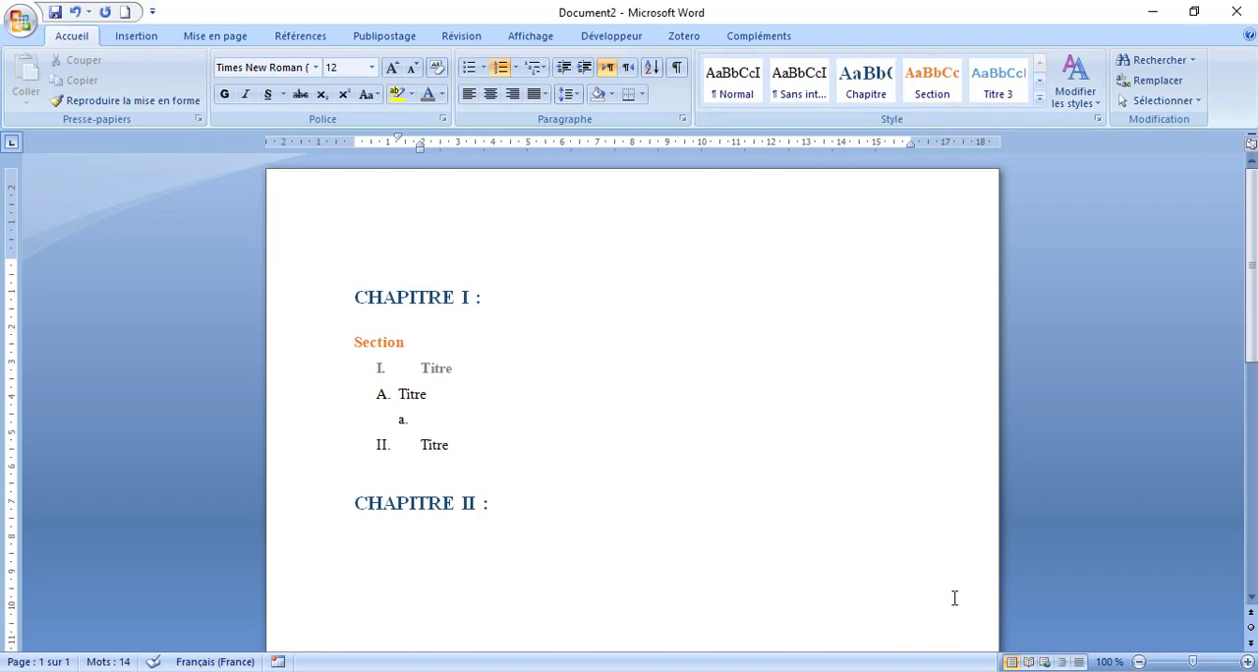
- Switch to outline view and assign outline level Niveau 3 to the "I. Titre" line
click(1062, 662)
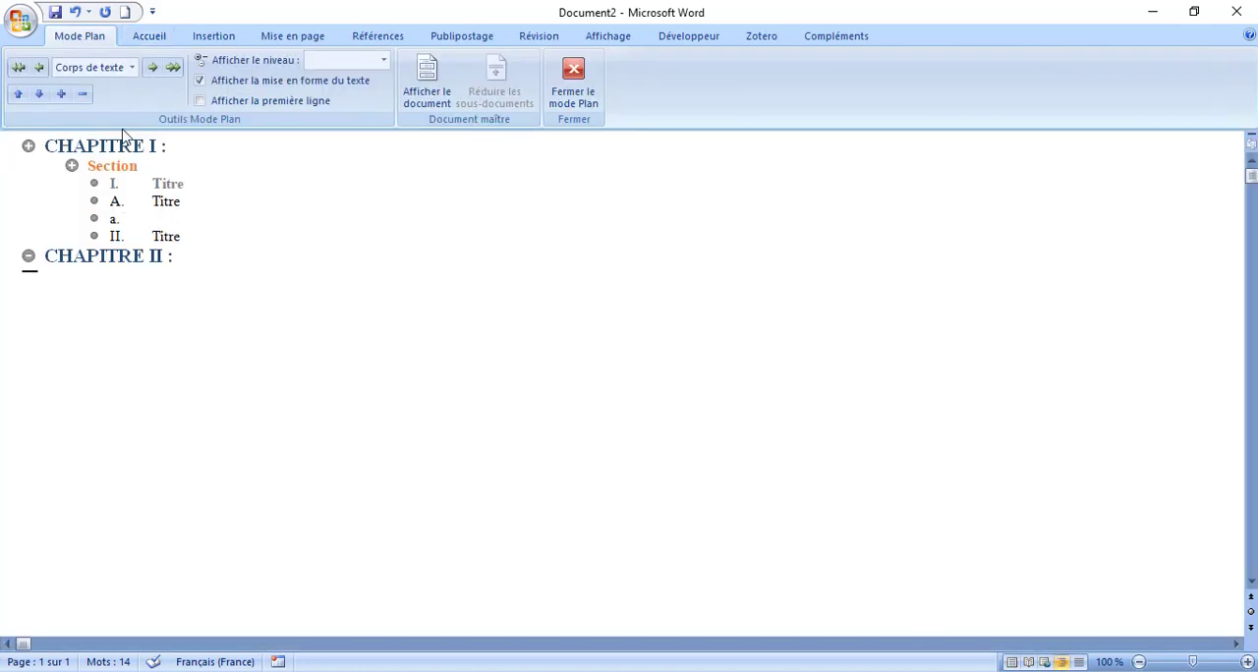
double_click(167, 184)
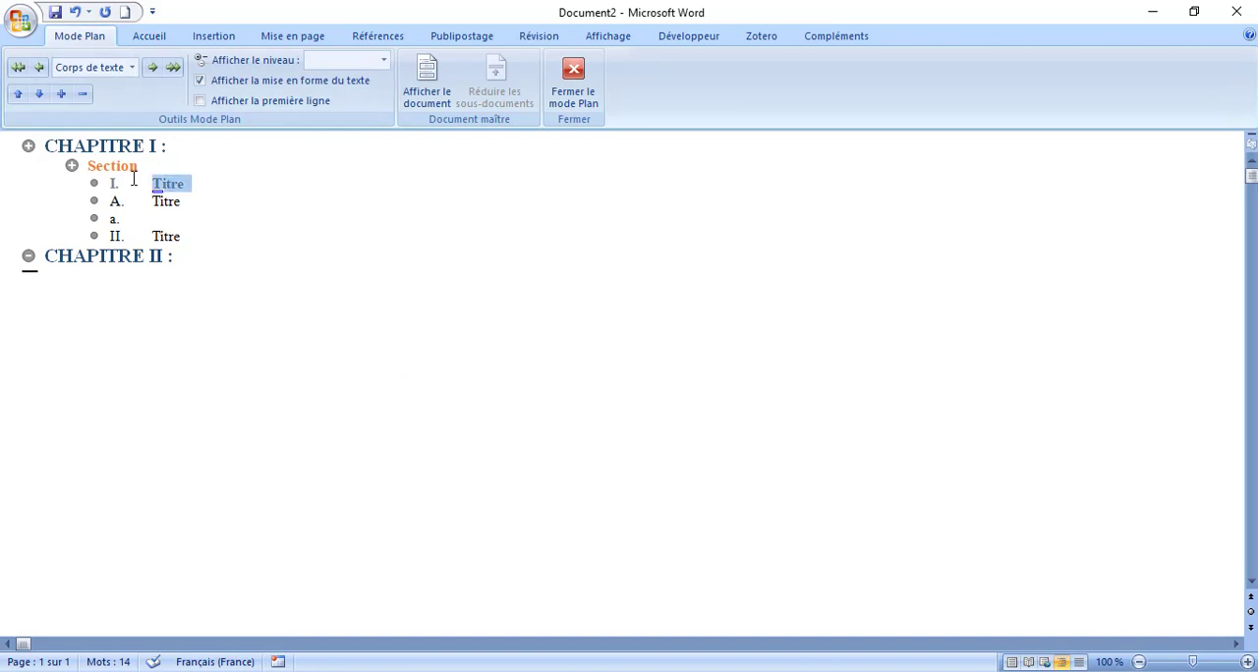
click(132, 68)
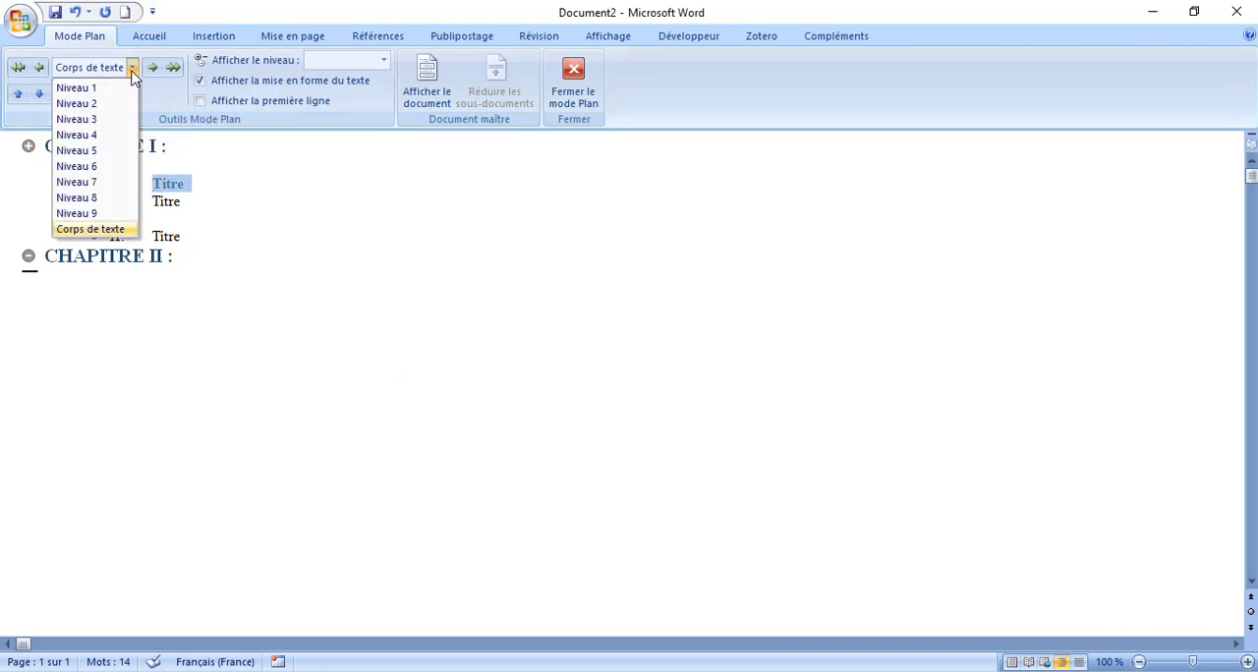
click(104, 123)
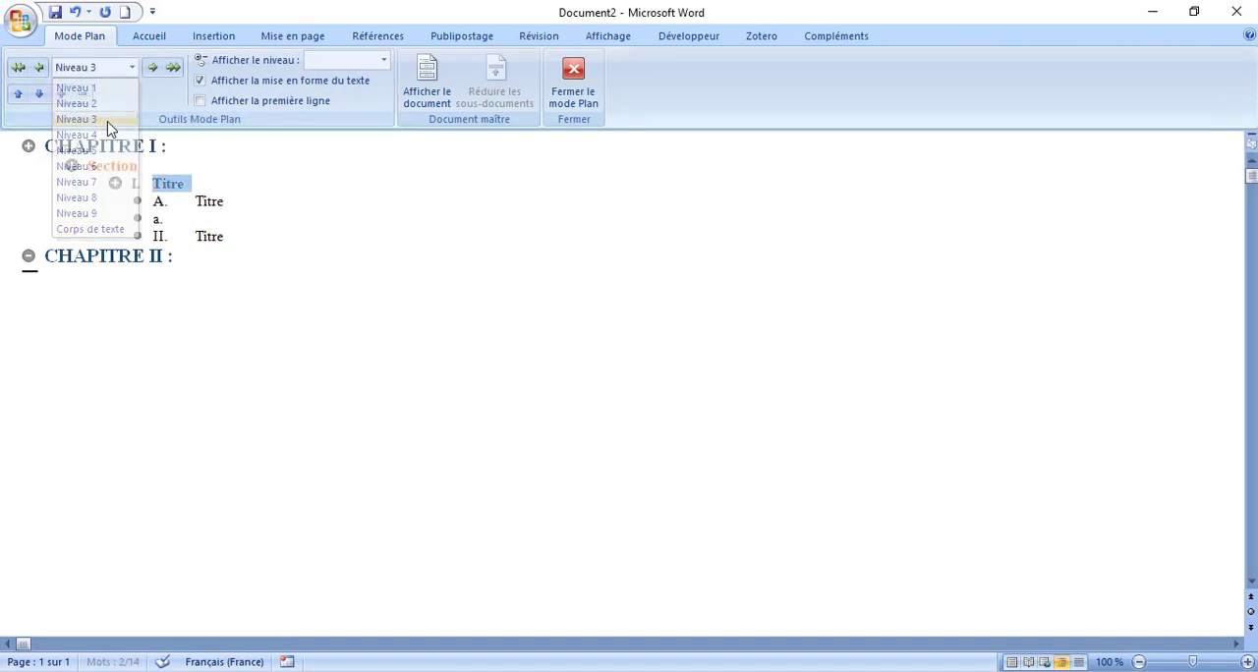
- Assign outline level Niveau 4 to the "A. Titre" line
double_click(211, 200)
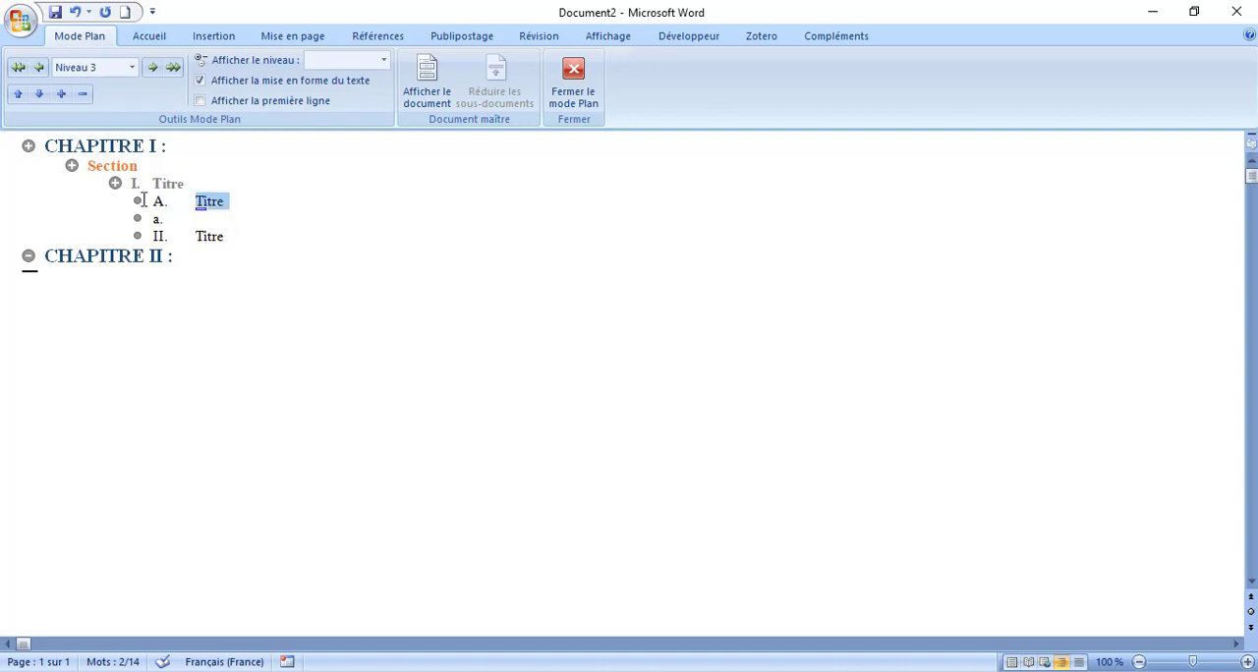
click(131, 68)
click(104, 136)
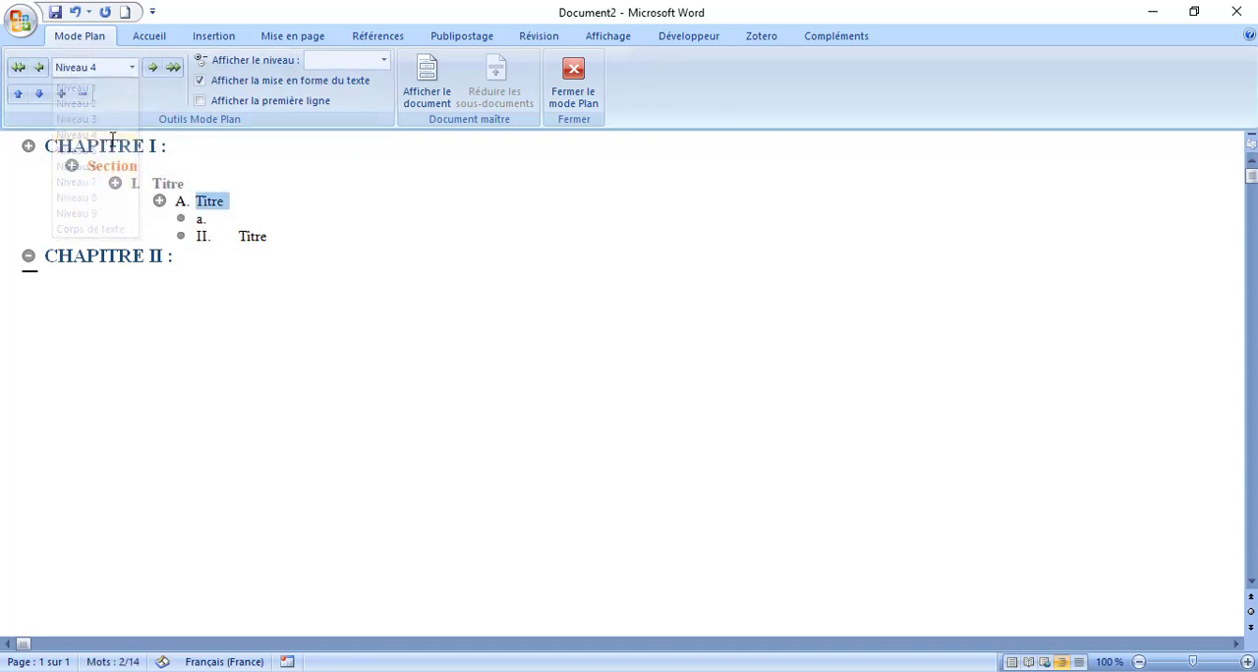
- Assign outline level Niveau 5 to the "a." line
click(214, 227)
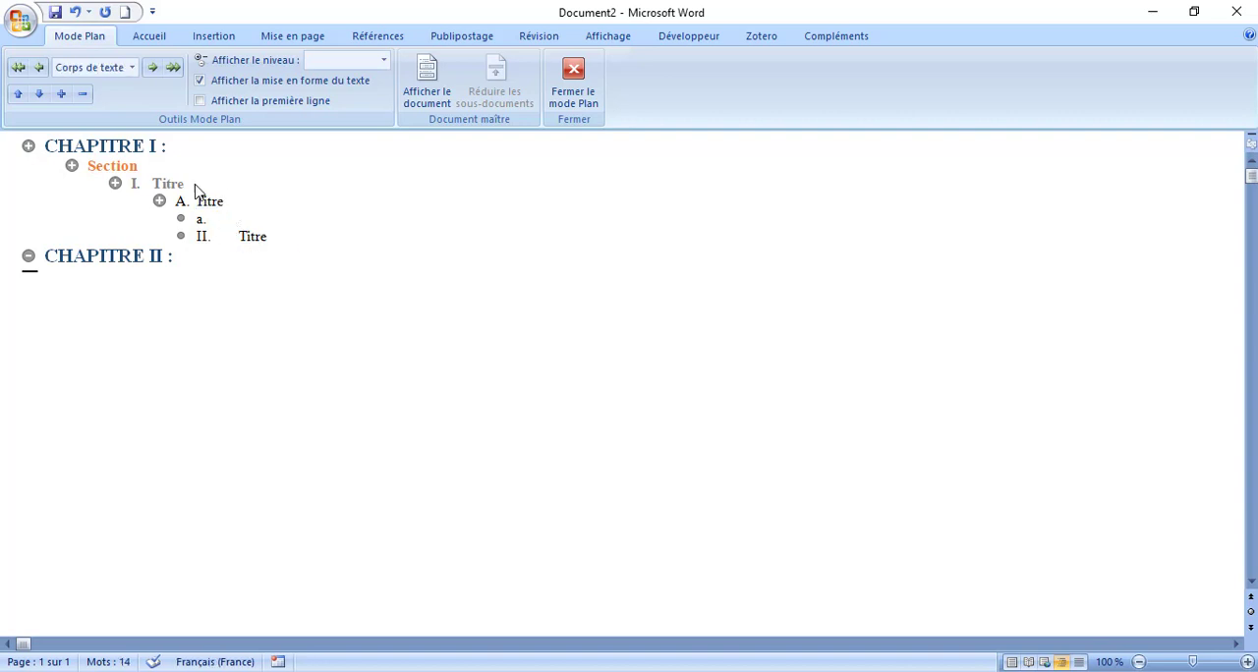
click(132, 68)
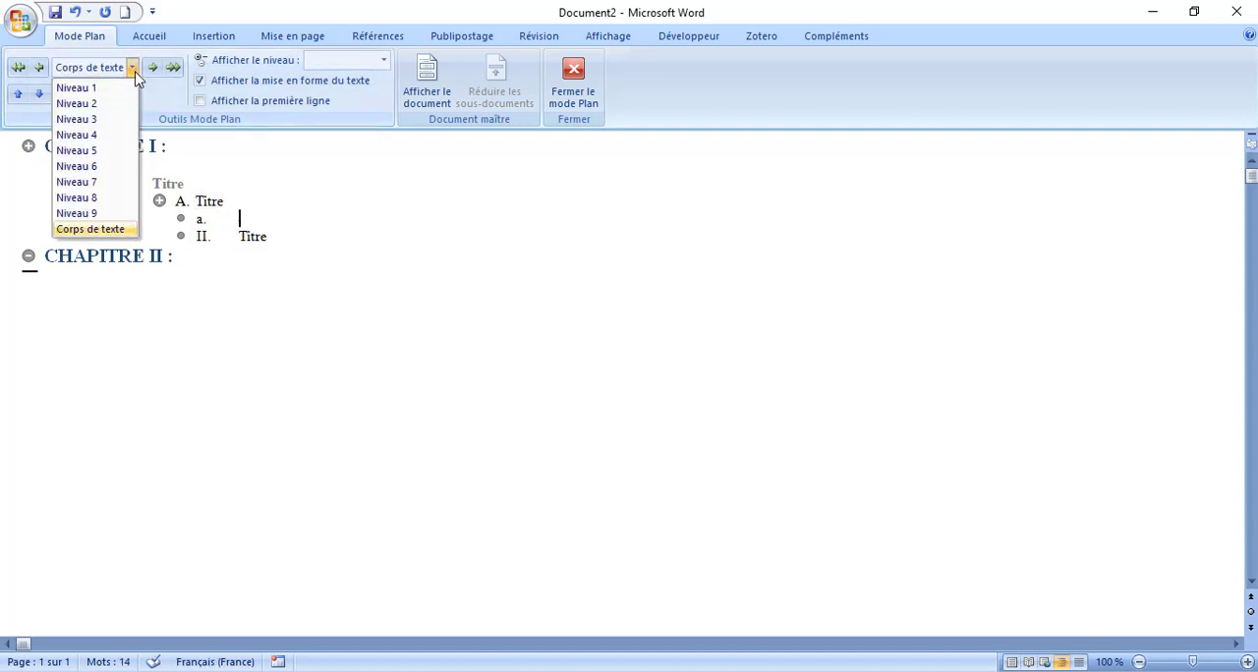
click(88, 151)
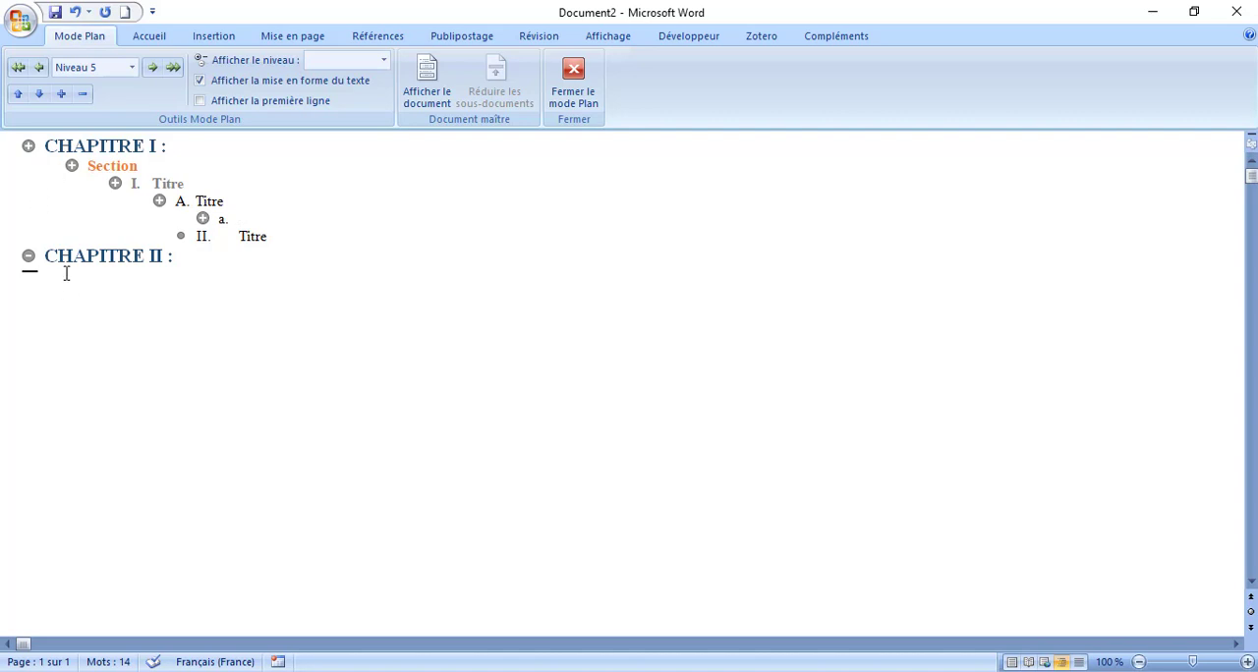
- Assign outline level Niveau 3 to the "II. Titre" line and close the outline view
click(241, 238)
click(184, 184)
click(266, 237)
drag(281, 245, 253, 246)
click(132, 66)
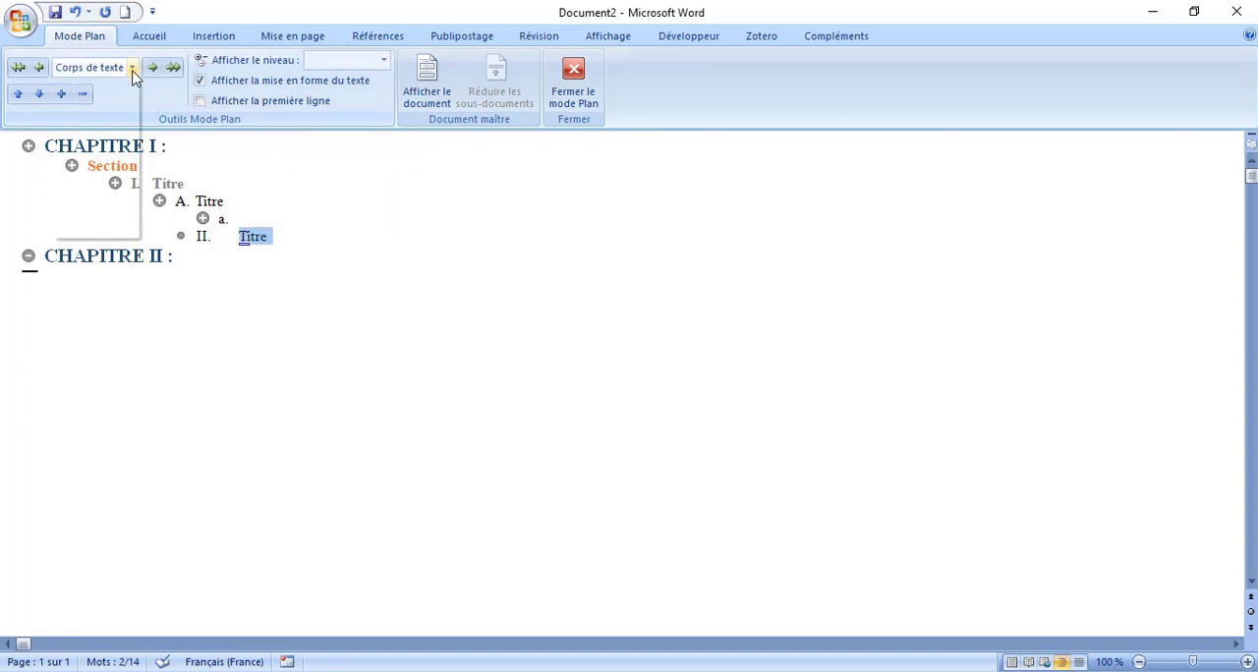
click(116, 119)
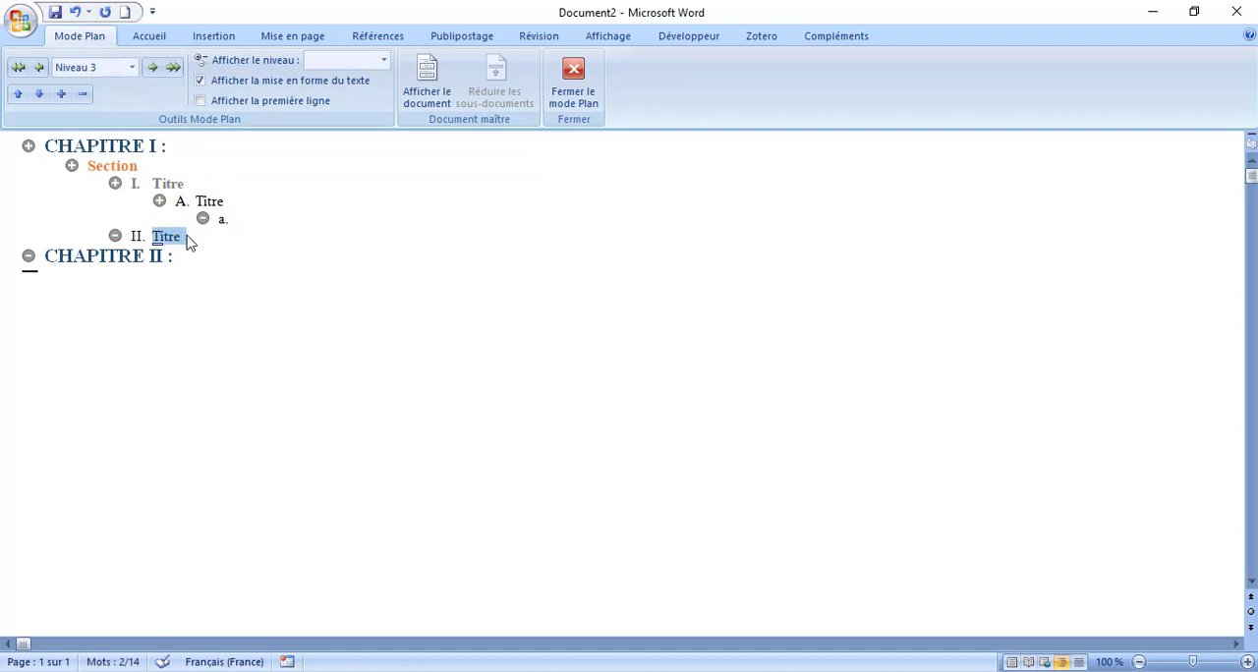
click(158, 238)
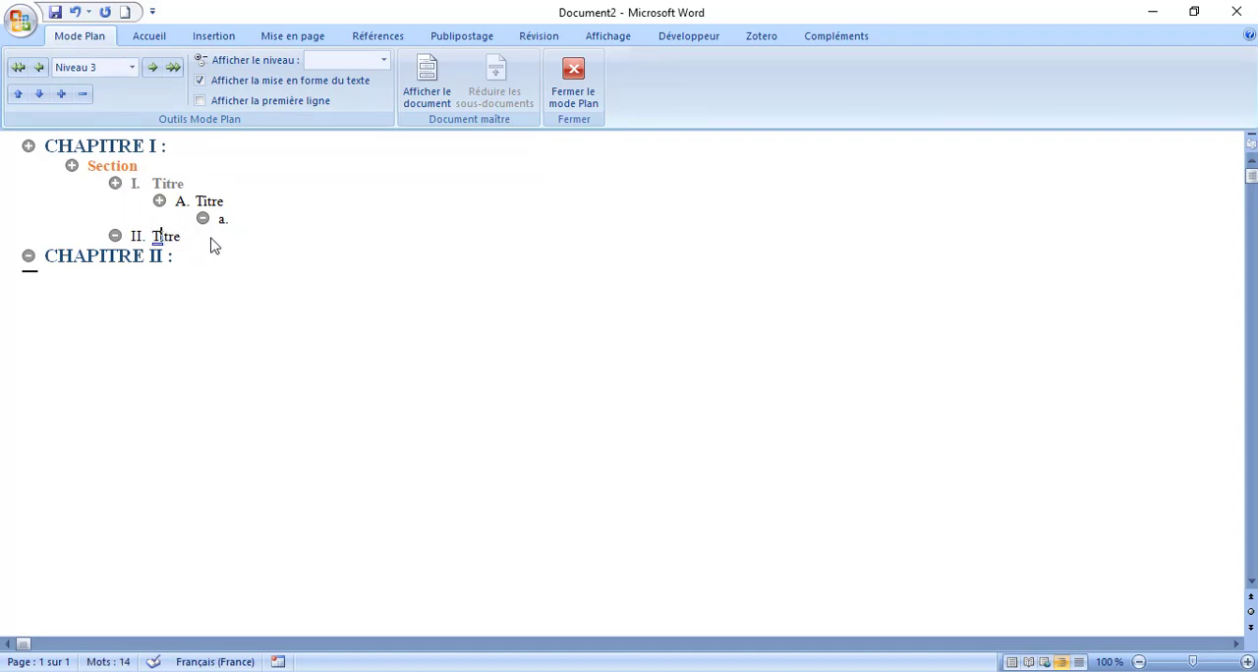
click(167, 184)
click(580, 94)
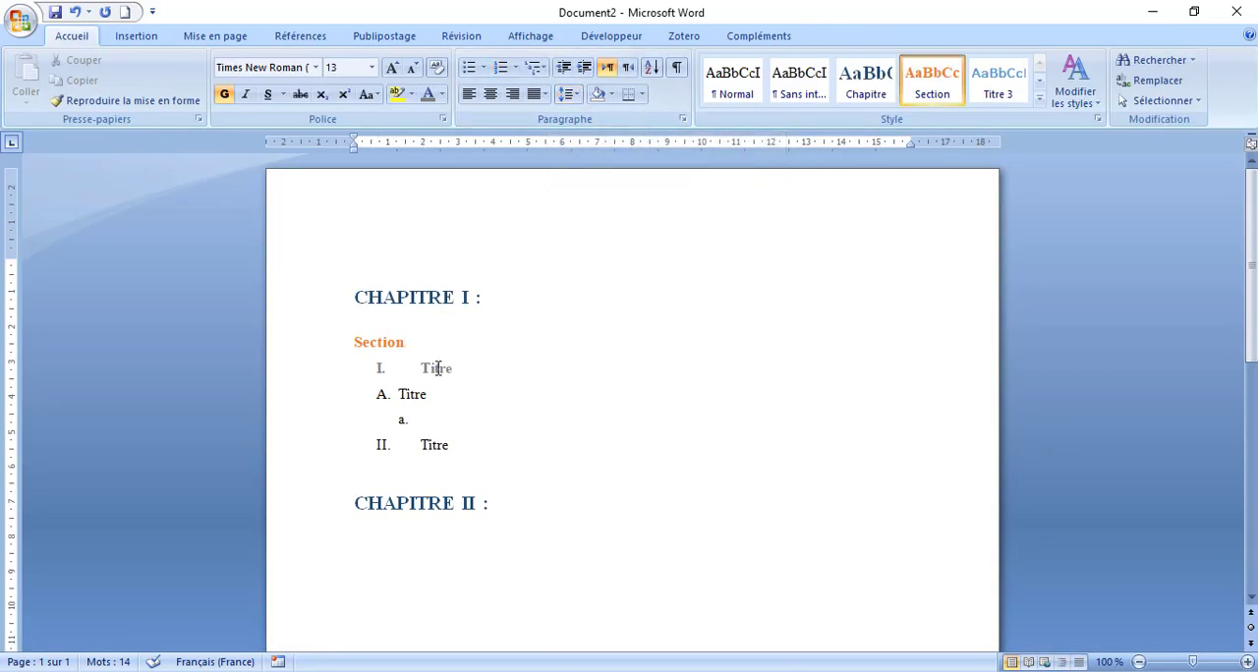
- Save the formatting of the "I. Titre" line as a new quick style named "I. titre"
click(438, 367)
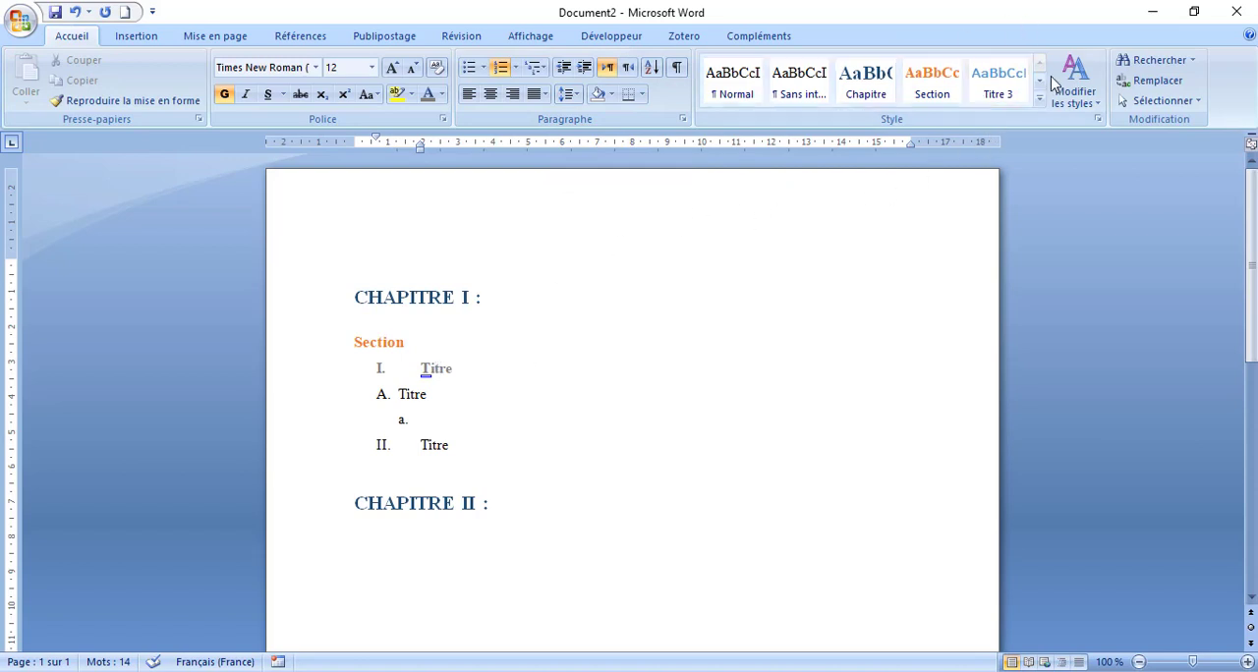
double_click(444, 372)
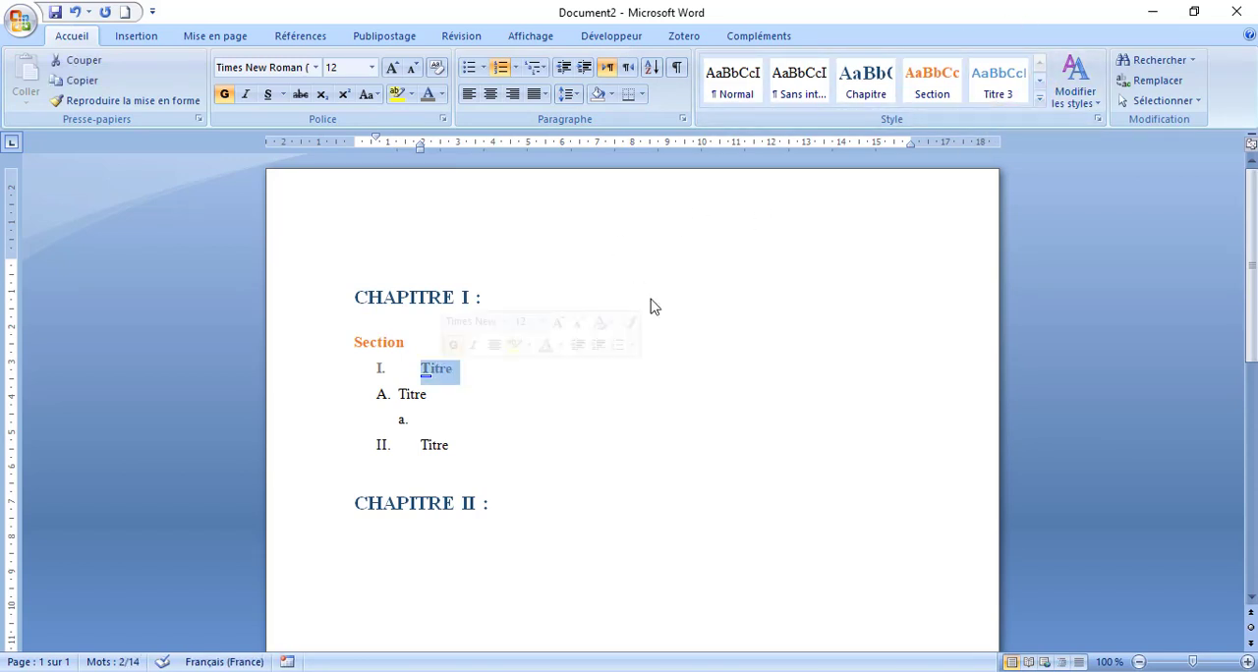
click(1039, 97)
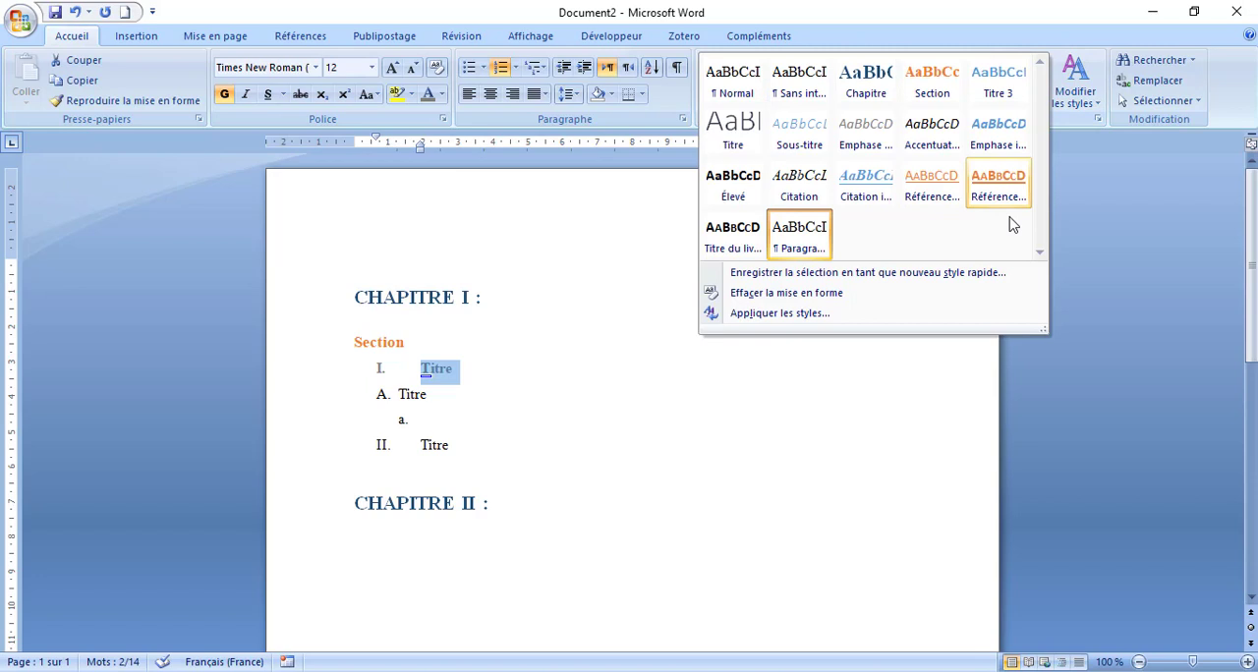
click(798, 273)
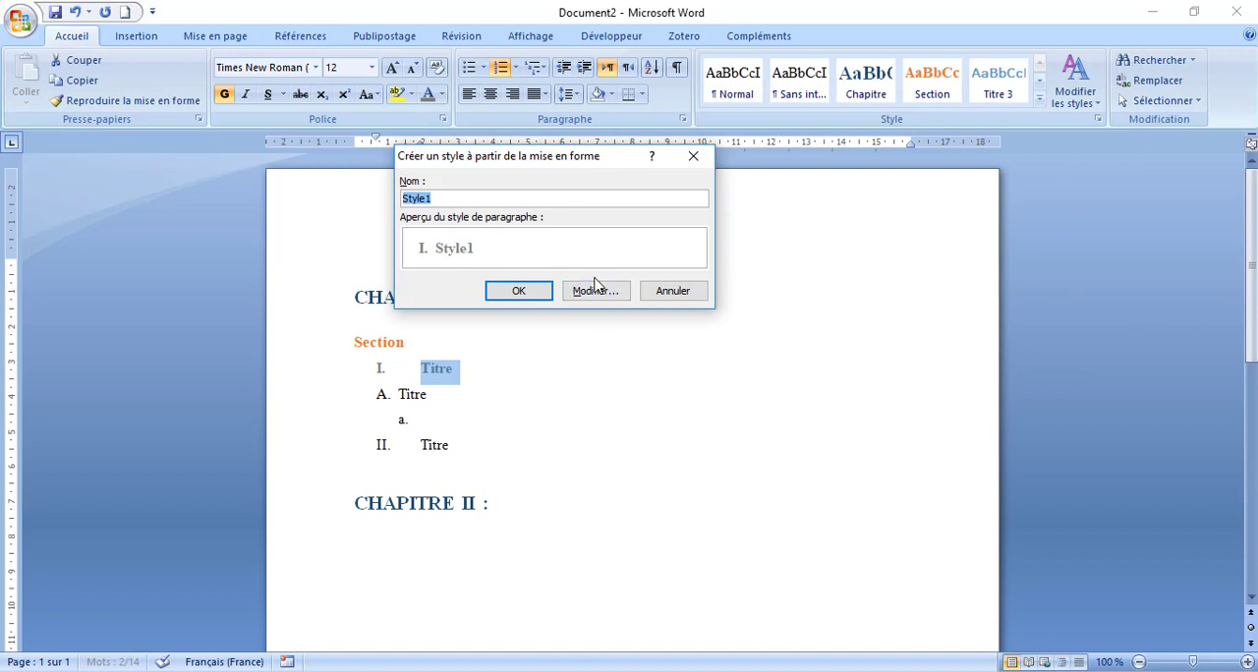
text(I. titre)
click(593, 293)
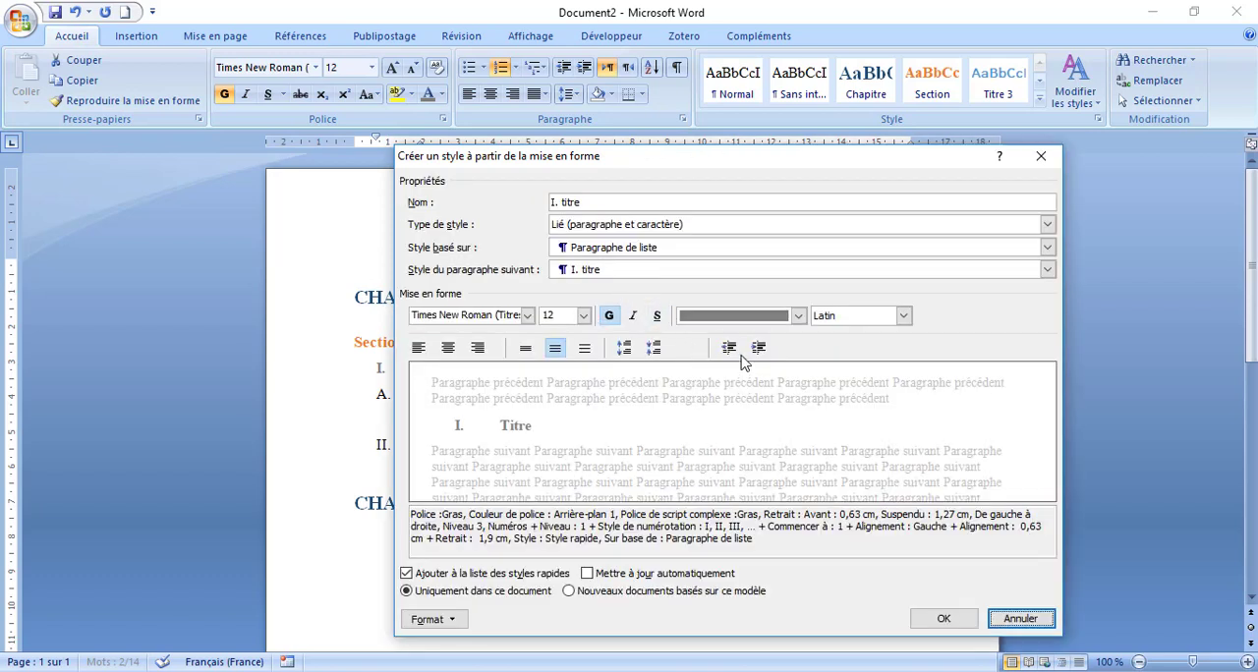
key(Return)
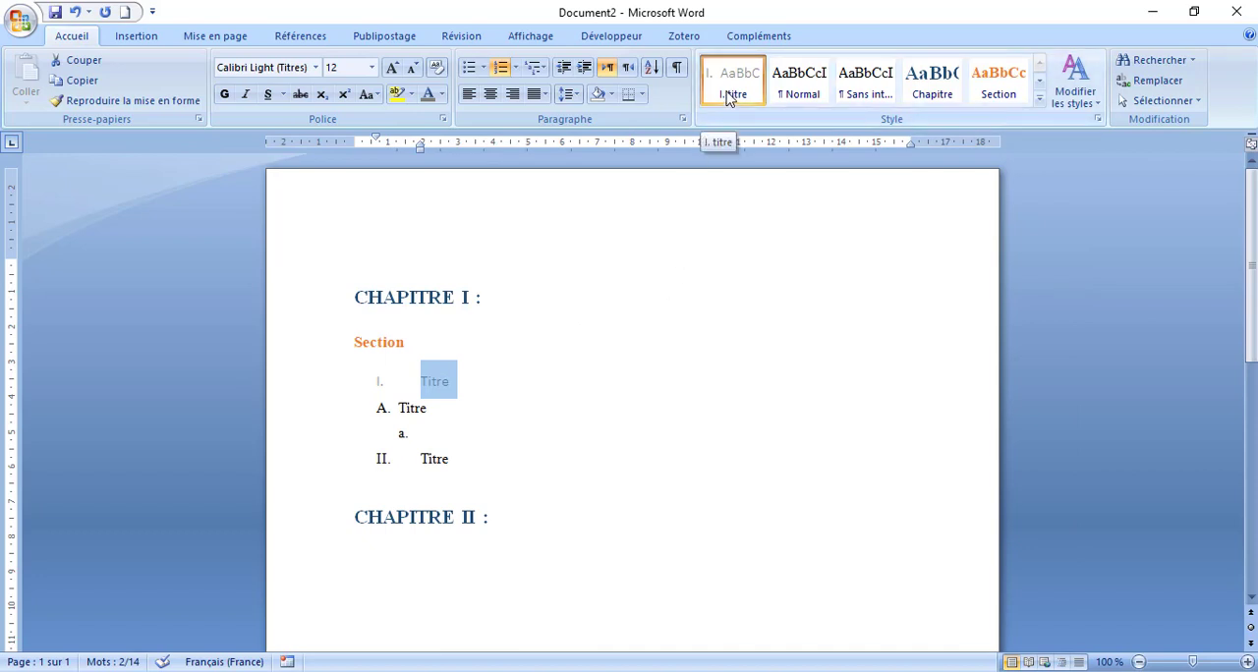
- Make the "I. Titre" line bold and update the "I. titre" style to match it
drag(457, 458, 423, 473)
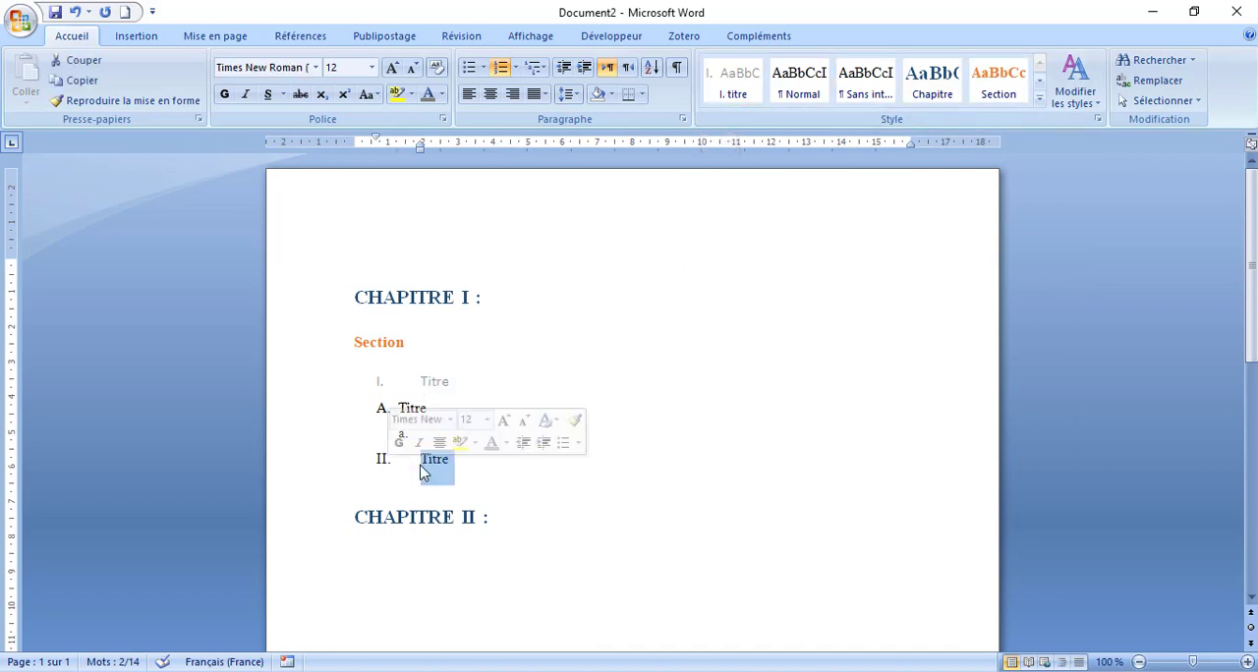
double_click(429, 381)
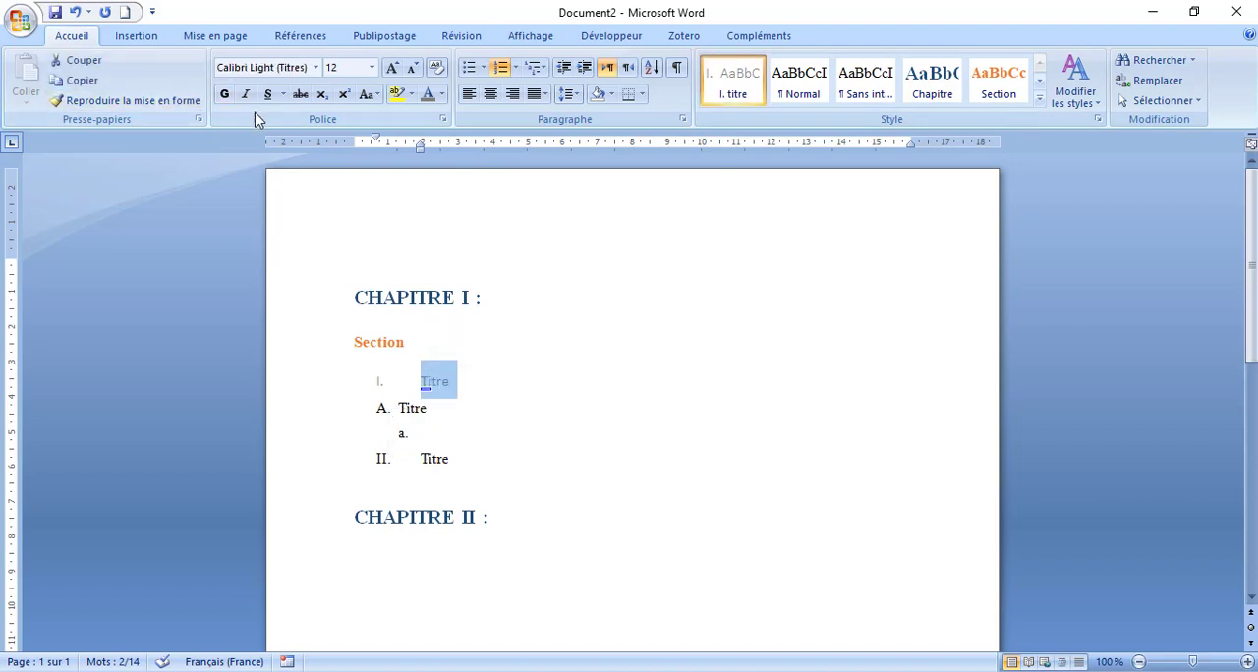
click(224, 95)
right_click(735, 89)
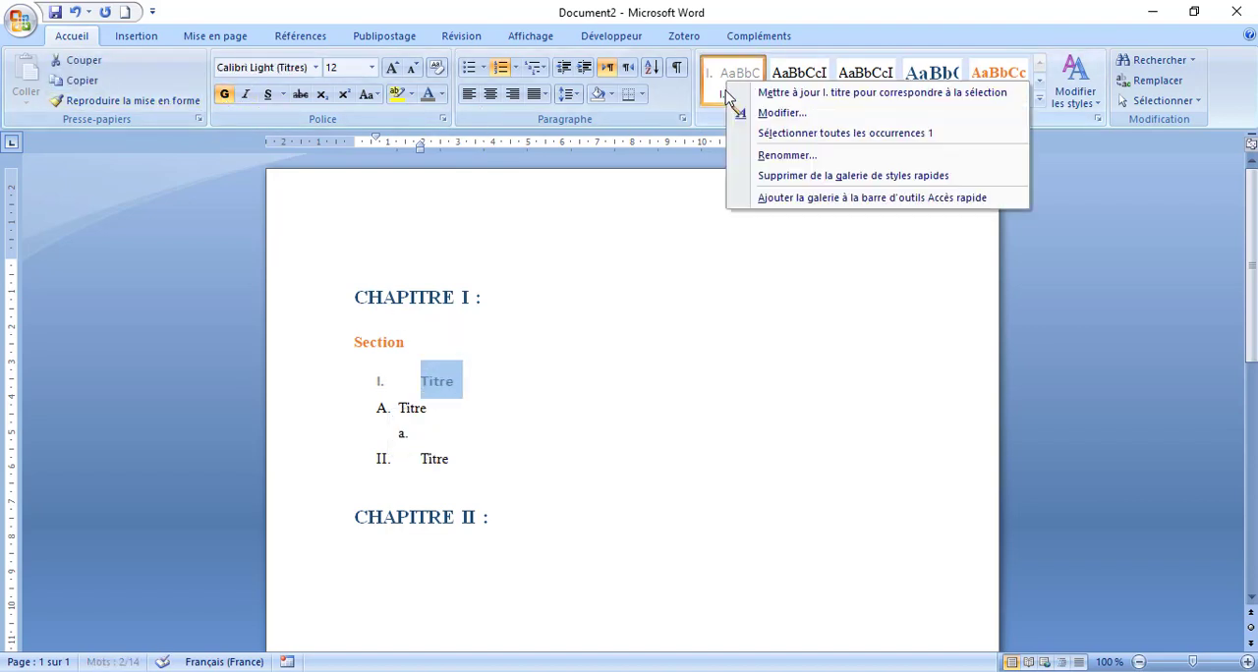
click(776, 93)
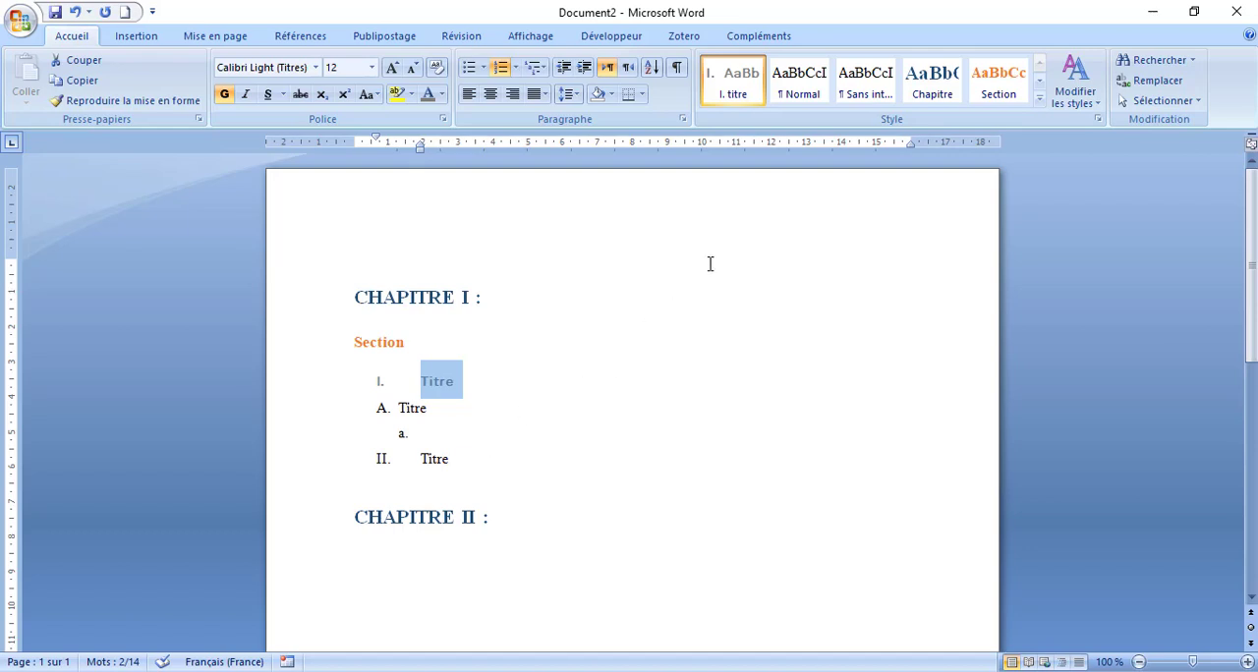
click(538, 437)
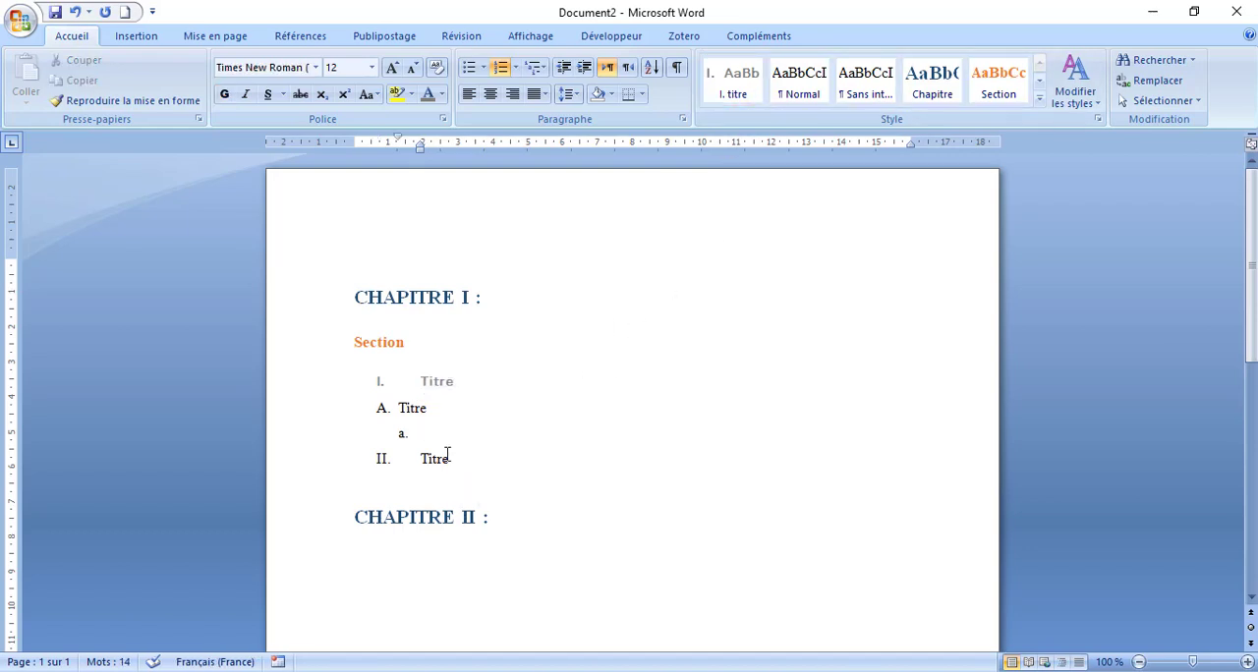
- Apply the "I. titre" style to the "II. Titre" line and add an empty numbered line "III." below it
drag(450, 458, 396, 462)
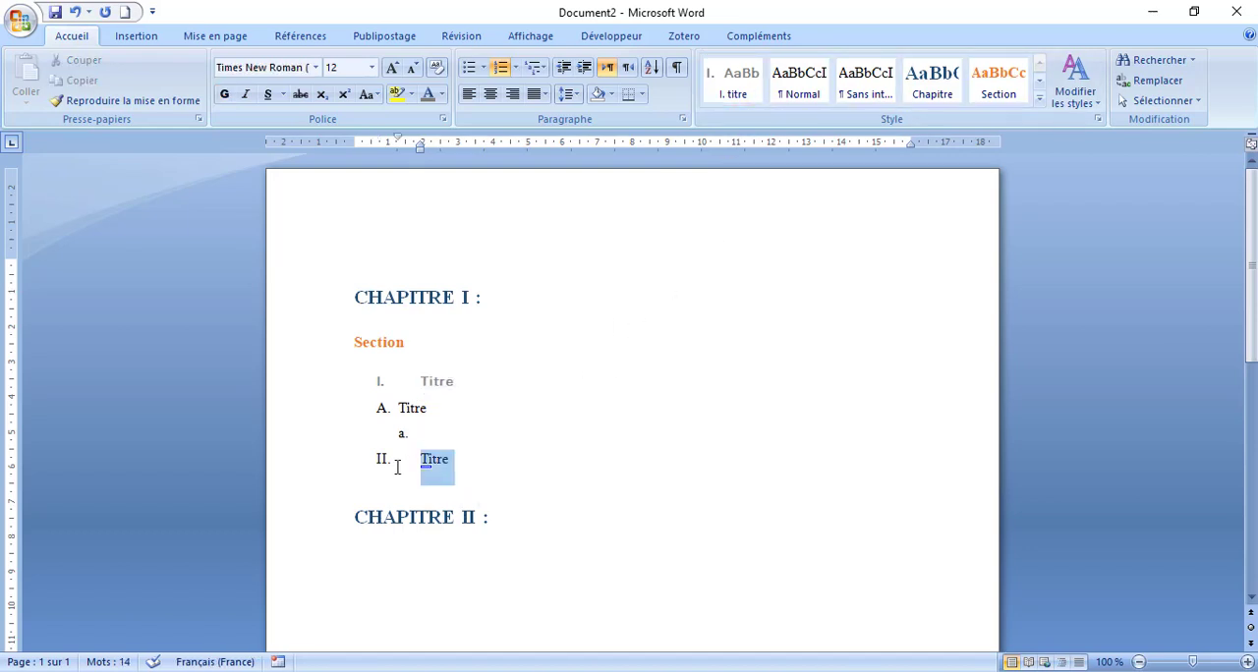
click(739, 85)
click(584, 385)
click(517, 479)
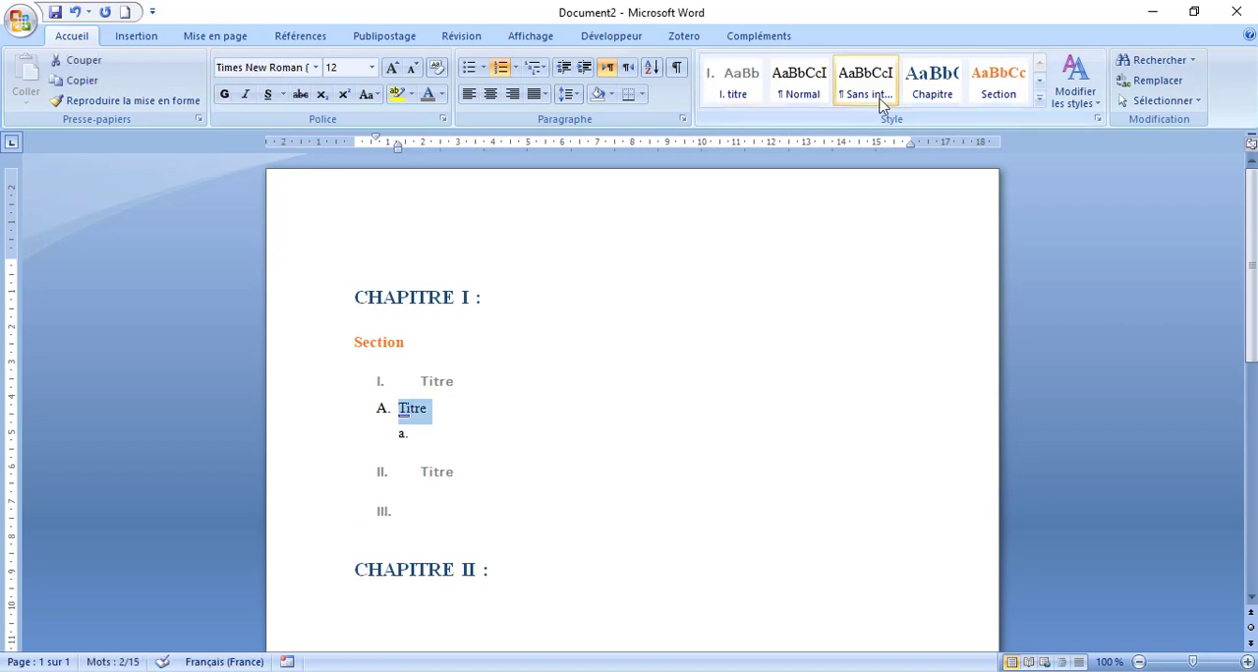
- Save the "A. Titre" line's formatting as a new quick style named "A. titre", based on Titre 4
click(1039, 99)
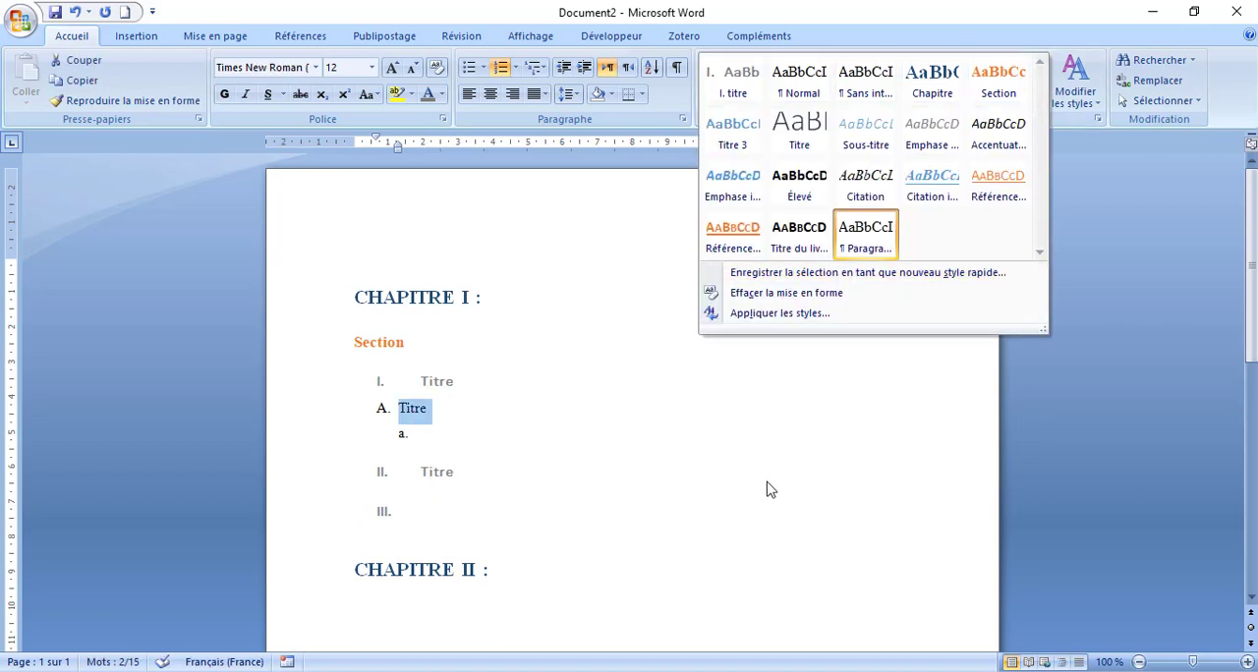
click(815, 273)
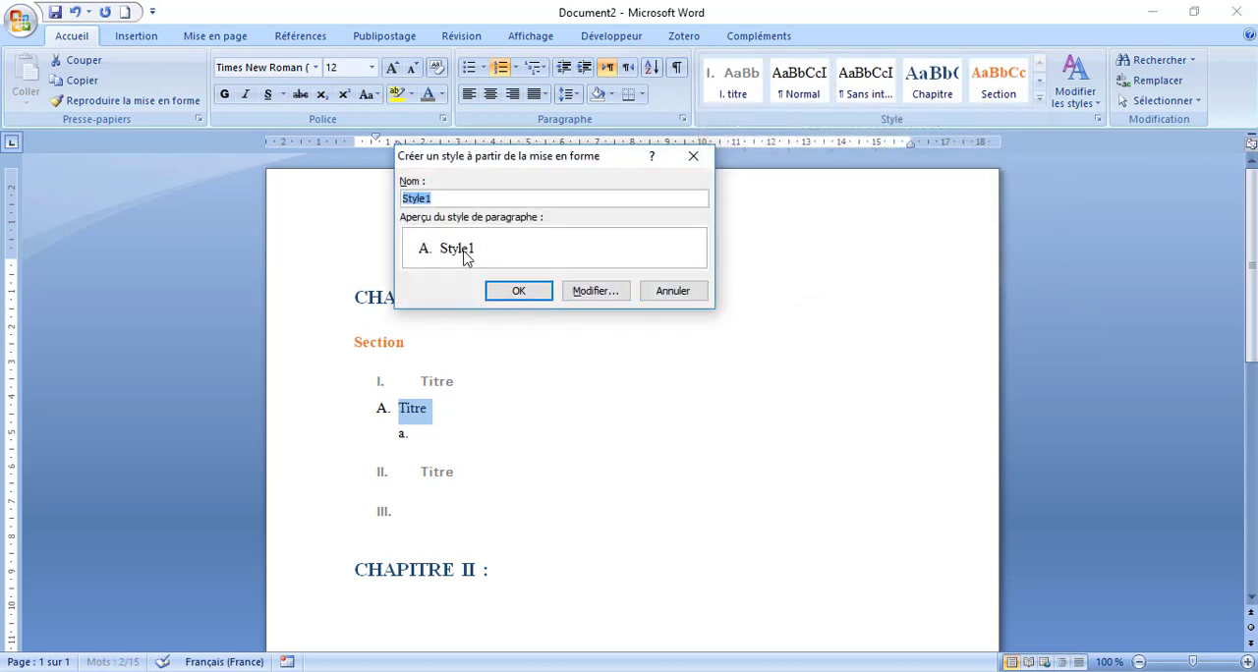
text(A. titre)
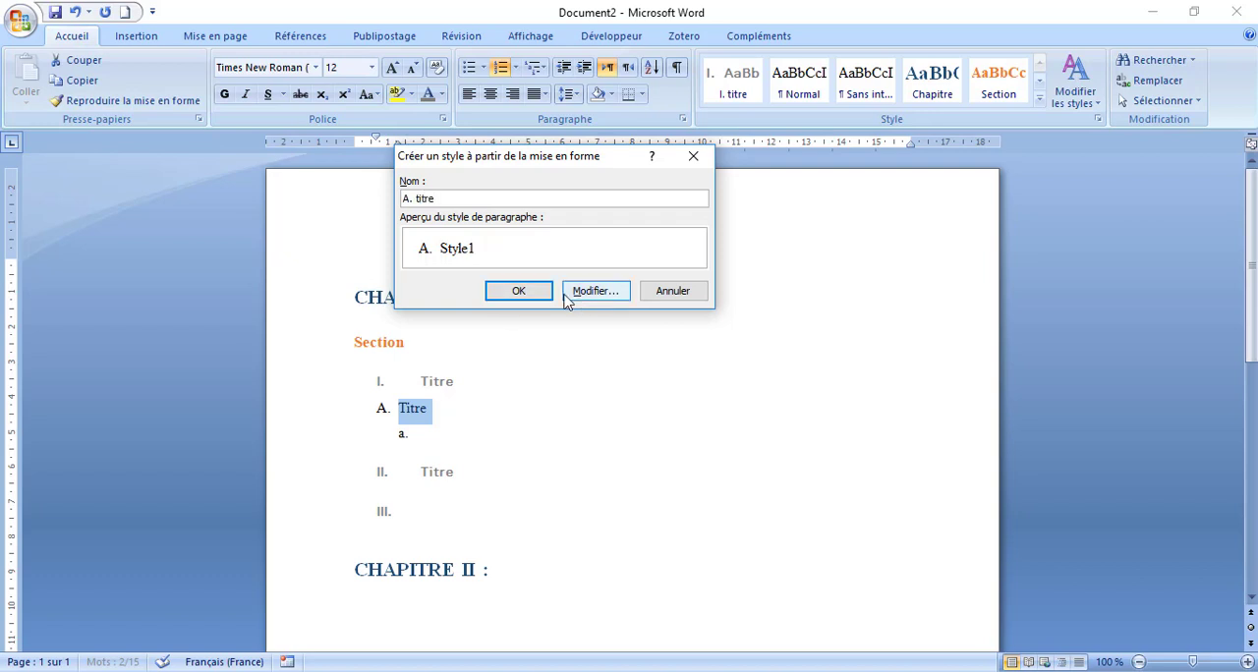
click(596, 292)
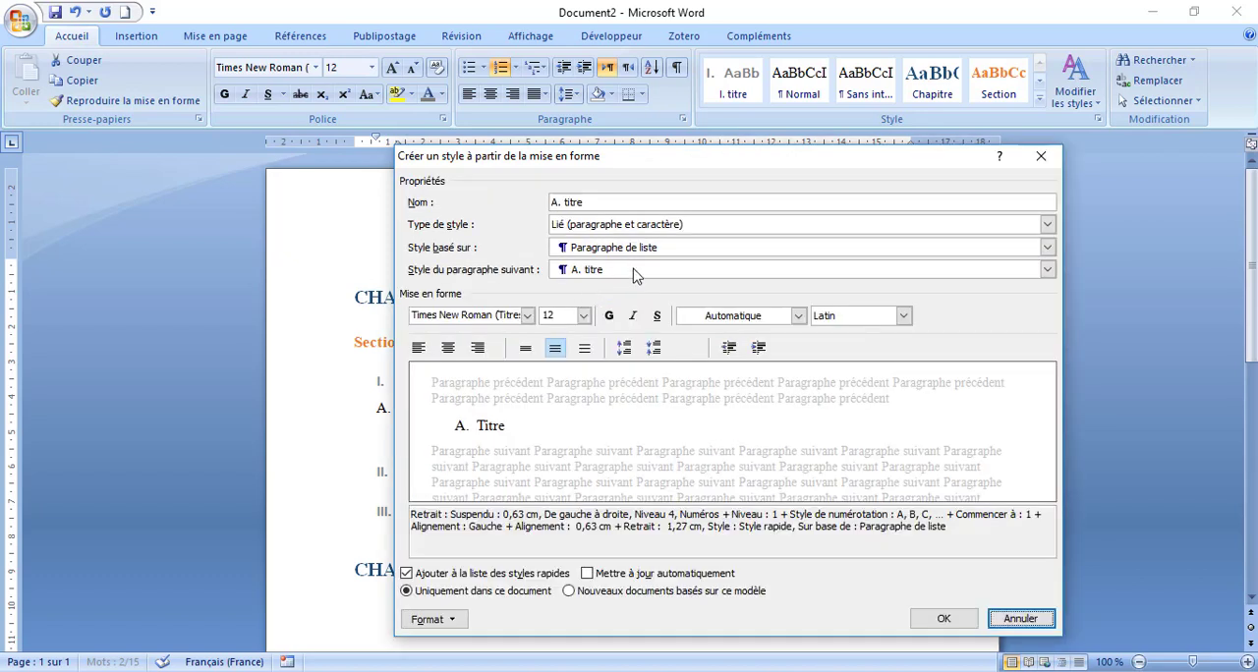
click(720, 249)
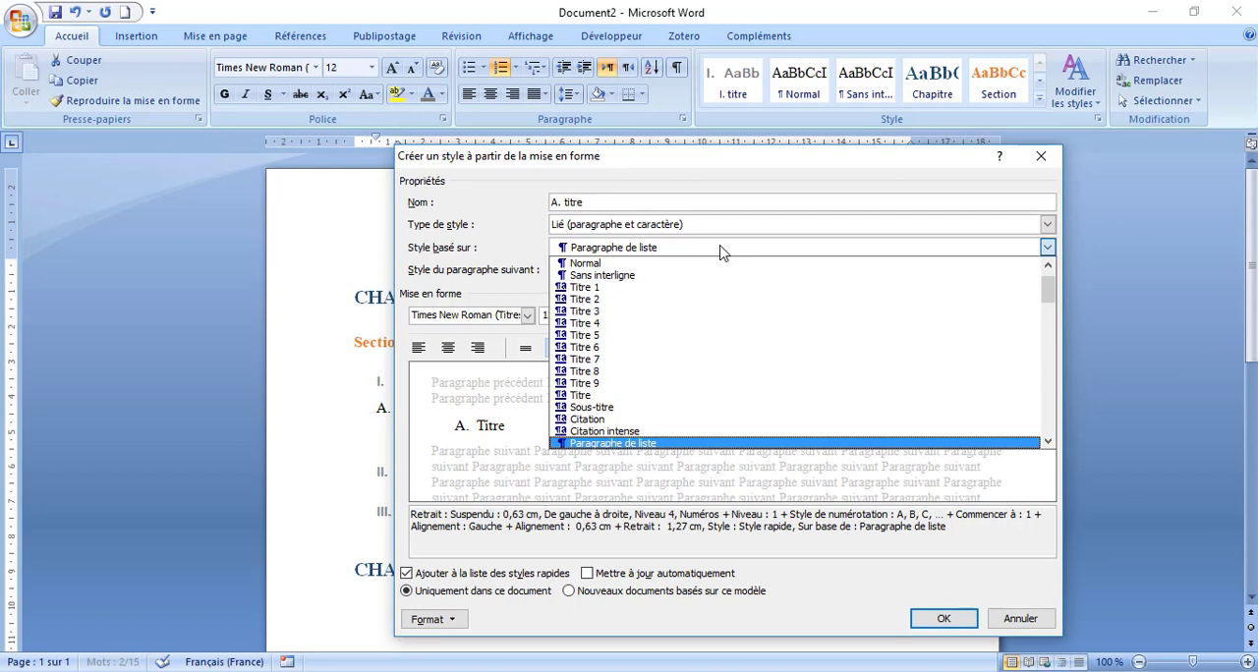
click(629, 324)
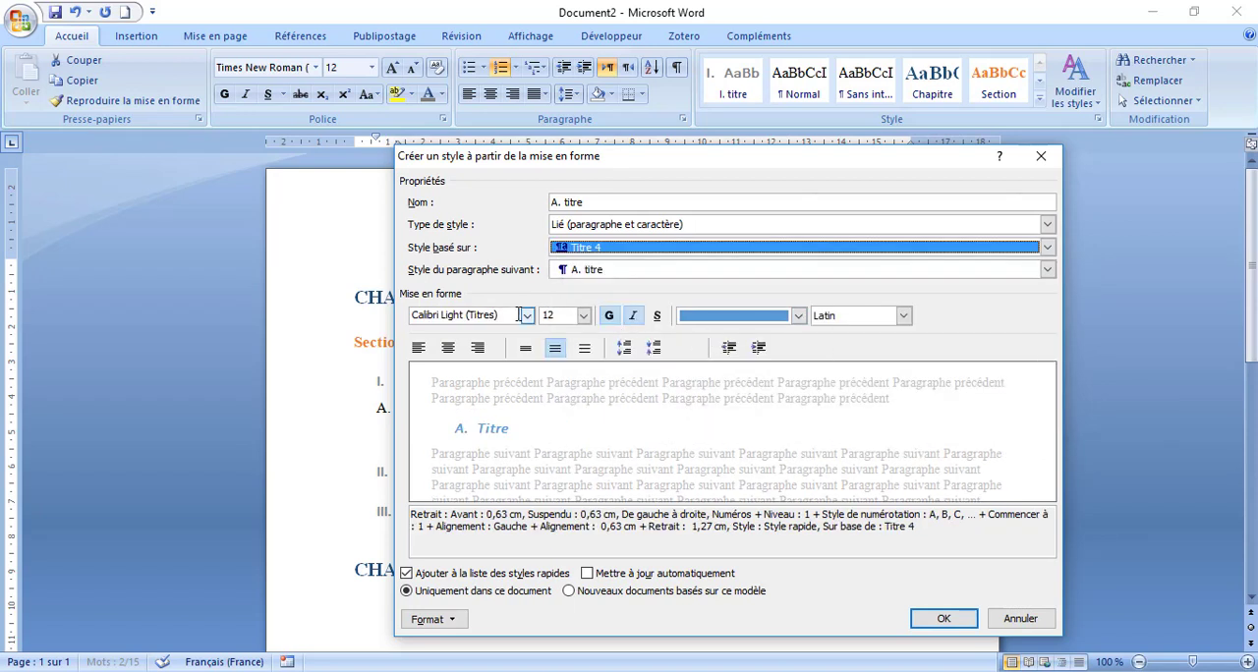
click(940, 617)
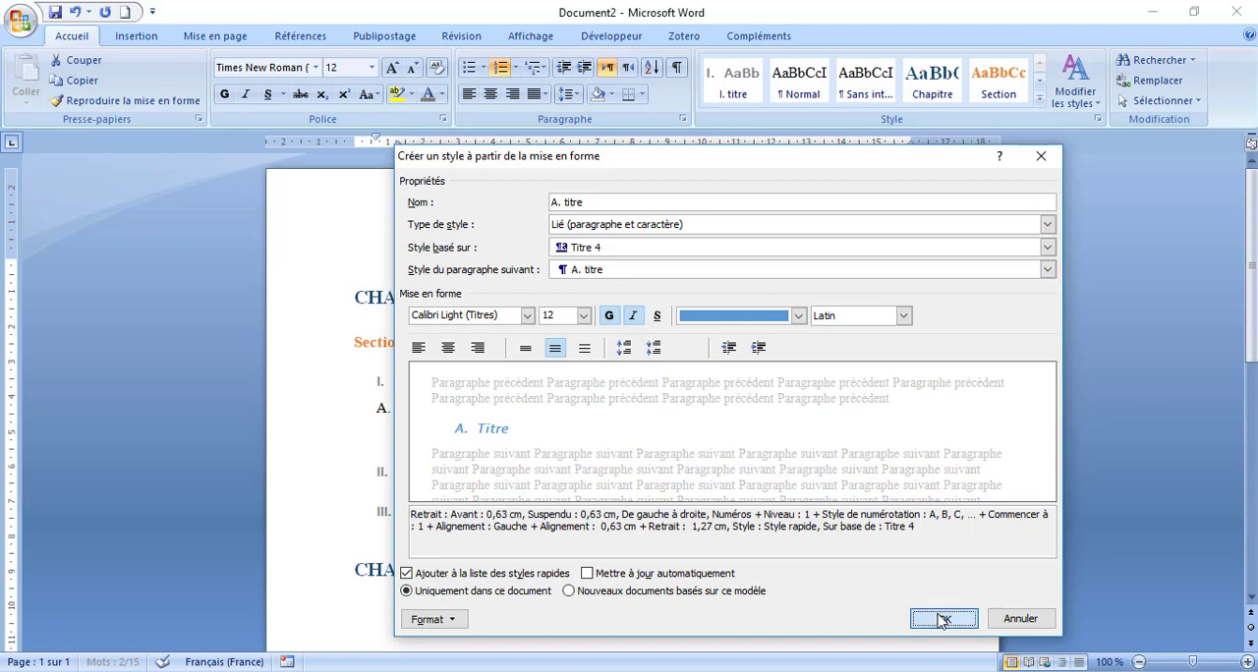
click(498, 418)
double_click(403, 424)
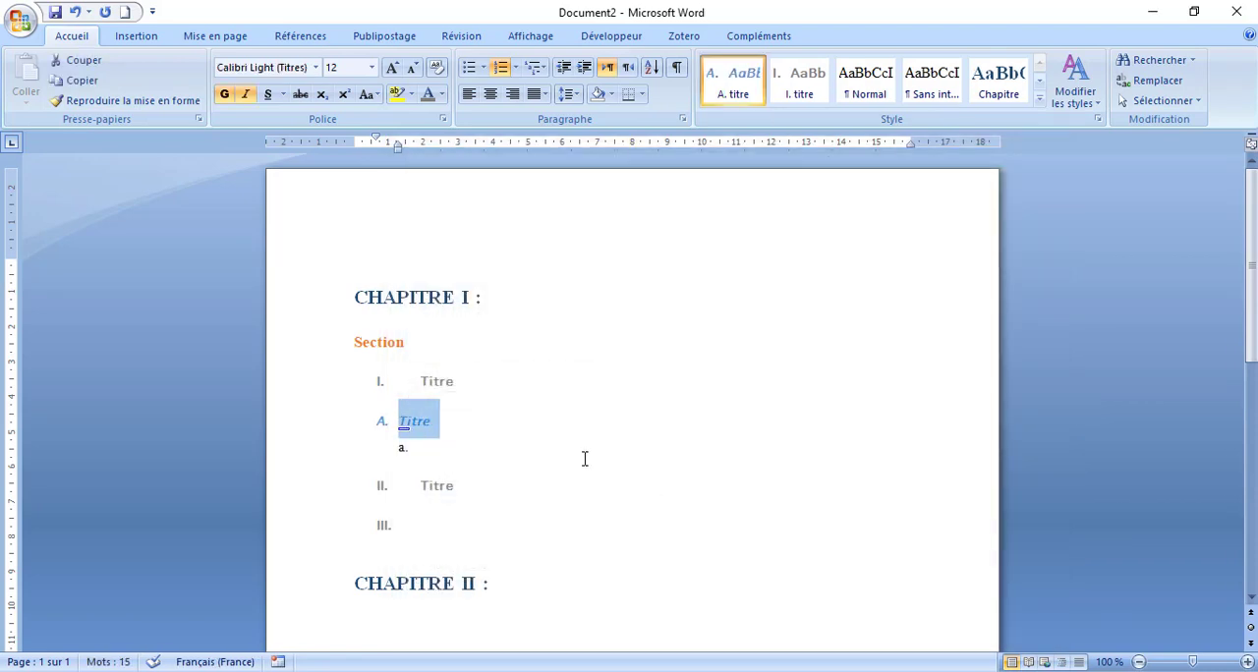
- Enter "Titre" as the text of the "a." line and make it bold
click(584, 455)
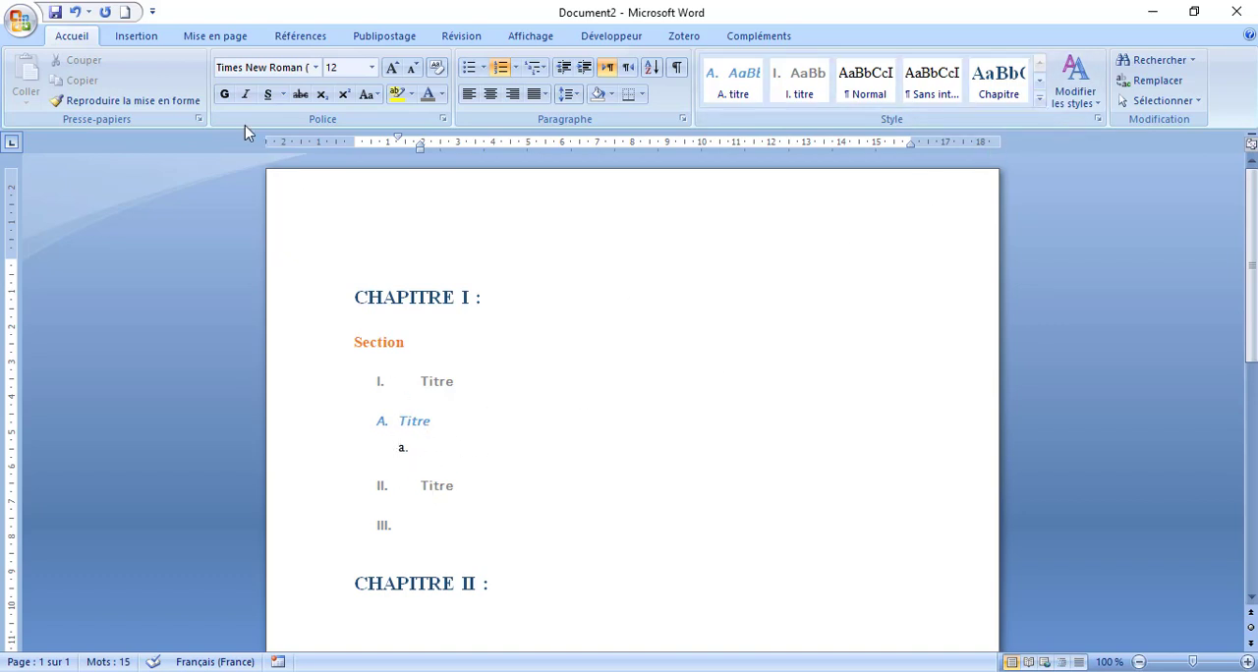
click(224, 94)
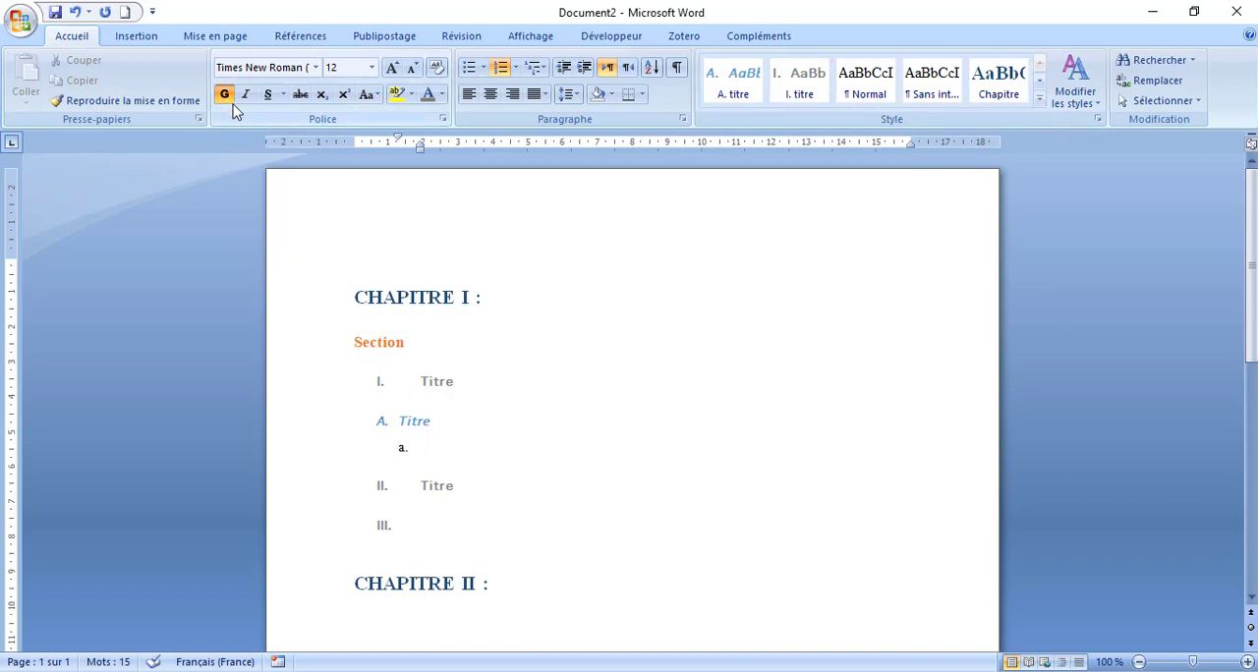
click(423, 454)
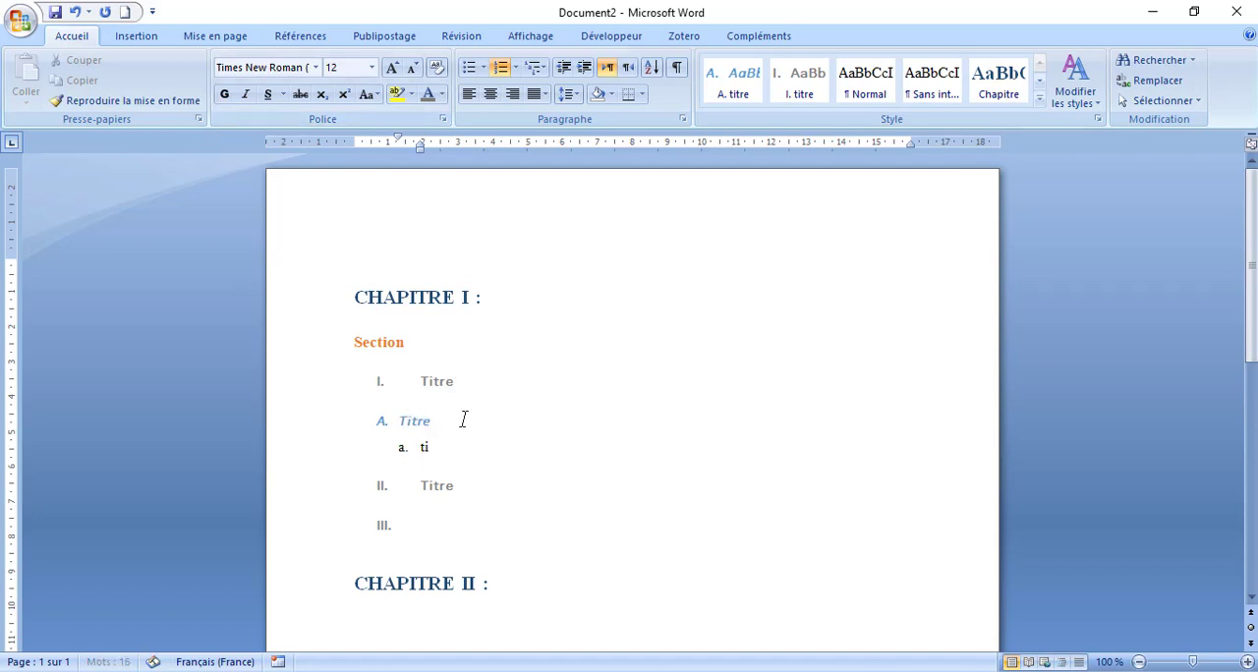
text(titre)
drag(474, 455, 378, 458)
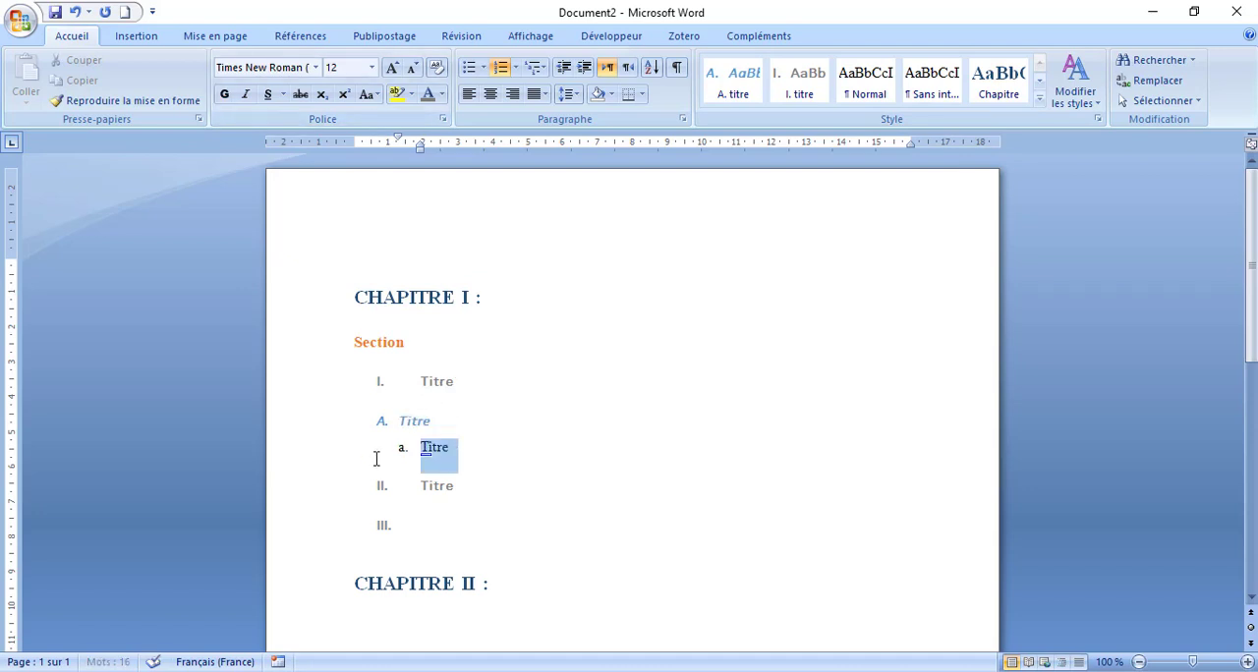
key(ctrl+g)
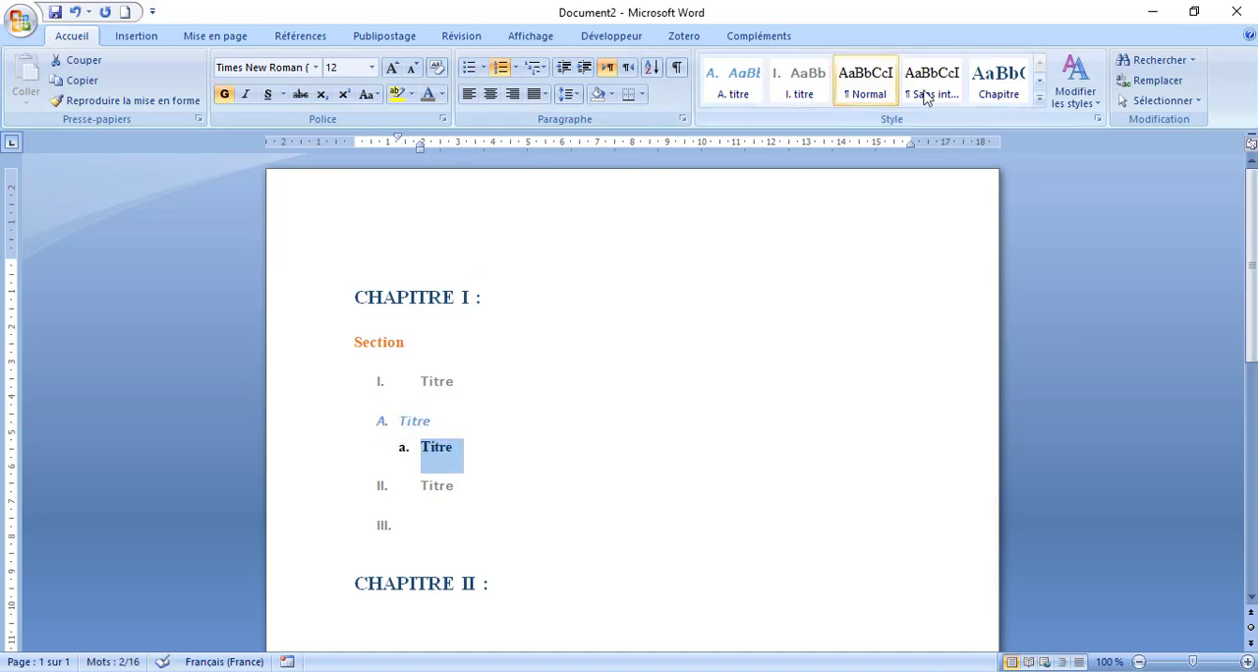
click(1039, 99)
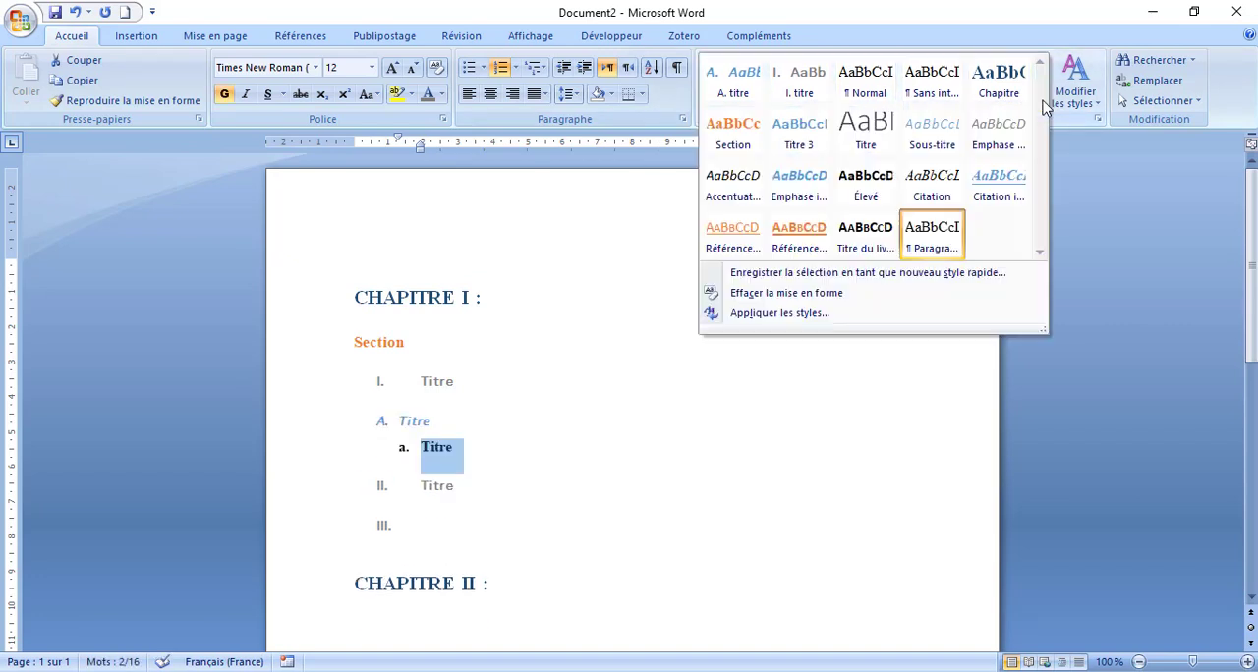
click(879, 287)
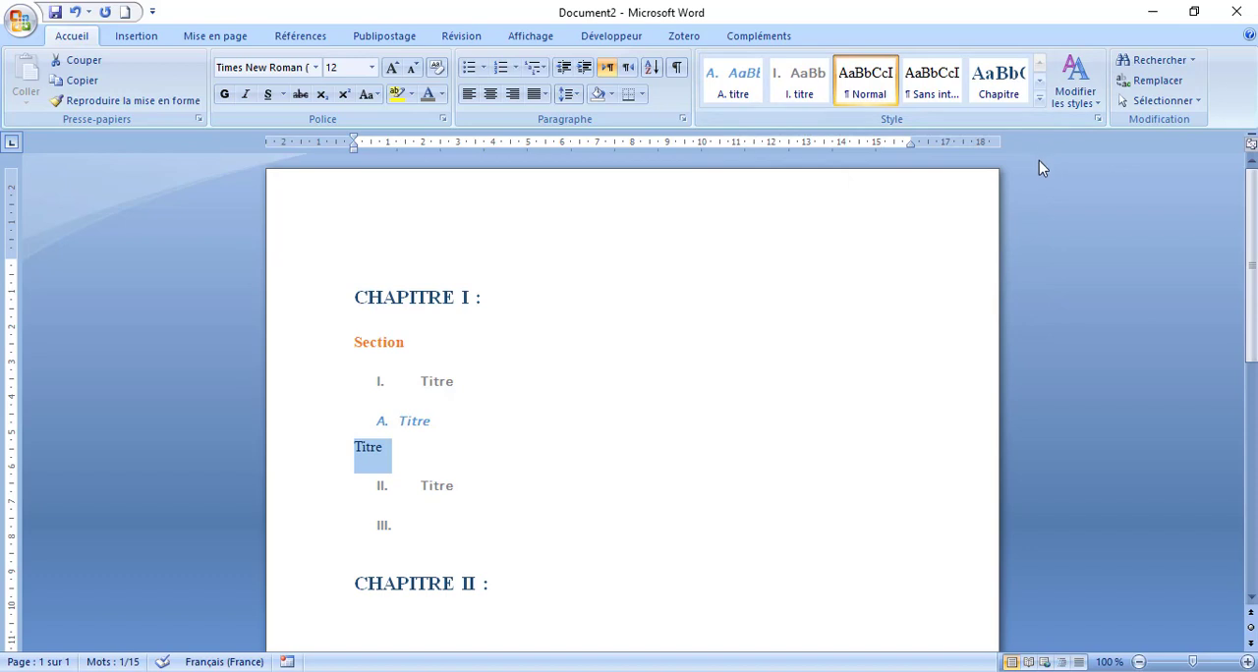
key(ctrl+z)
- Save the "a. Titre" line's formatting as a new quick style named "a. titre", based on Titre 5
click(1039, 98)
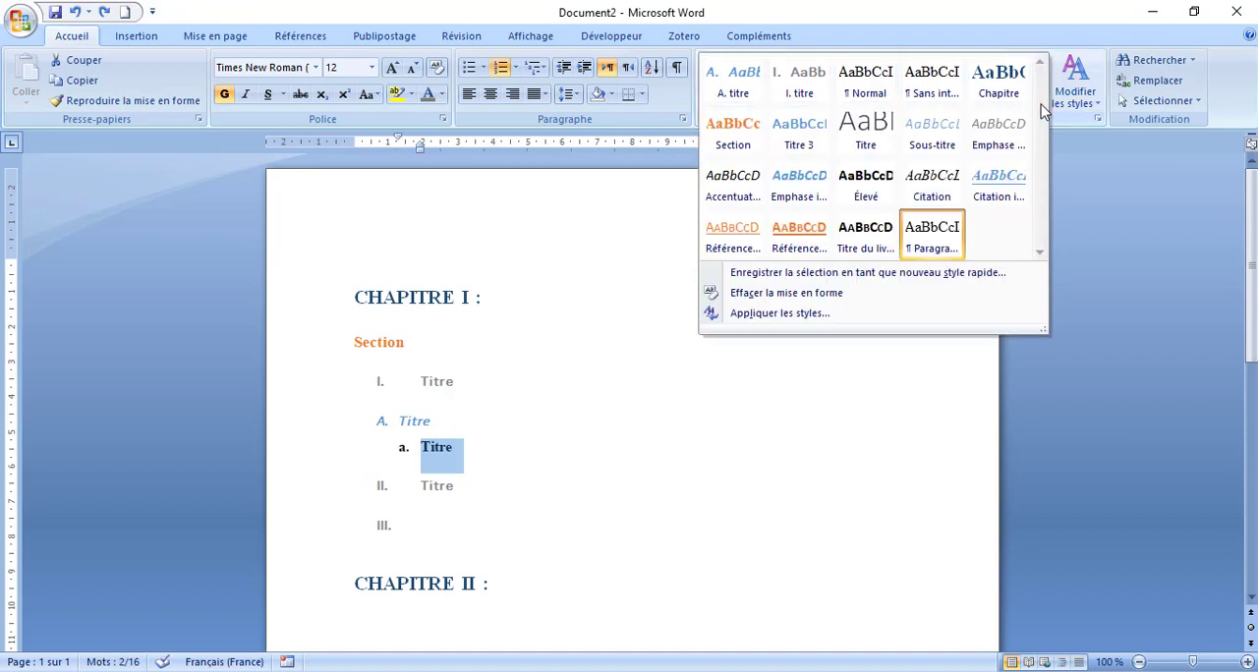
click(851, 280)
click(581, 291)
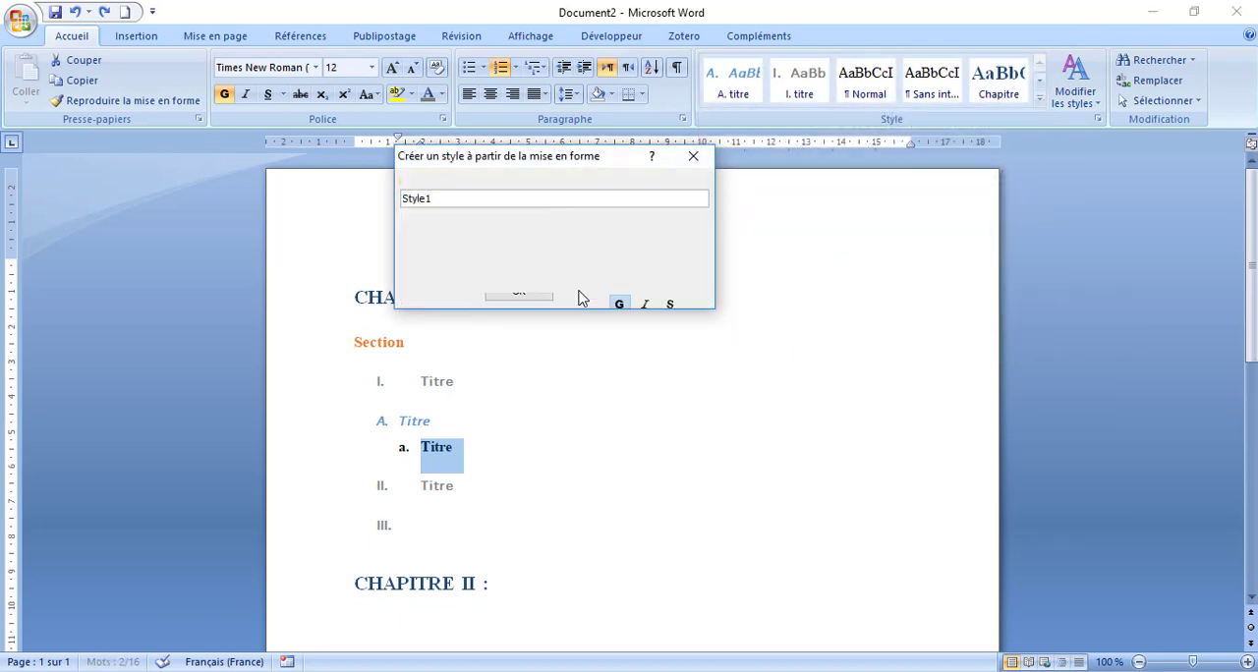
drag(589, 202, 539, 216)
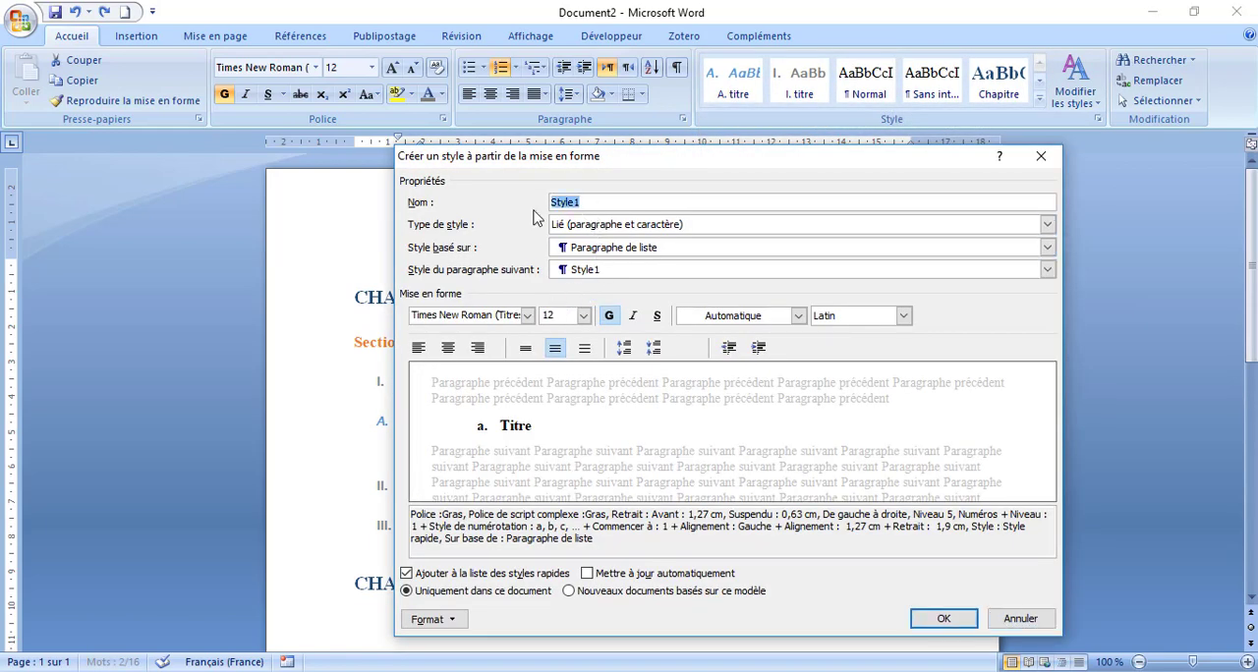
key(BackSpace)
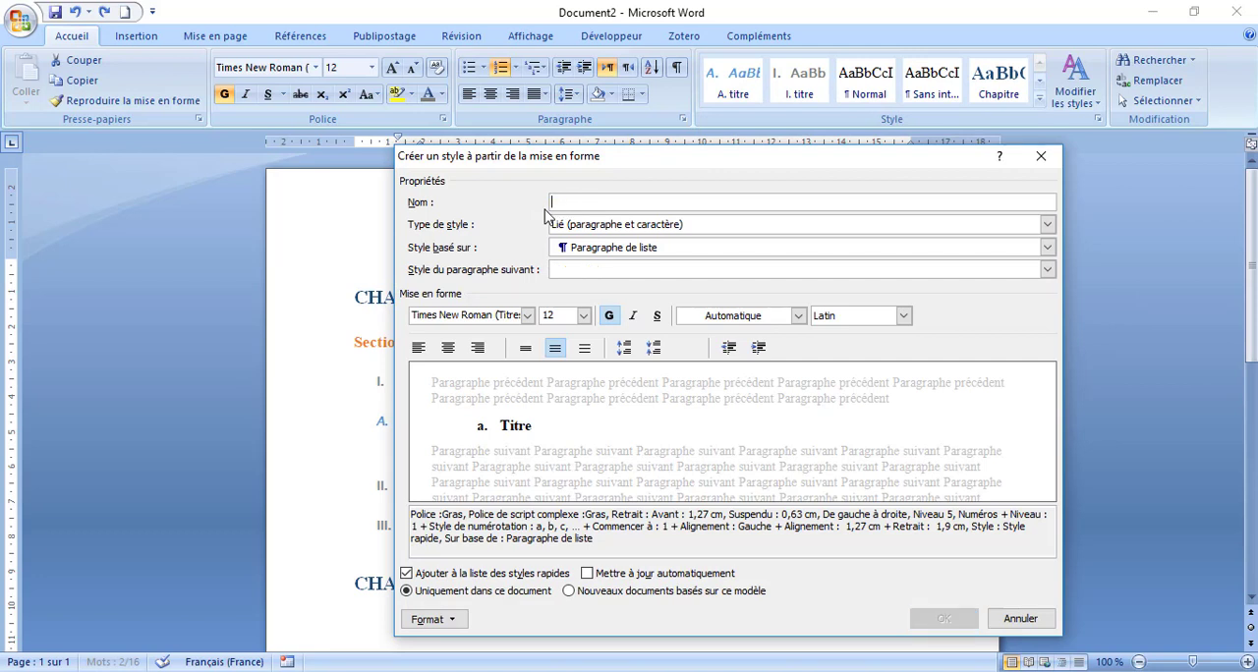
text(a. titre)
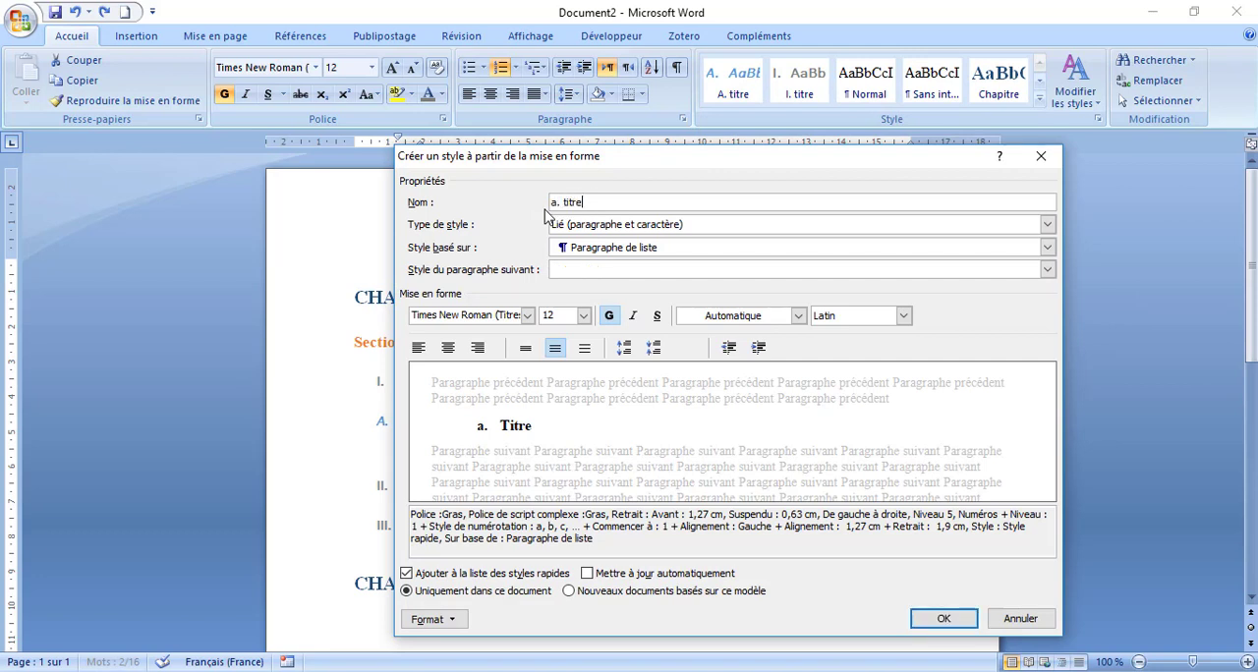
click(648, 248)
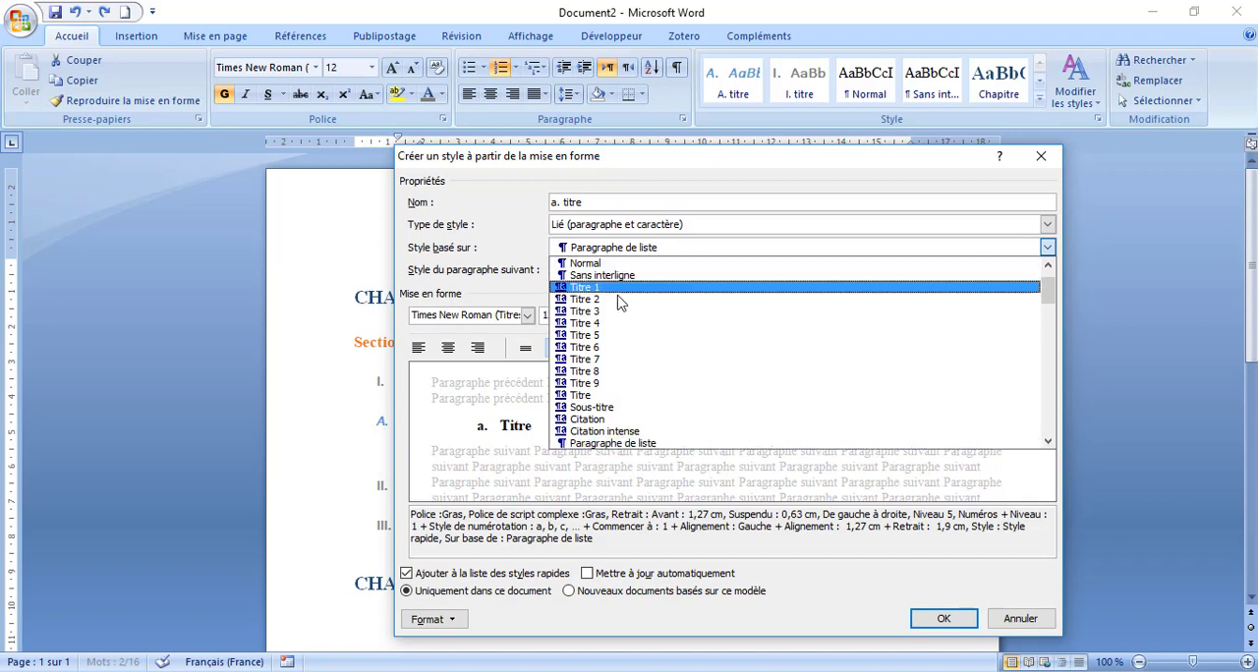
click(607, 335)
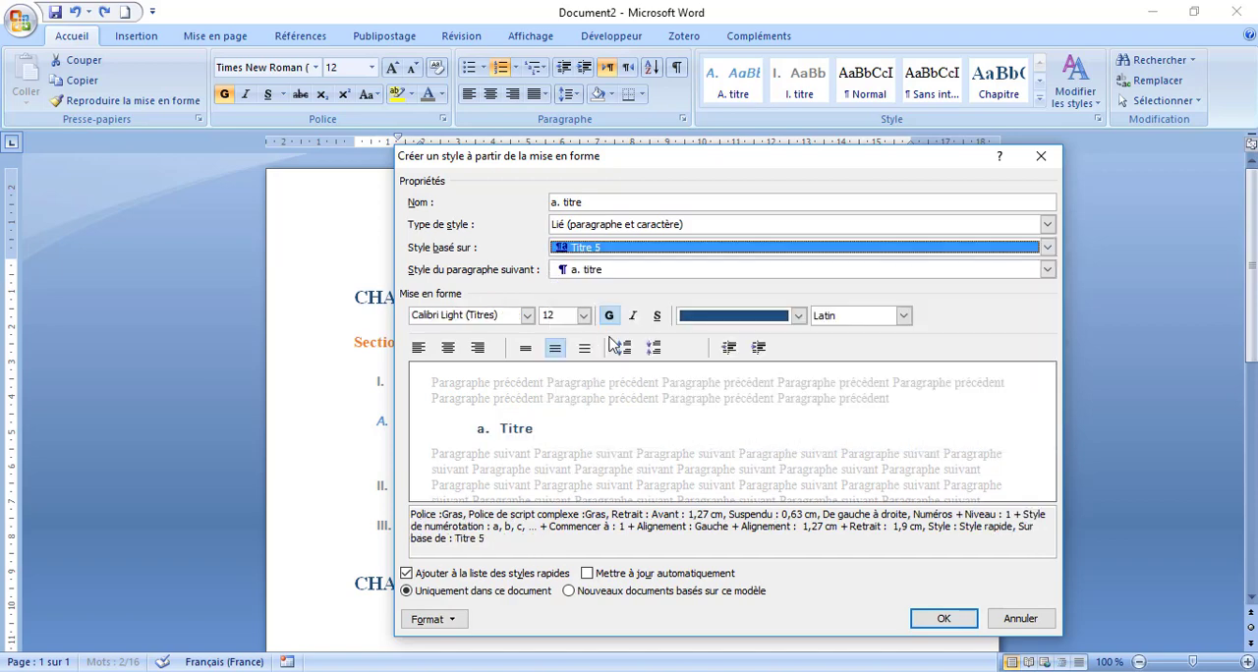
click(943, 619)
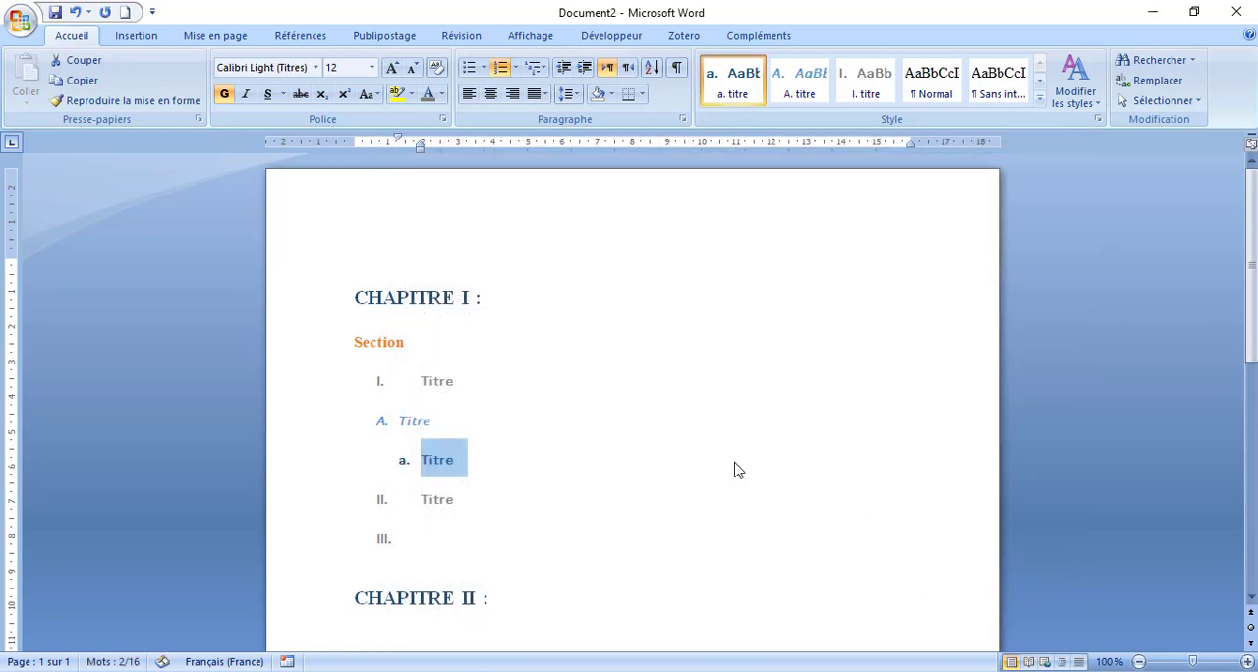
- Remove the number from the empty "III." line and apply the Chapitre style to that line
click(445, 471)
click(478, 517)
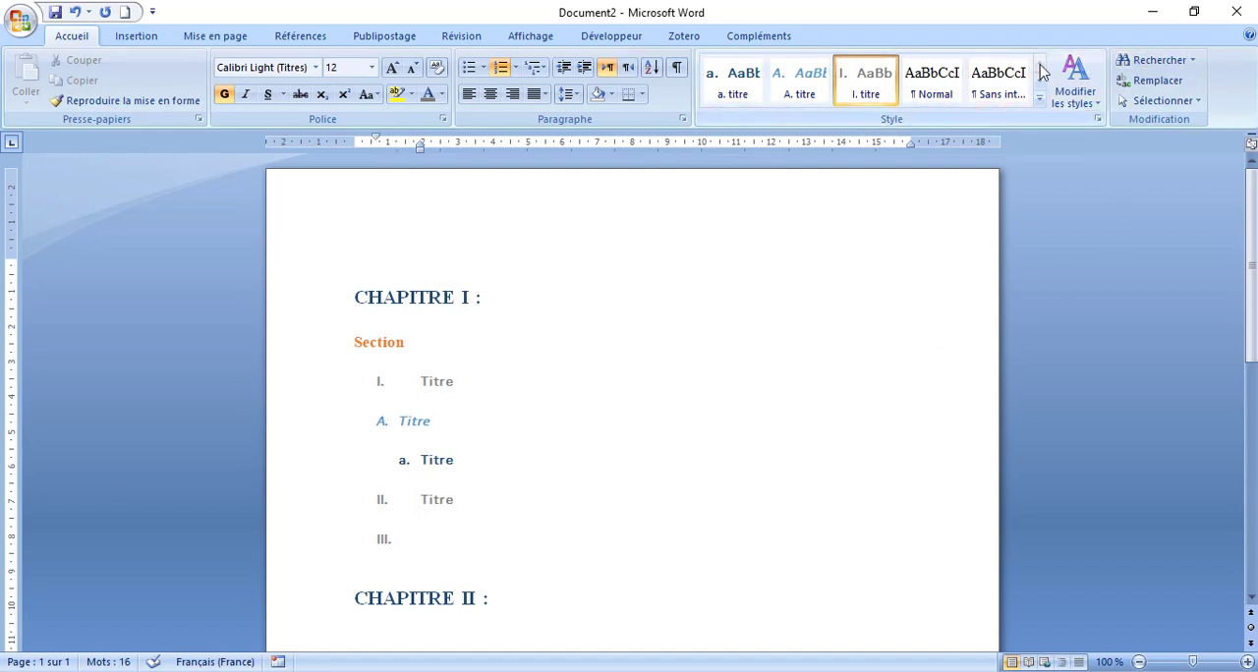
click(1039, 99)
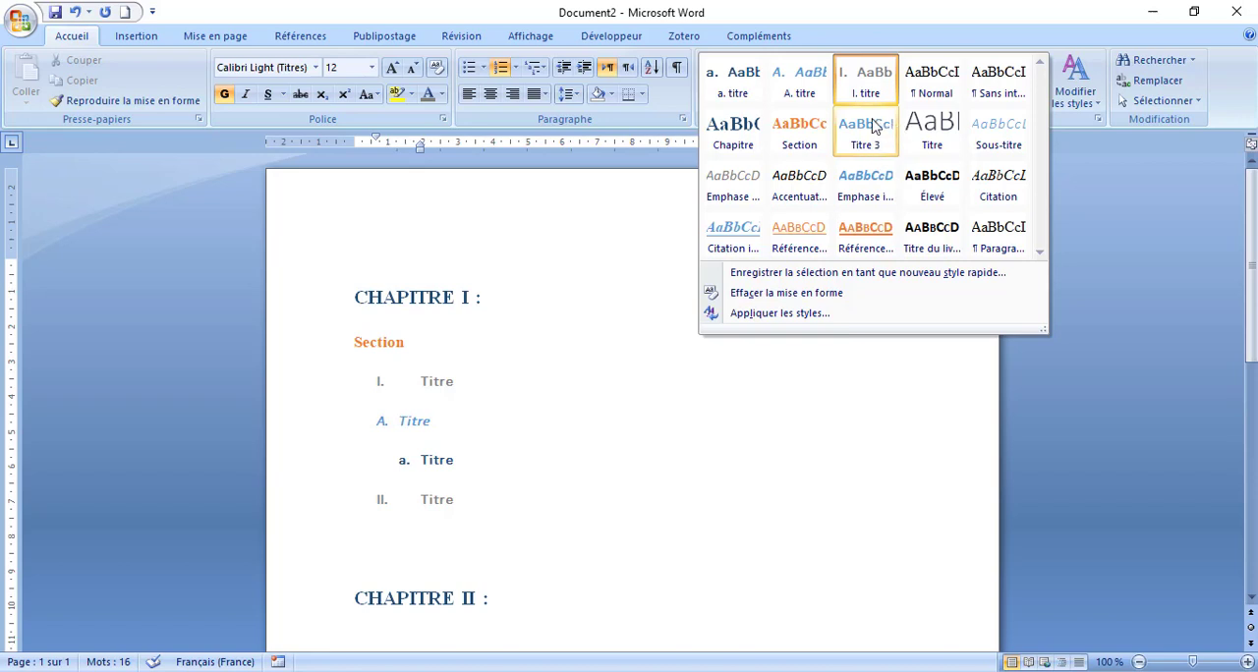
click(735, 132)
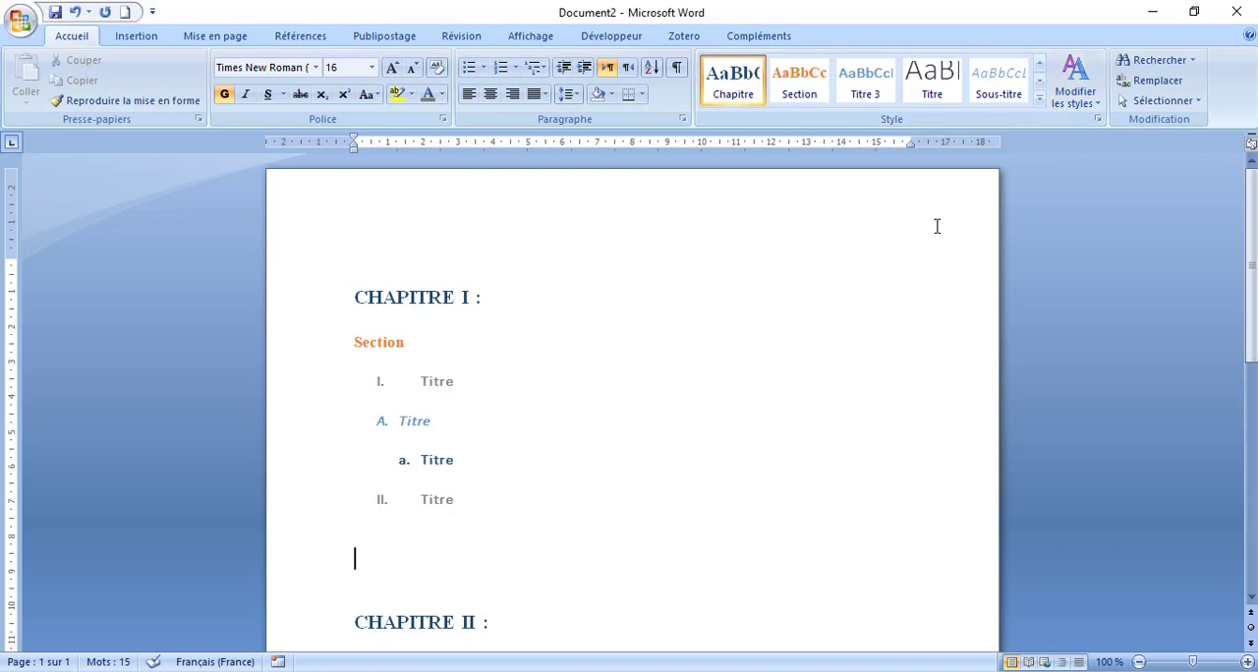
click(1040, 102)
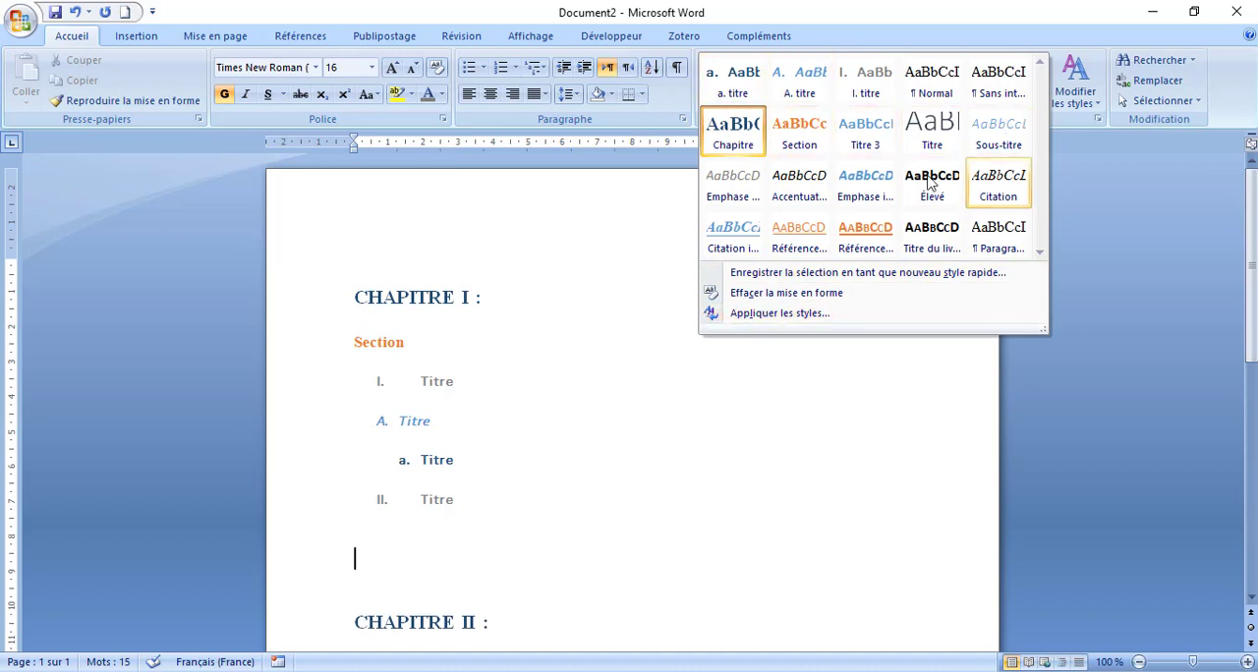
click(828, 431)
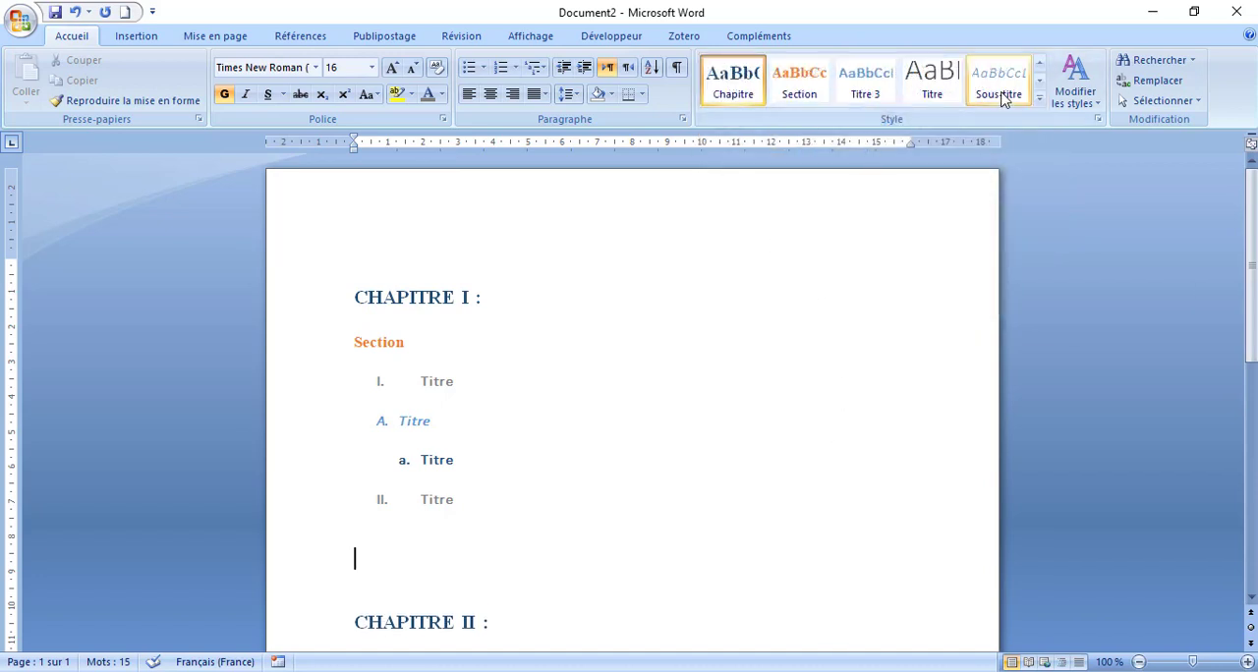
click(1040, 63)
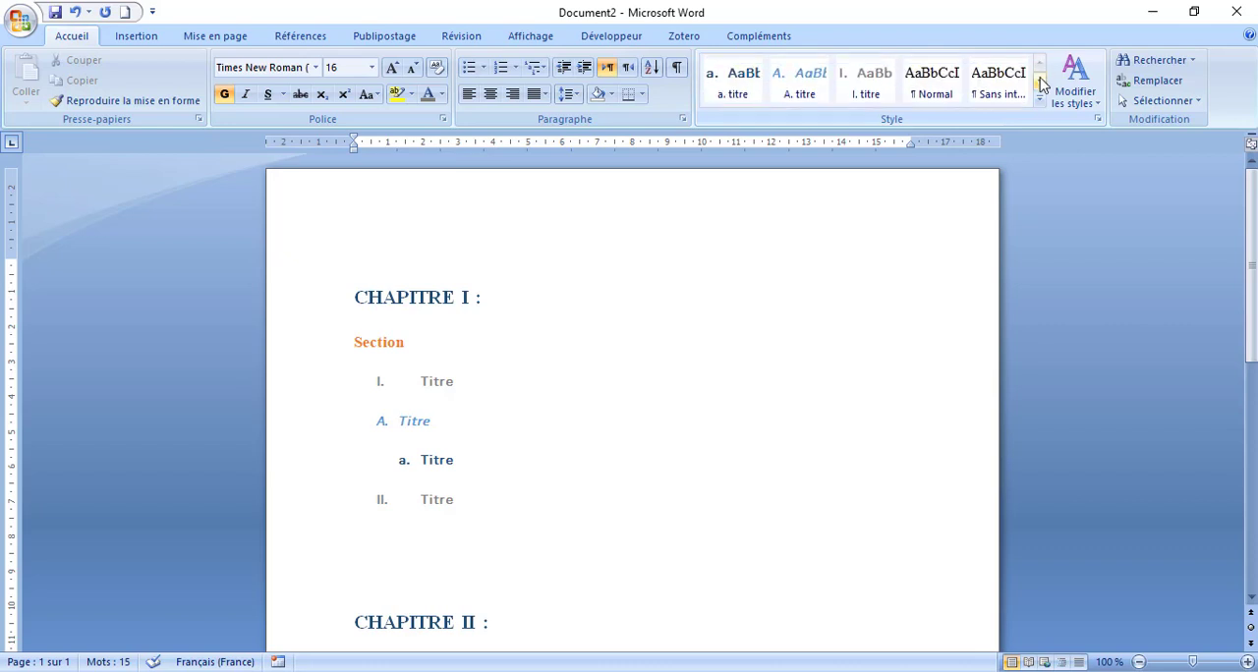
click(1040, 81)
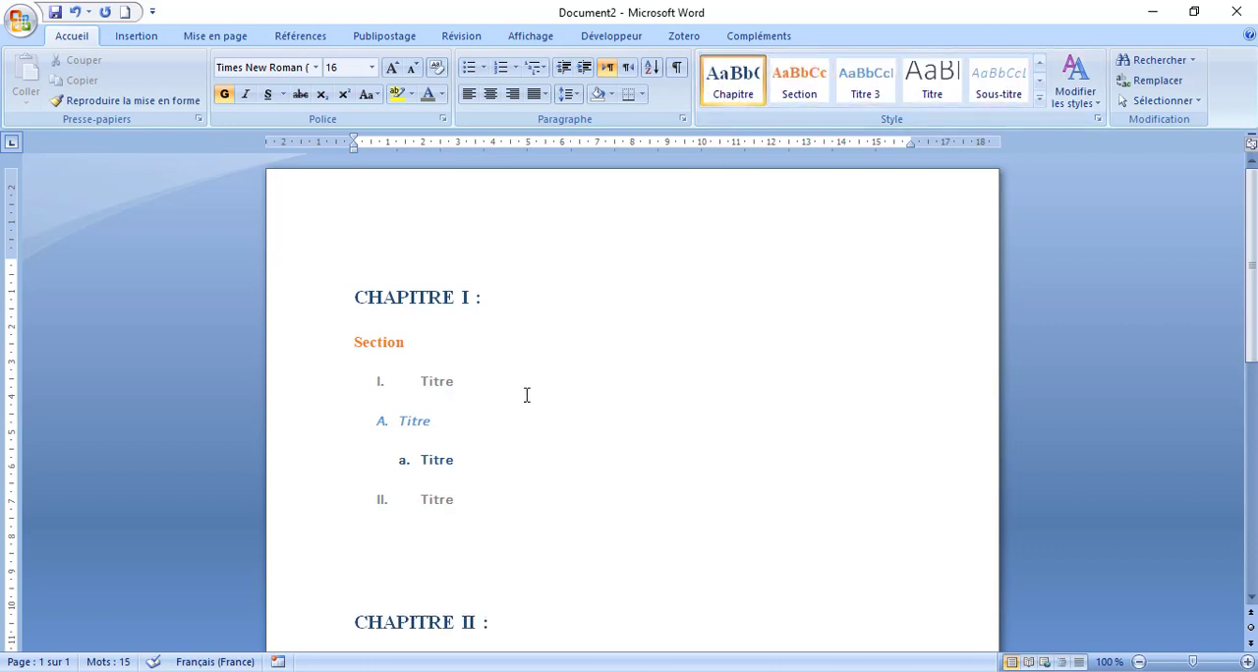
- Delete the empty line between the "II. Titre" line and the "CHAPITRE II :" heading
scroll(472, 523, down, 2)
click(422, 493)
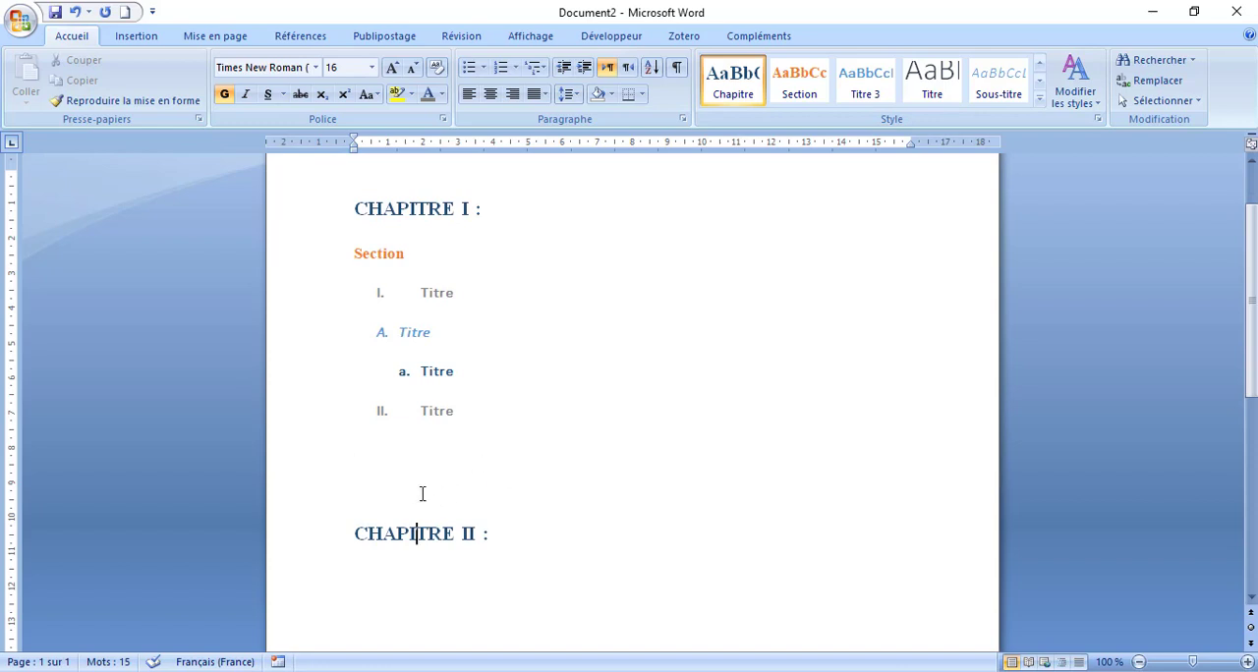
key(BackSpace)
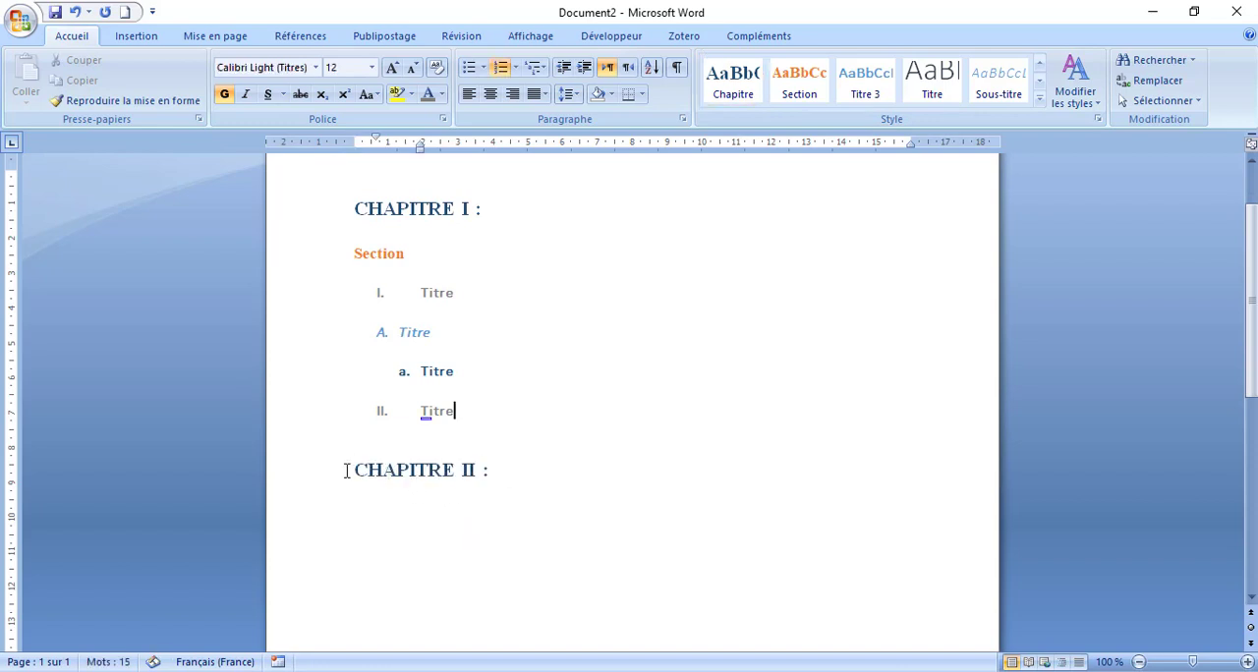
- Add the line "Section 1 :" below the "CHAPITRE II :" heading and apply the Section style to it
click(366, 471)
drag(473, 523, 466, 429)
click(421, 525)
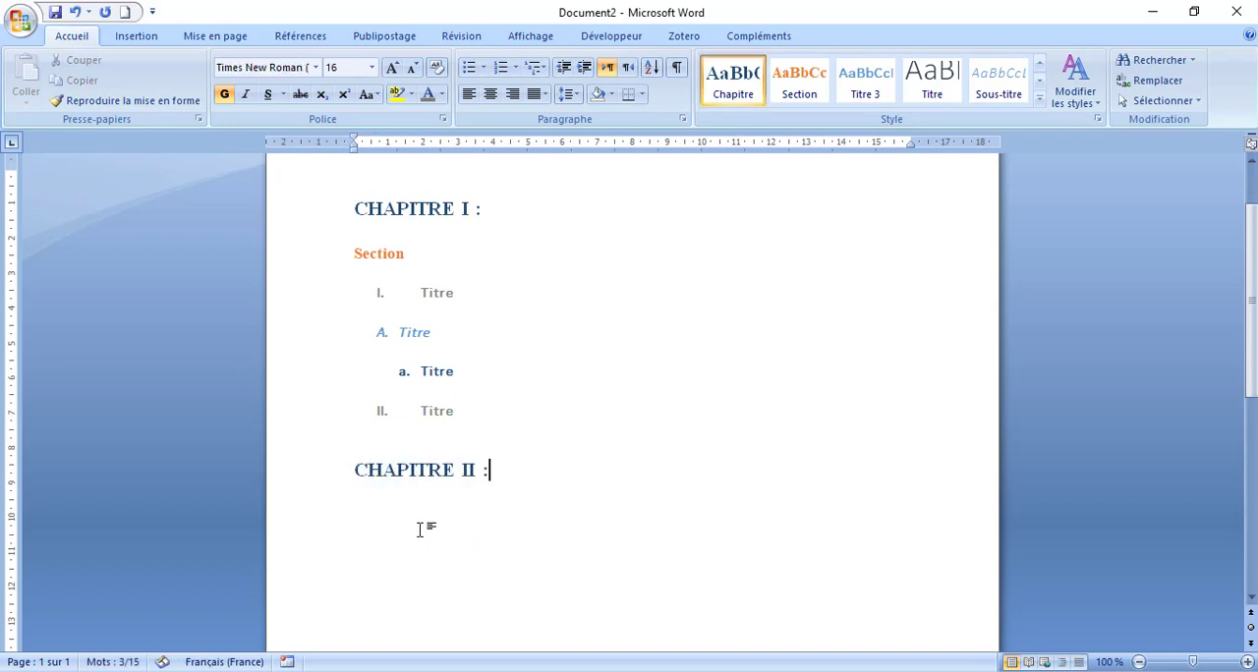
click(546, 484)
key(Return)
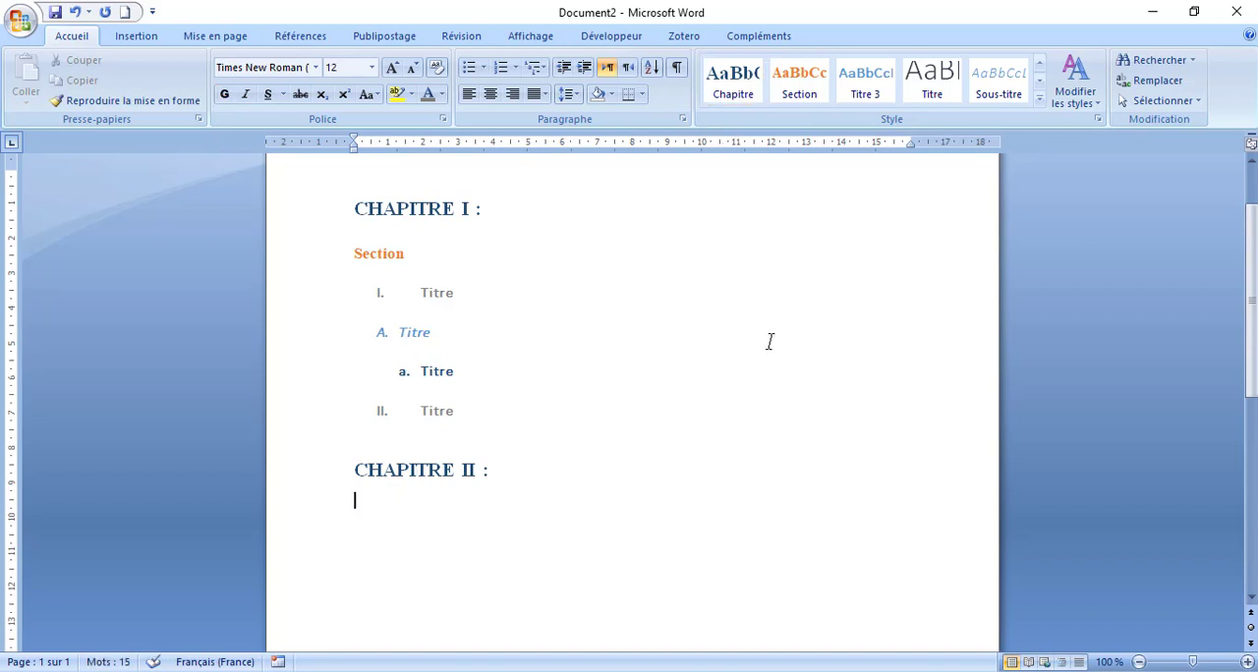
text(section 1 :)
triple_click(451, 503)
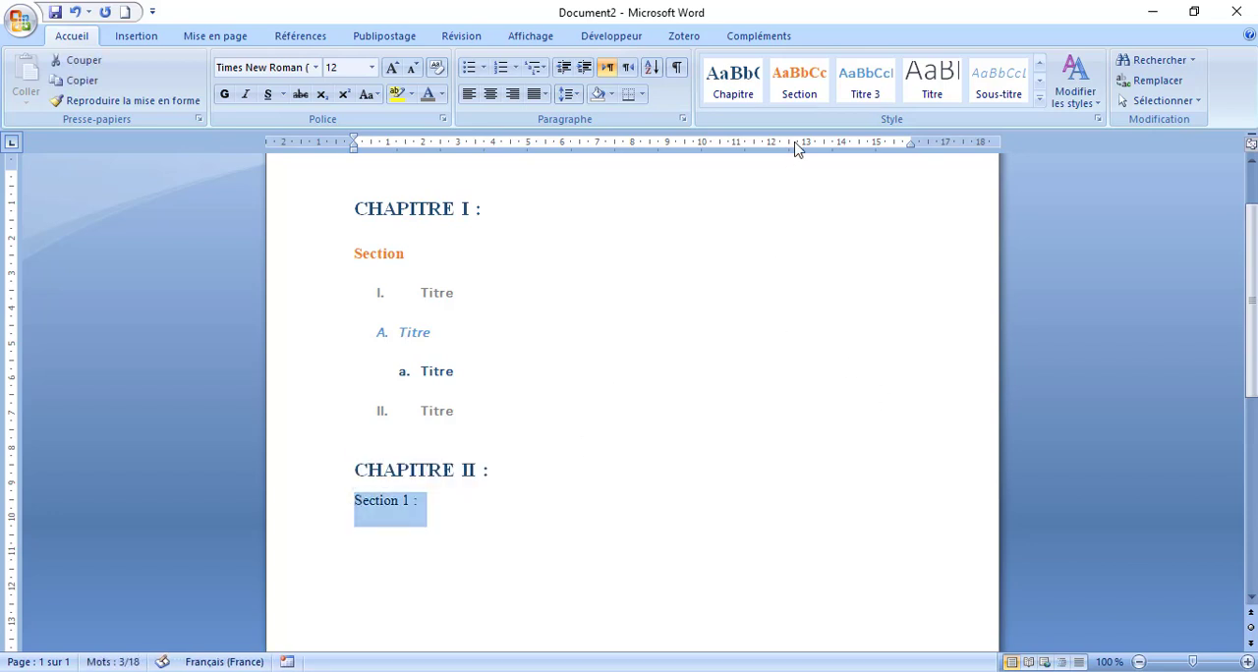
click(799, 84)
key(End)
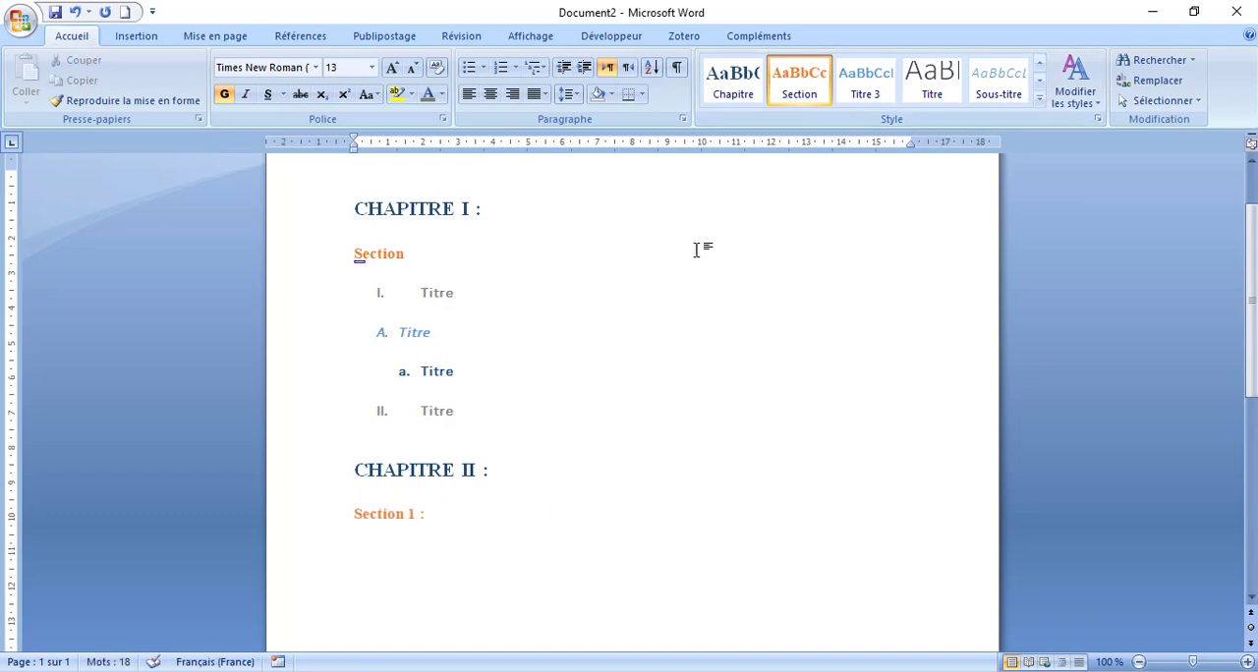
- Add a line numbered "I." with the text "Titre 1" below the "Section 1 :" heading
drag(430, 513, 366, 511)
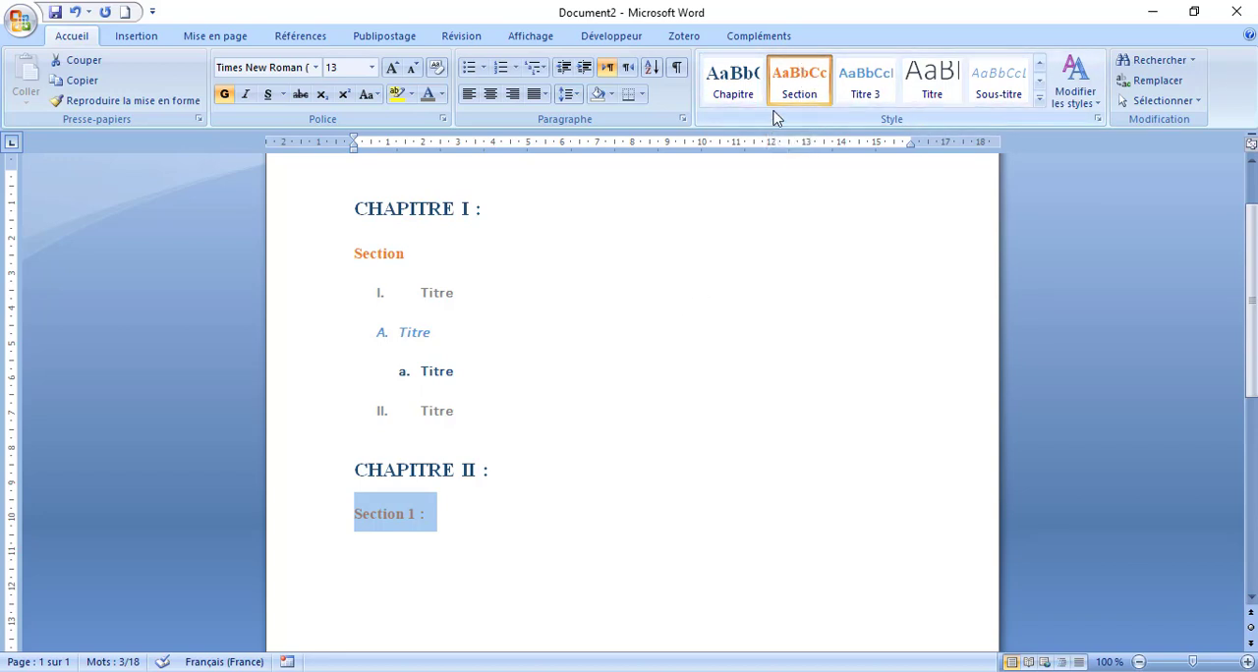
click(426, 557)
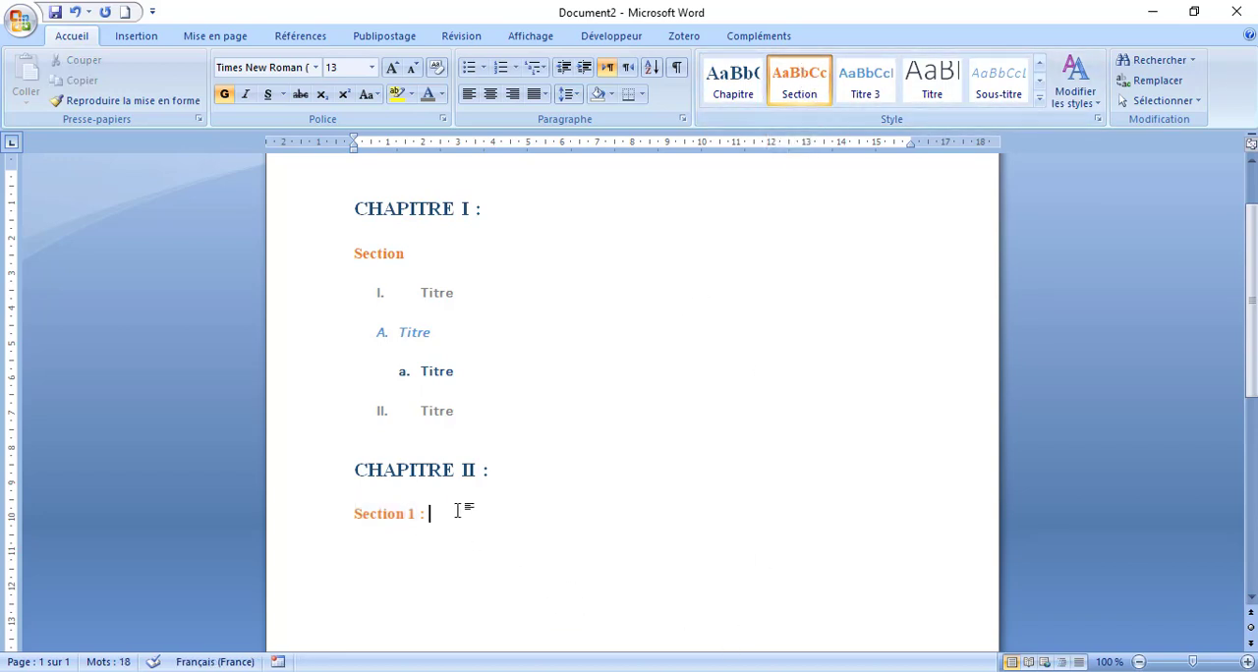
key(Return)
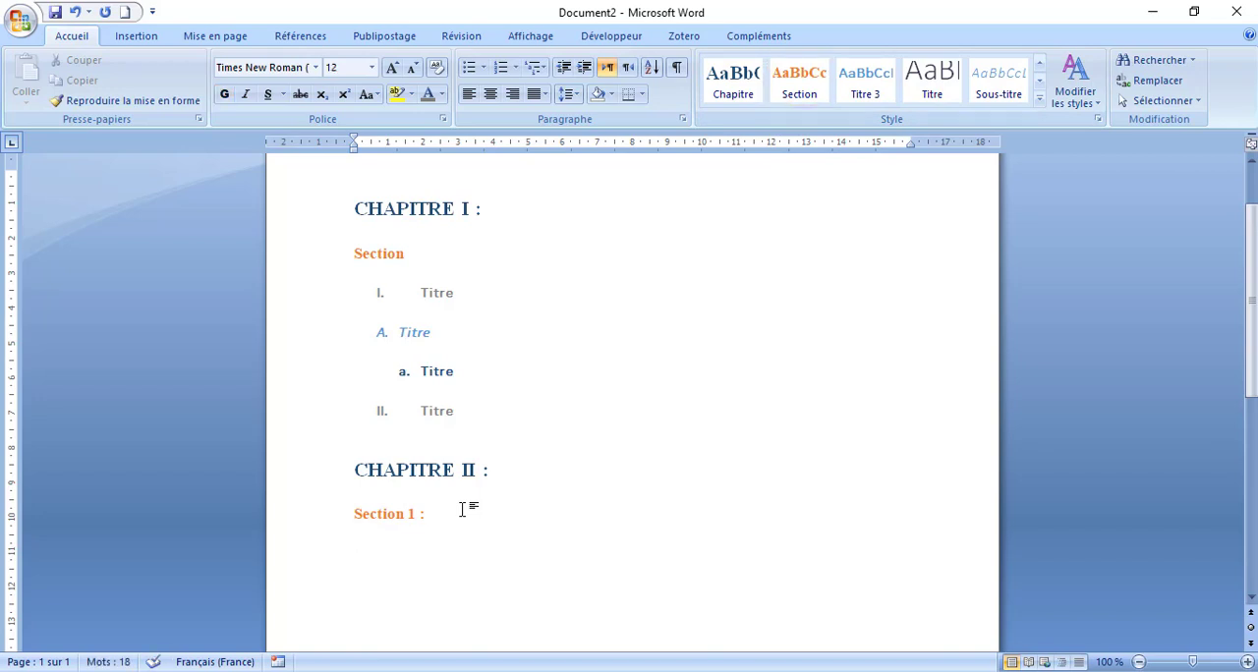
text(I.)
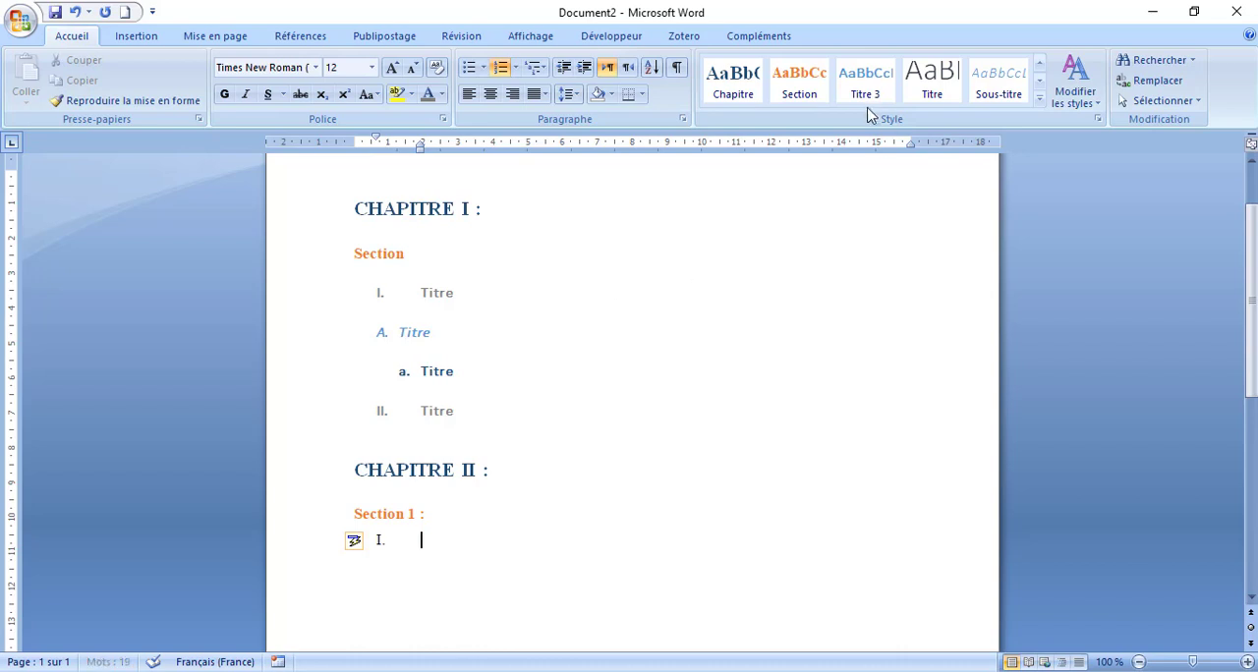
click(1038, 63)
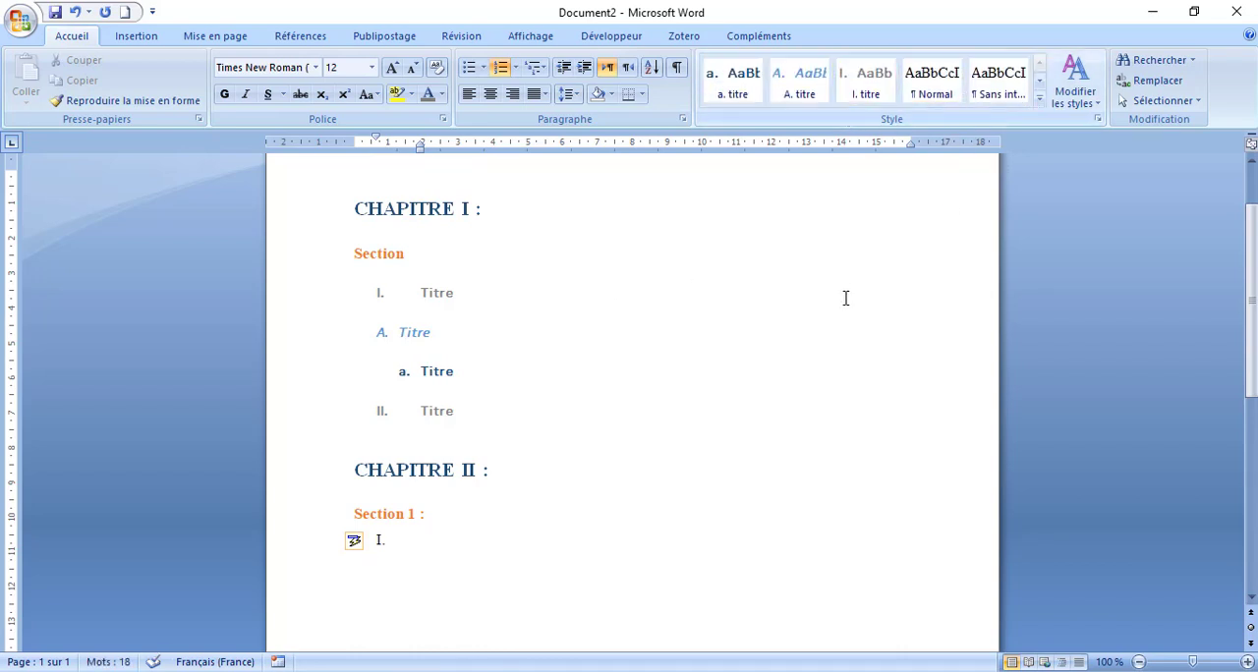
text(t)
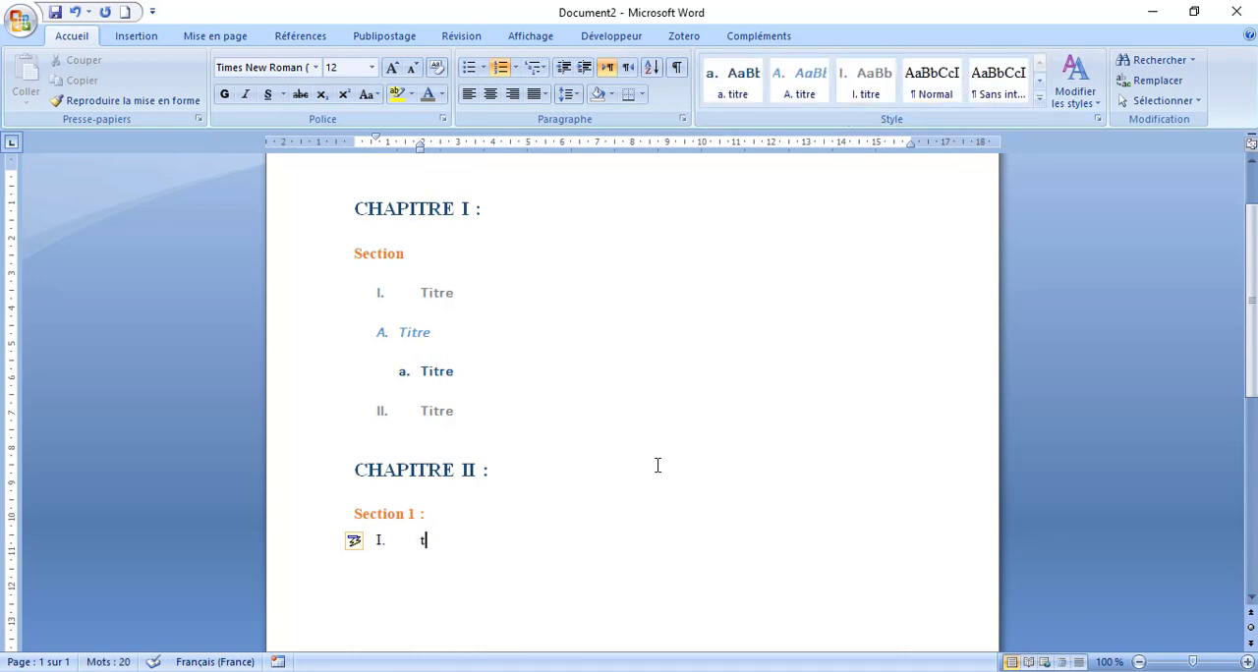
text(itre 1)
- Apply the "I. titre" style to the "Titre 1" line under "Section 1 :"
key(Up)
drag(562, 541, 371, 540)
click(498, 540)
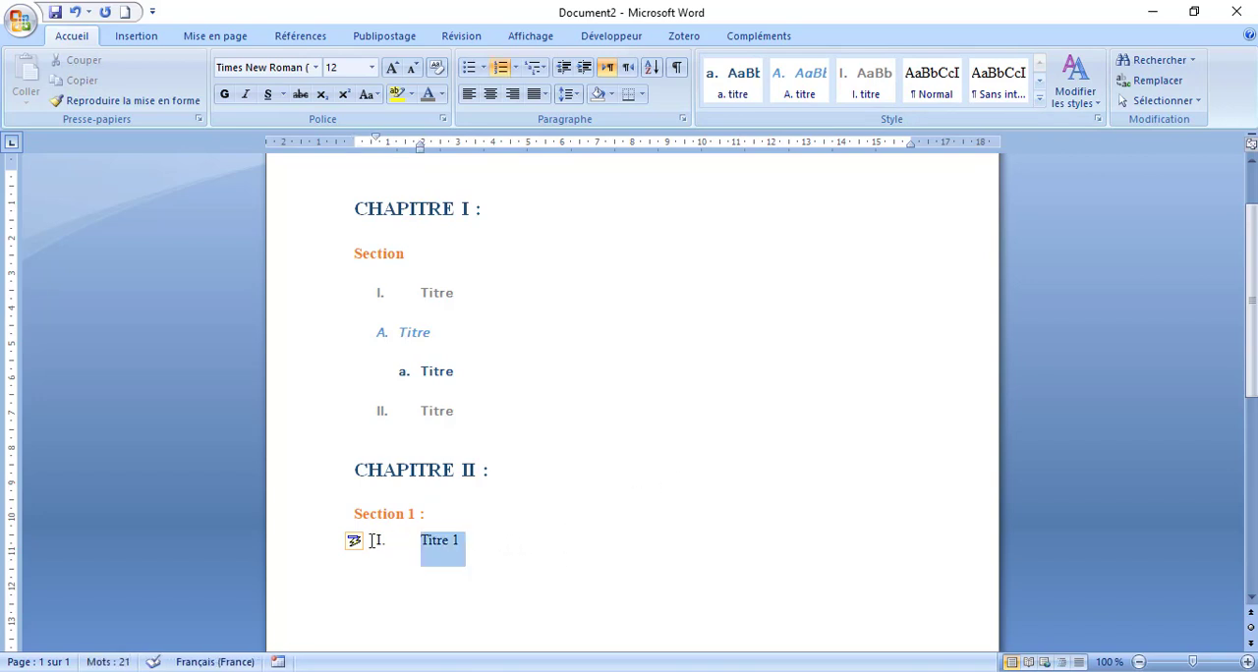
scroll(818, 160, up, 1)
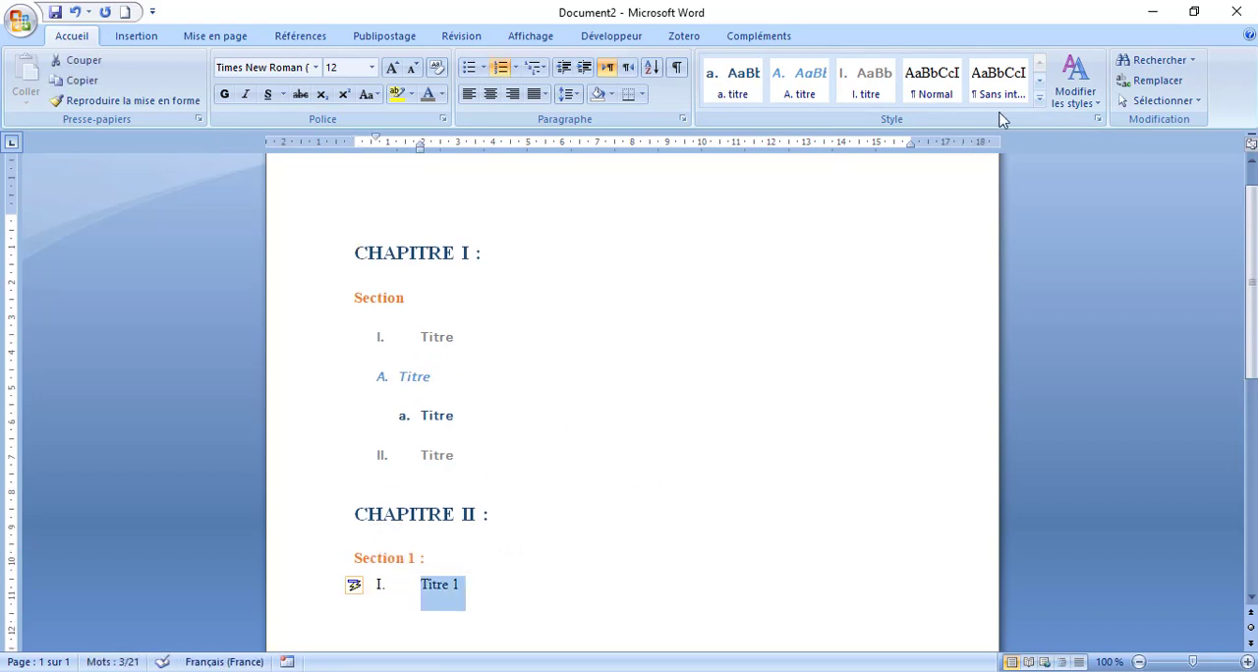
click(851, 95)
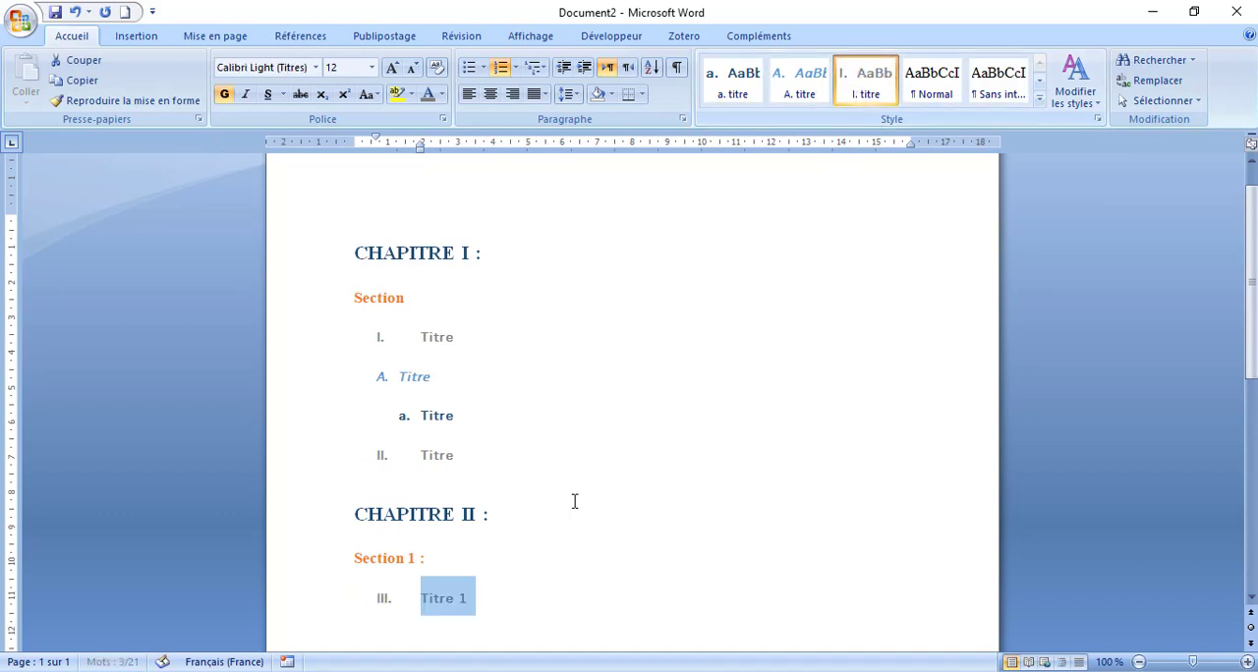
click(462, 592)
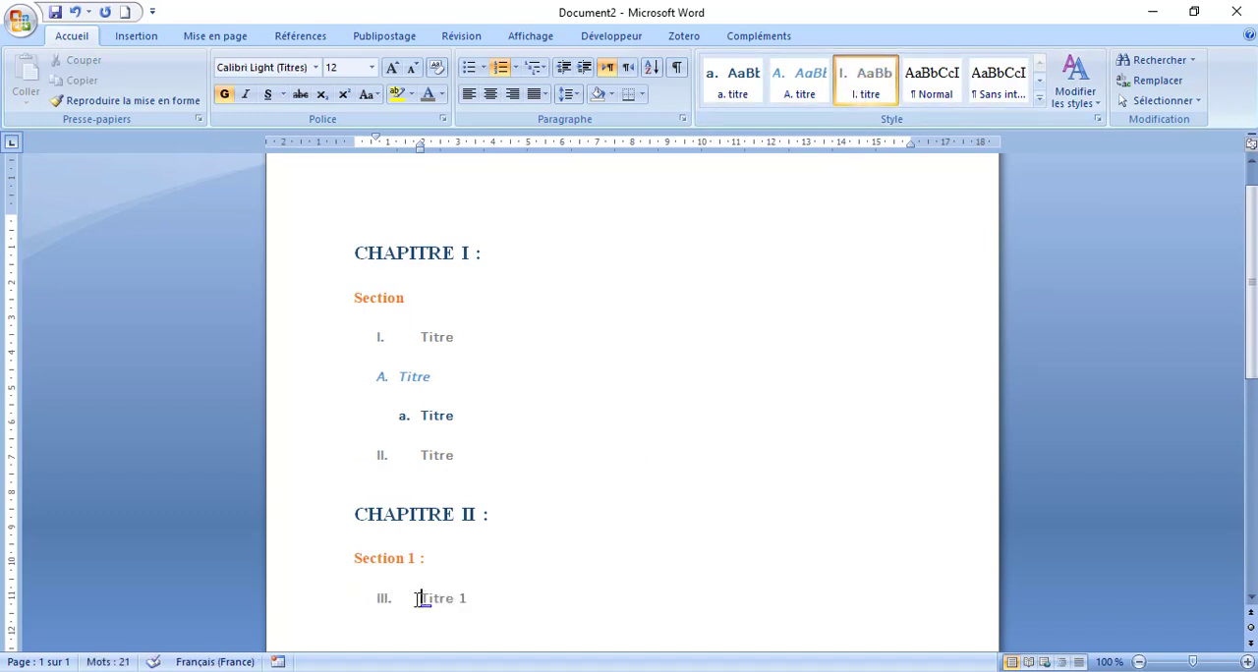
double_click(390, 600)
click(455, 599)
drag(406, 336, 478, 335)
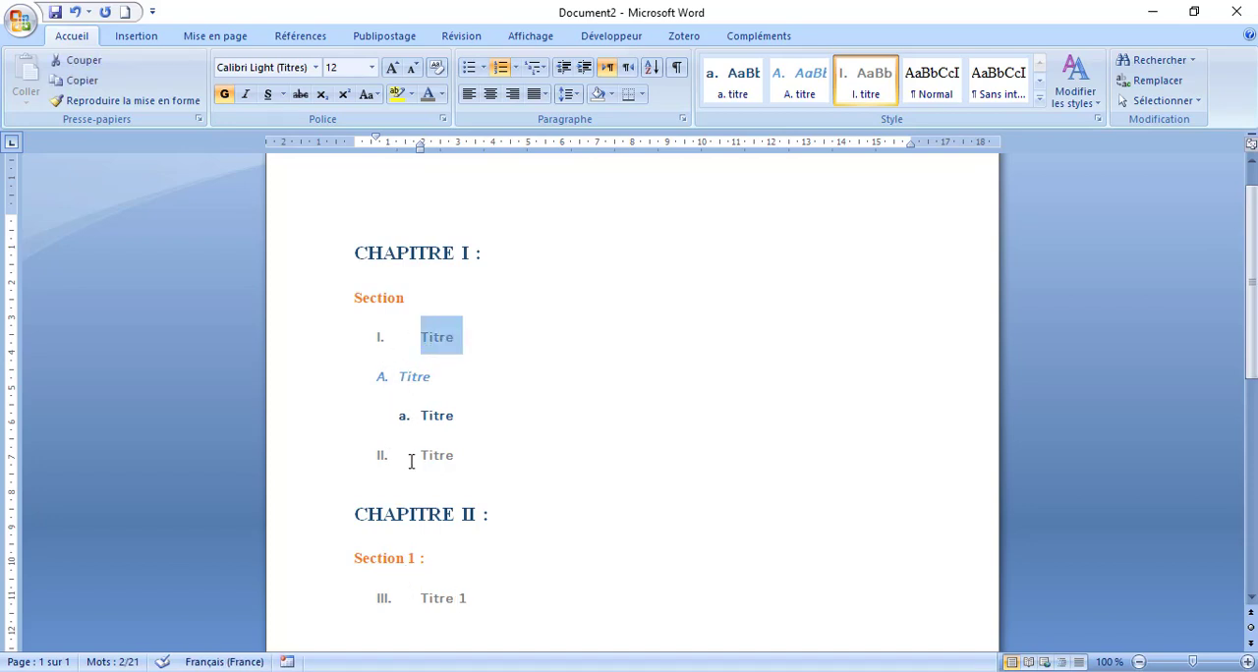
drag(410, 460, 468, 456)
- Remove the numbering from "Titre 1" under "Section 1 :" and update the "I. titre" style to match it
drag(419, 600, 458, 602)
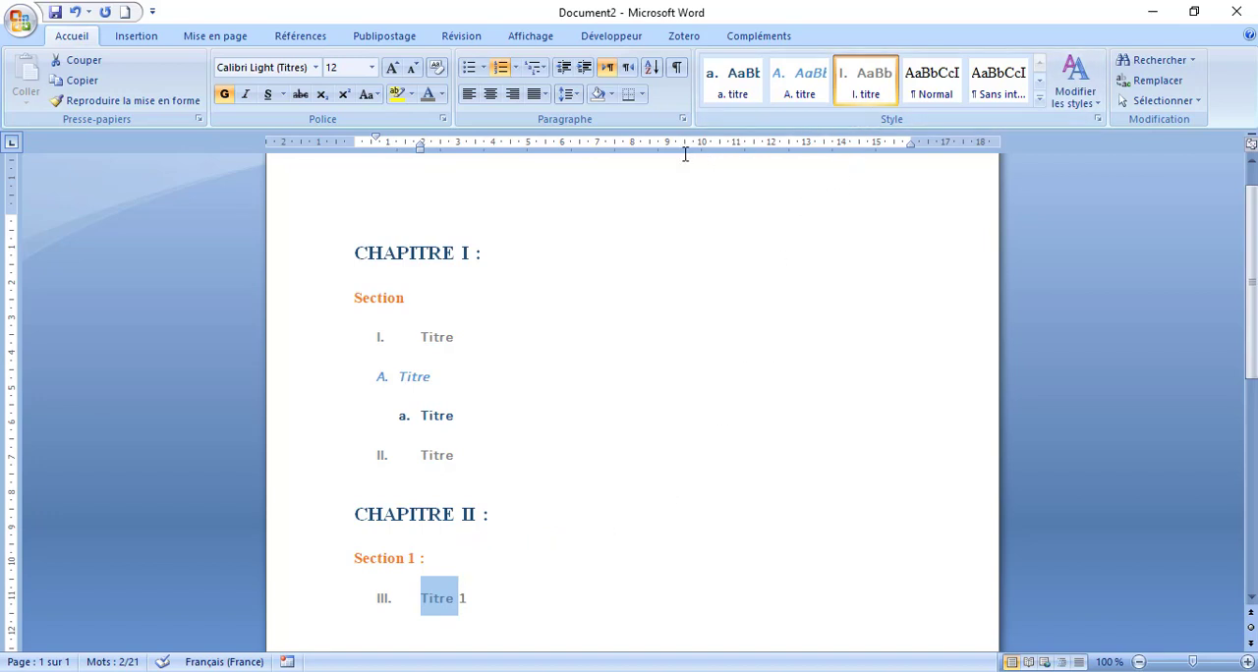
click(500, 67)
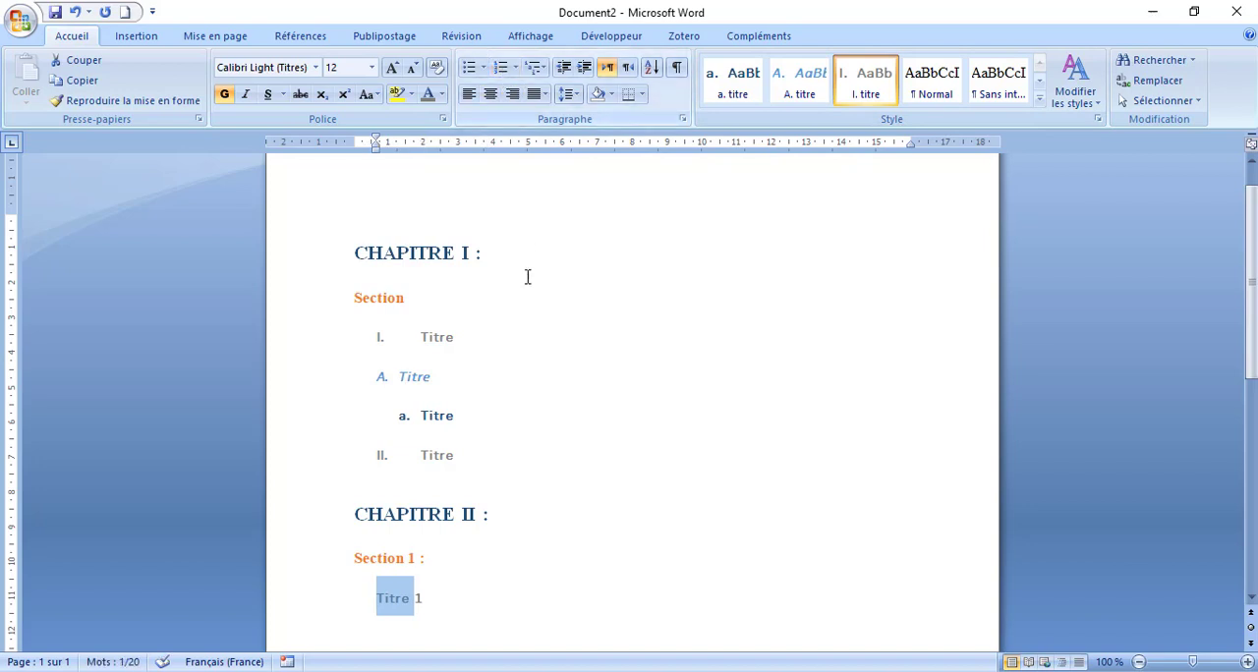
click(516, 67)
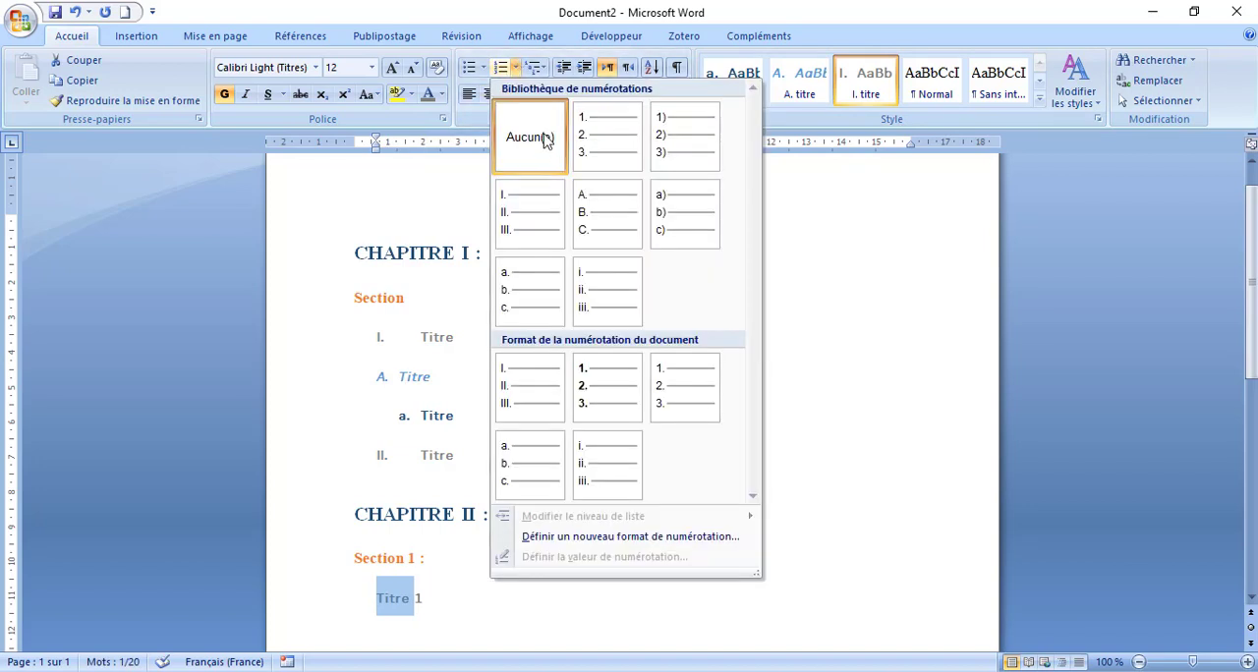
click(404, 609)
click(404, 609)
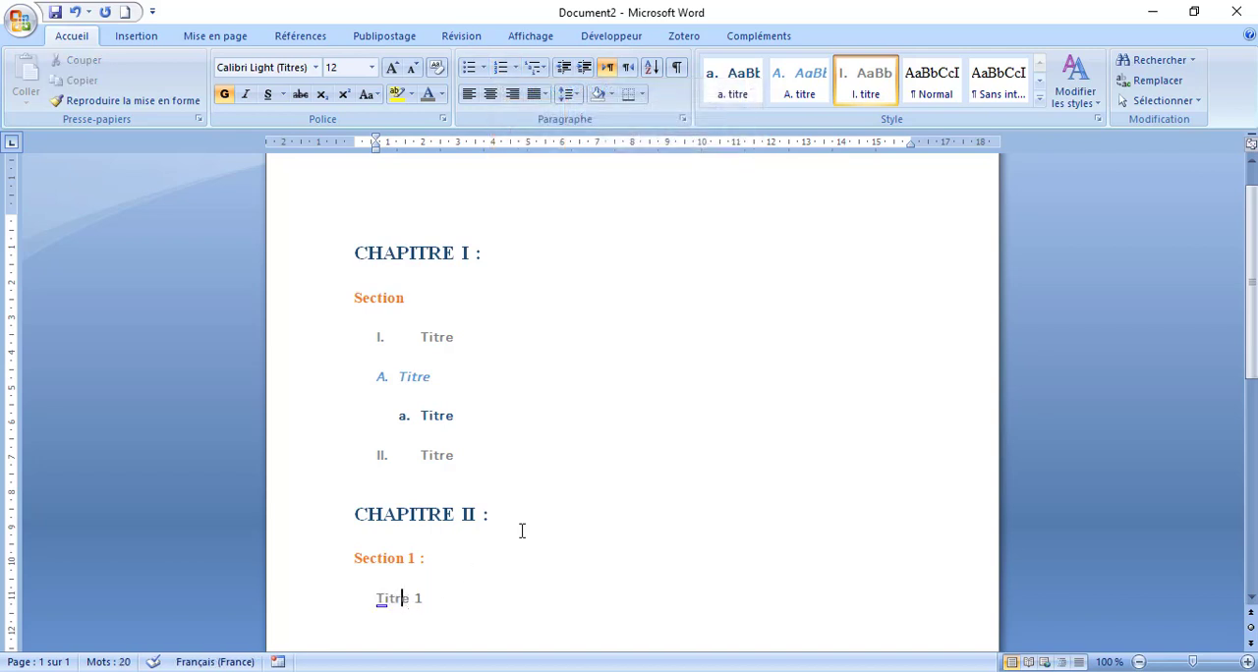
drag(424, 599, 374, 606)
right_click(869, 90)
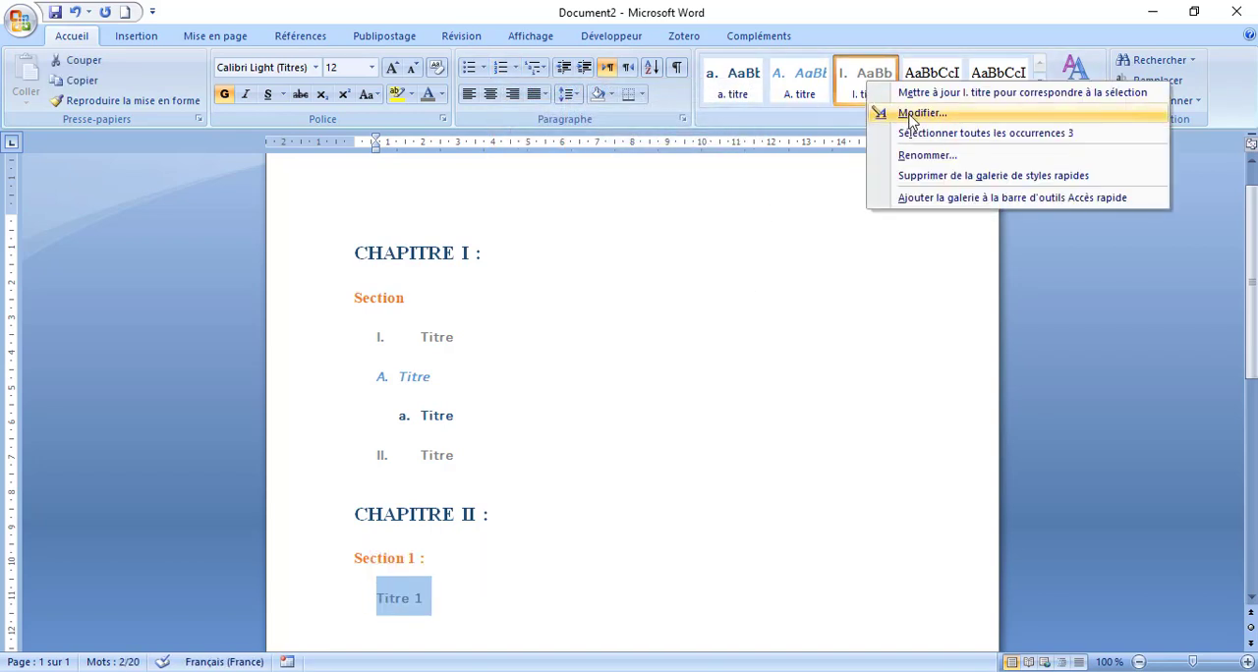
click(918, 95)
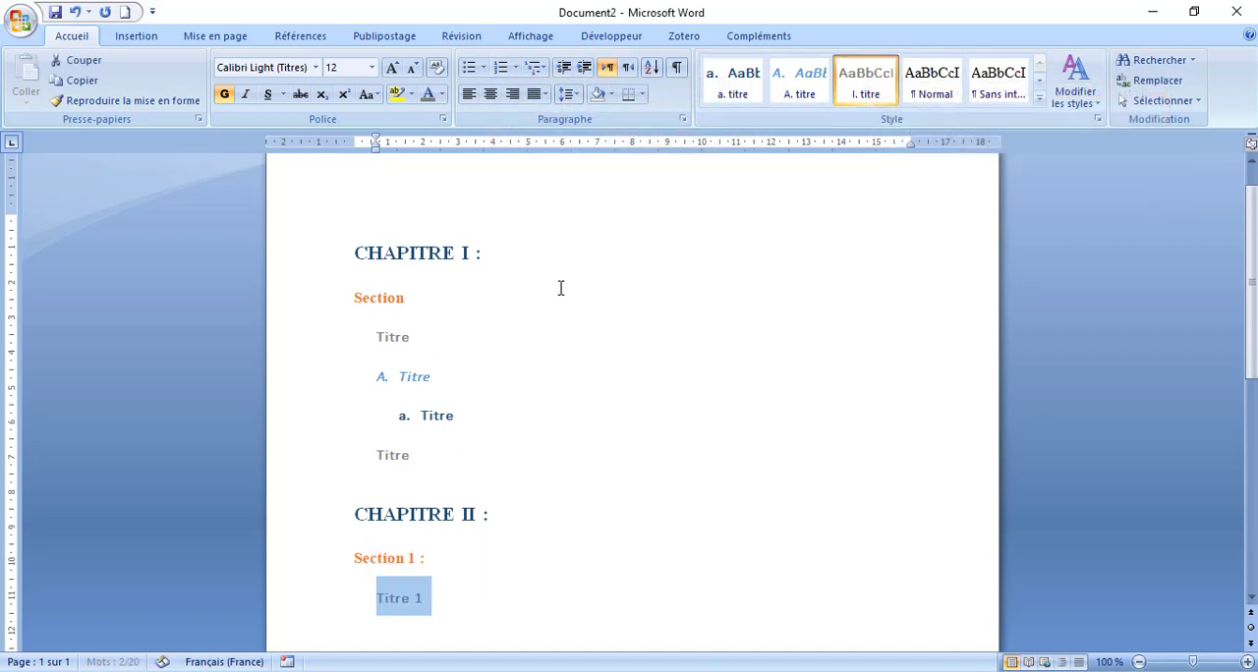
- Number the two grey "Titre" lines of CHAPITRE I as "I." and "II.", and "Titre 1" of CHAPITRE II as "I."
click(385, 336)
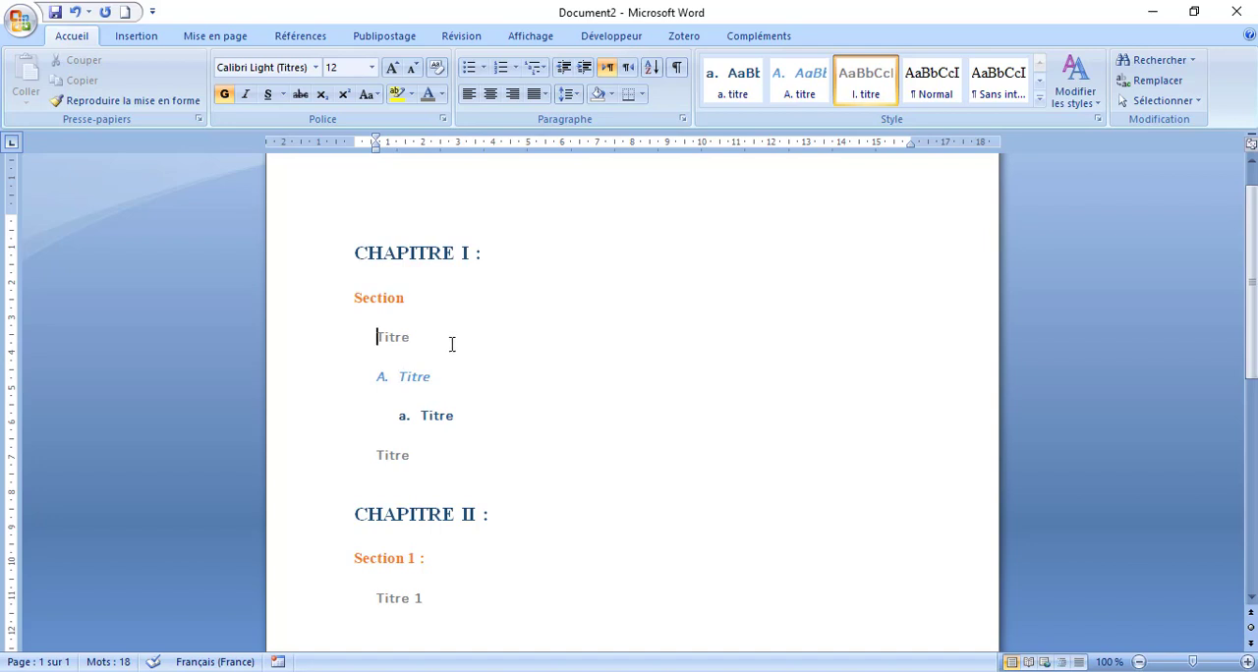
text(I.)
click(378, 454)
text(II.)
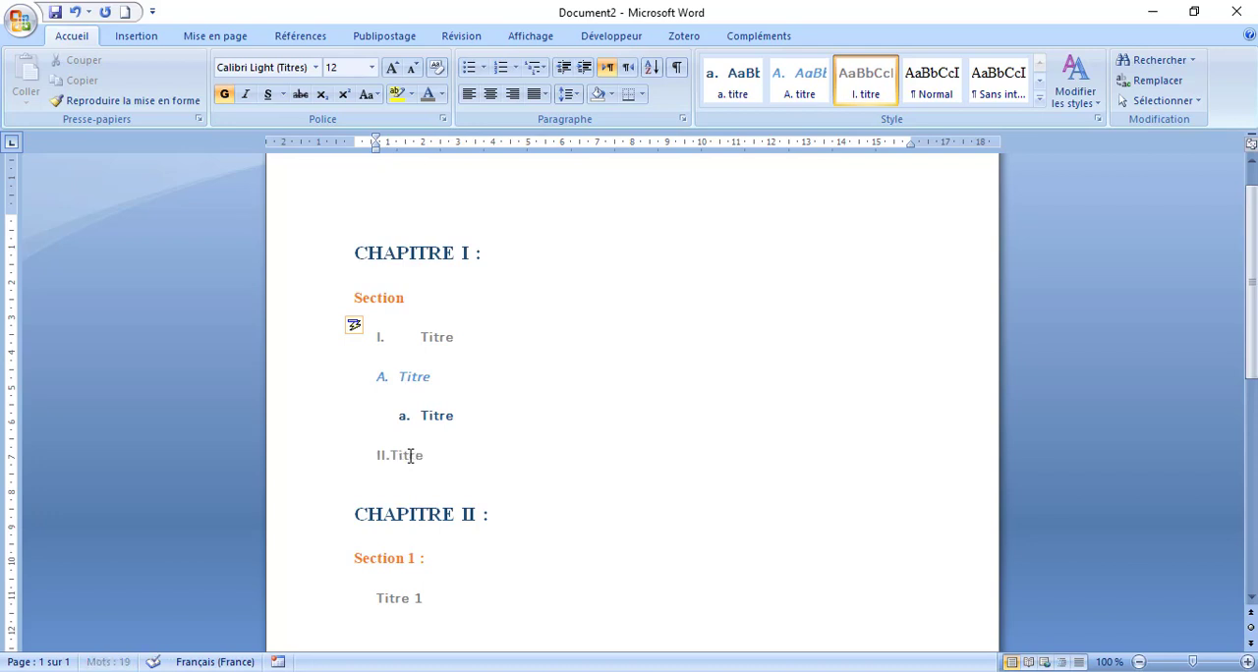
click(372, 600)
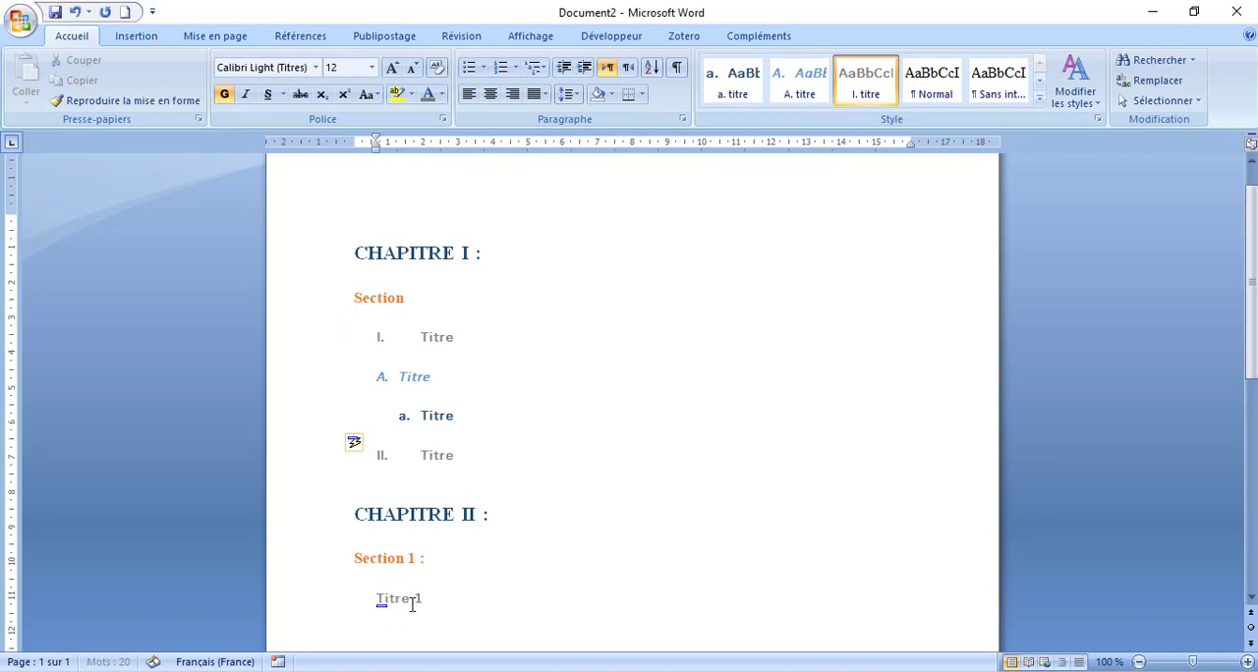
text(I.)
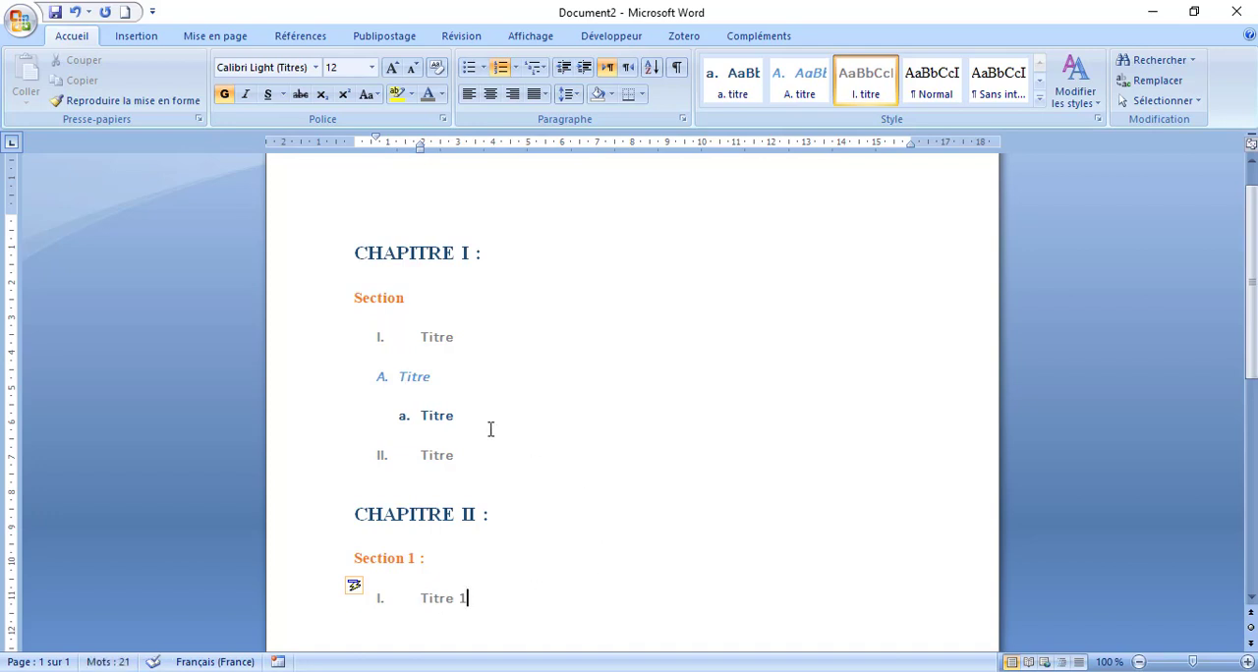
- Remove the numbering from the italic blue "Titre" line, update the "A. titre" style to match, and renumber the line "A."
click(798, 80)
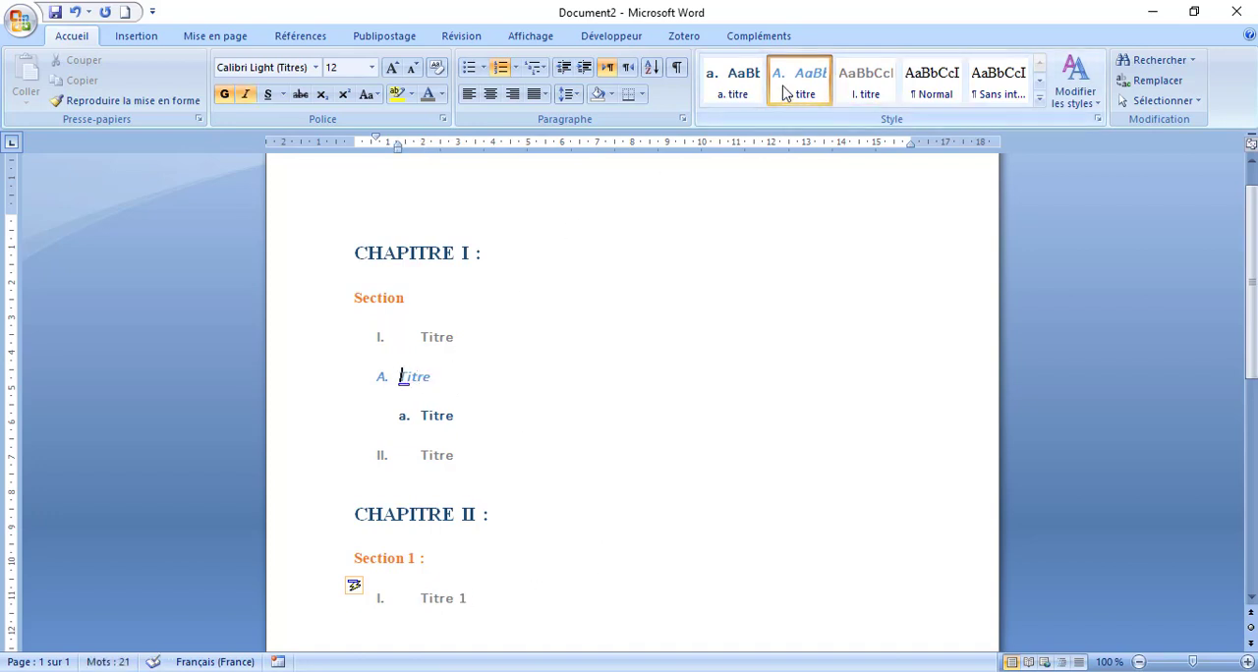
click(500, 70)
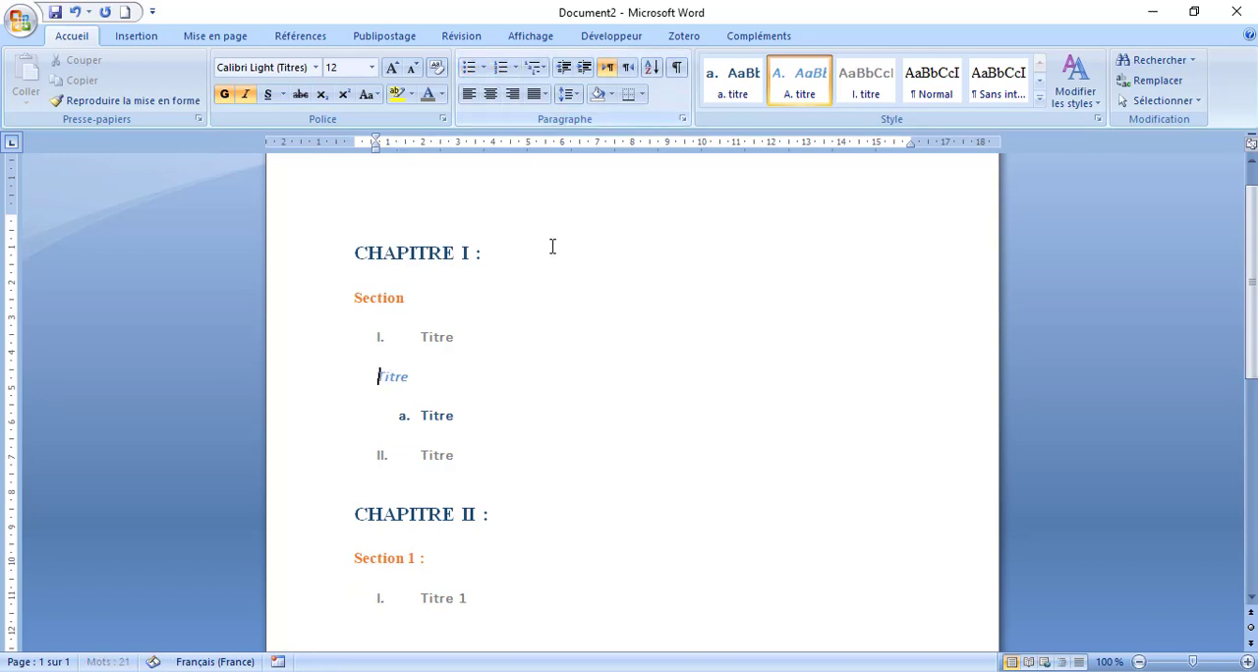
right_click(798, 79)
click(845, 82)
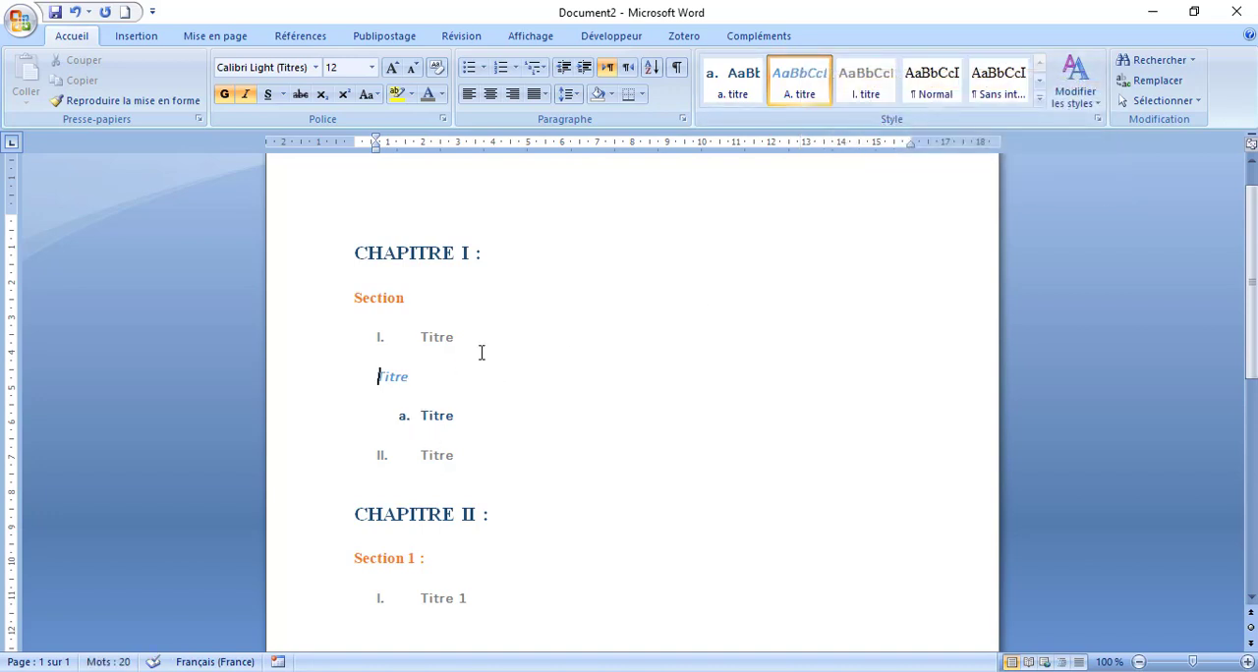
text(A.)
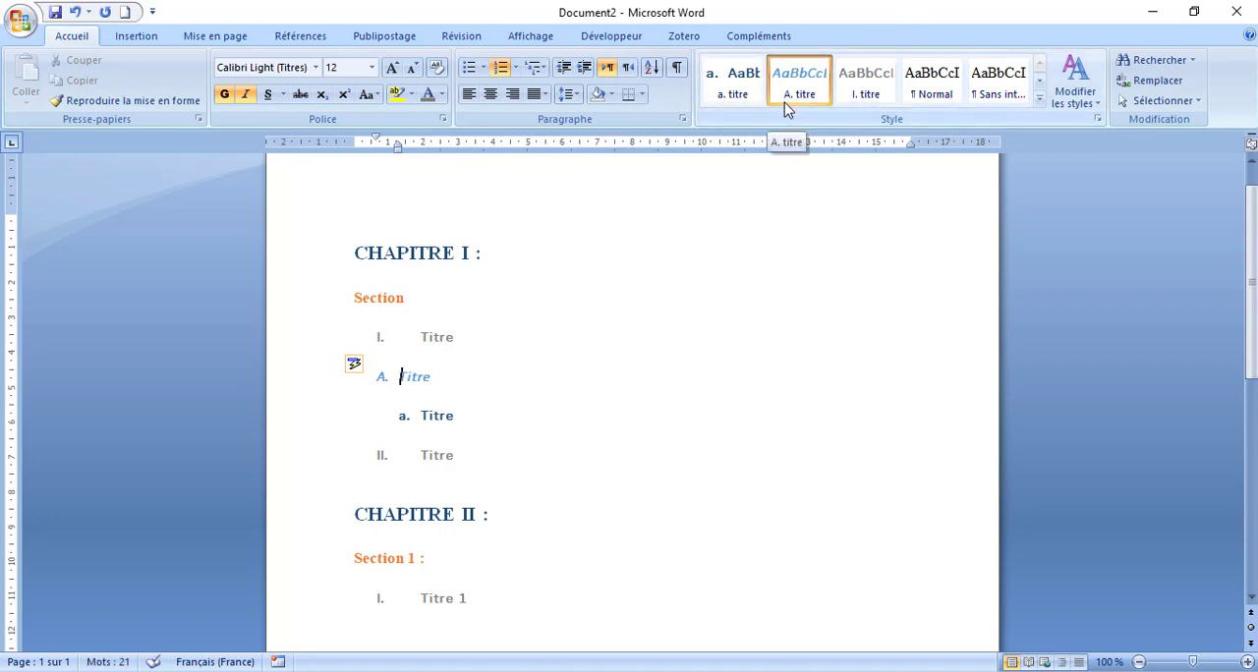
- Remove the numbering from the dark blue "a." title line, update the "a. titre" style to match, and renumber the line "a."
click(423, 416)
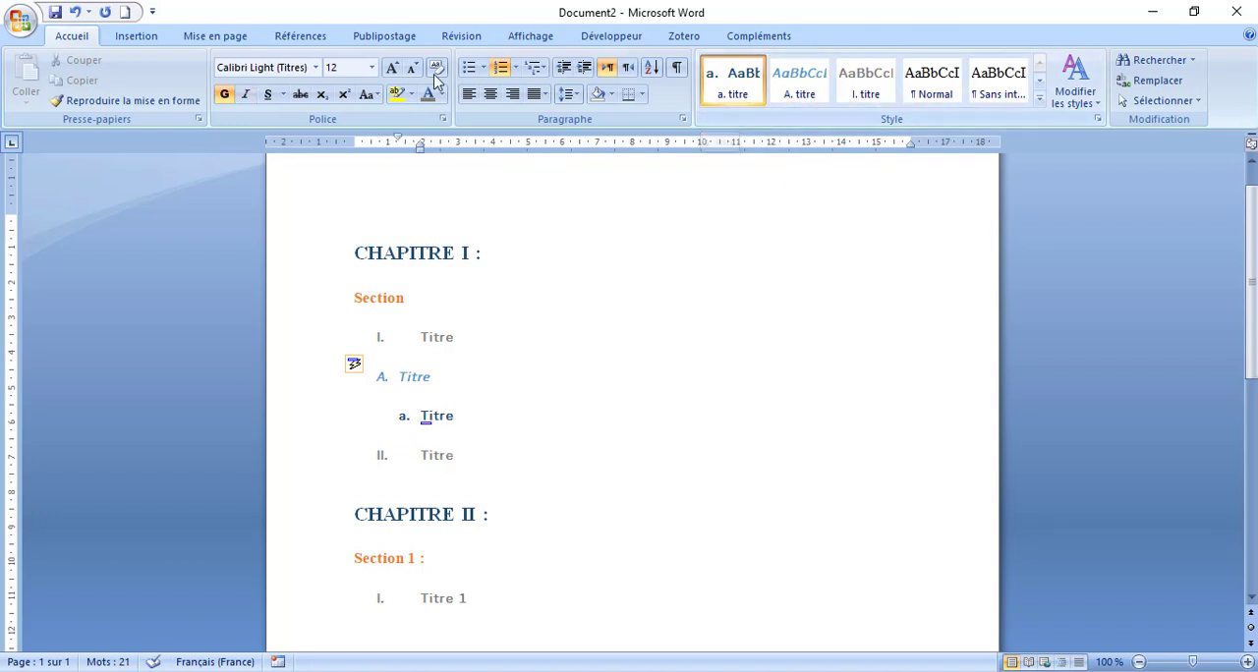
click(500, 67)
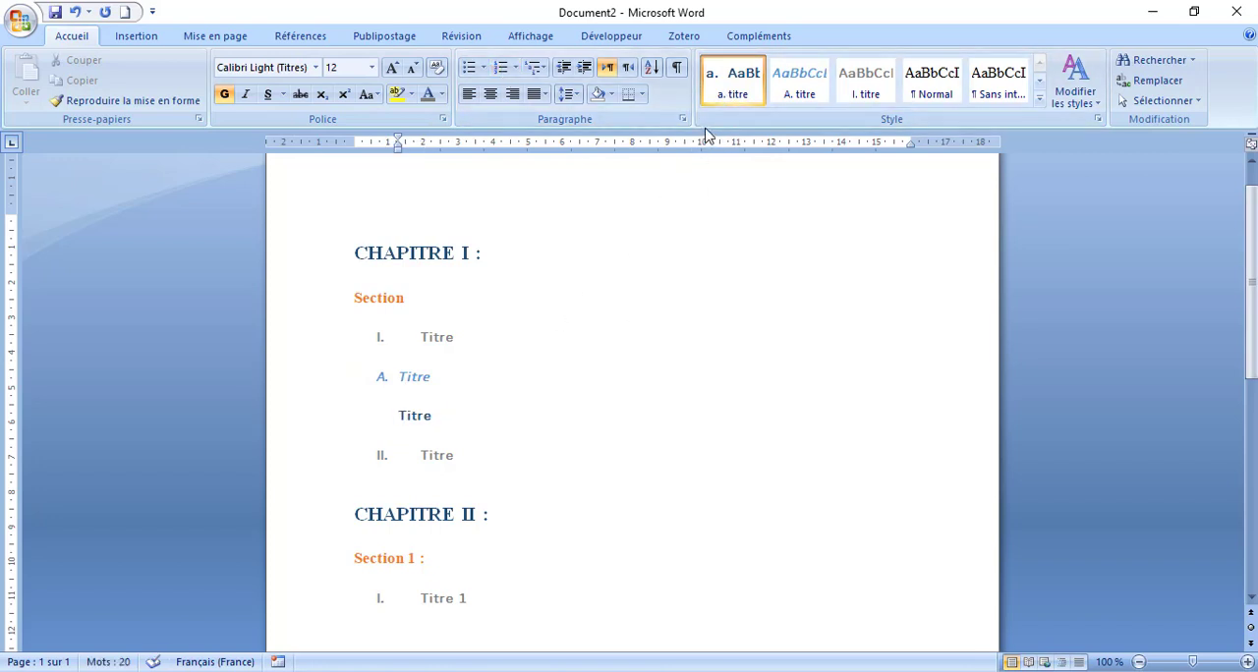
right_click(728, 103)
click(777, 110)
text(a.)
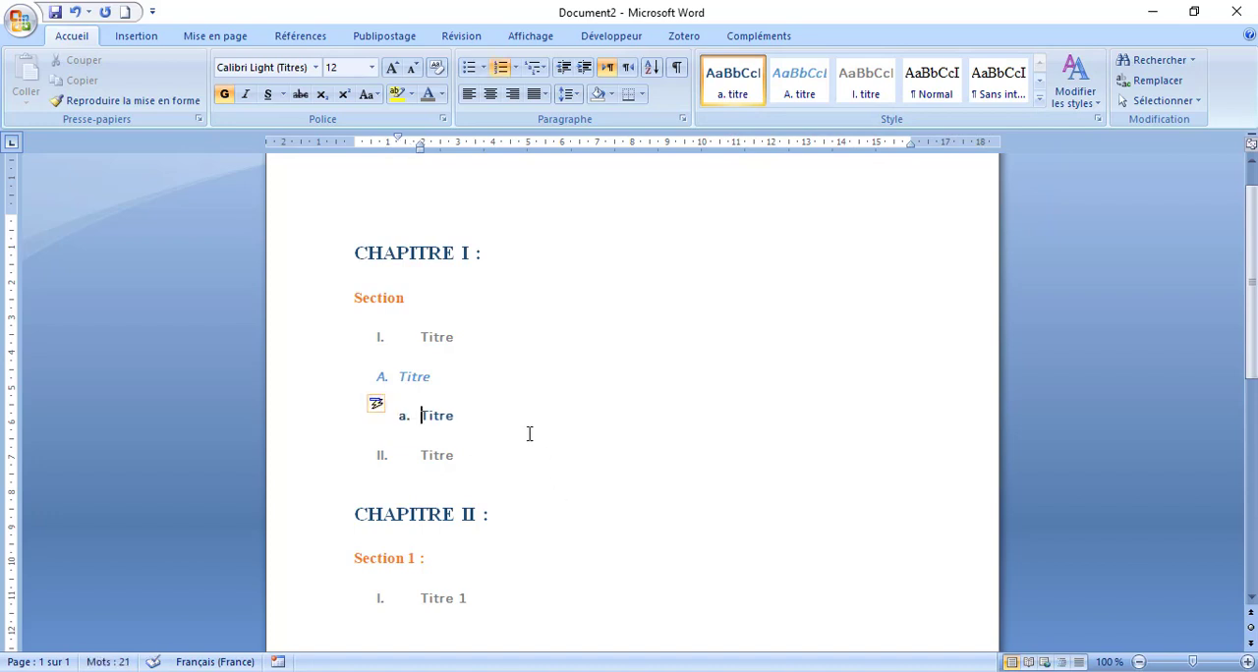
- Save the document in the Bureau folder as "CHAPITRE I.docx"
click(540, 493)
scroll(564, 501, down, 1)
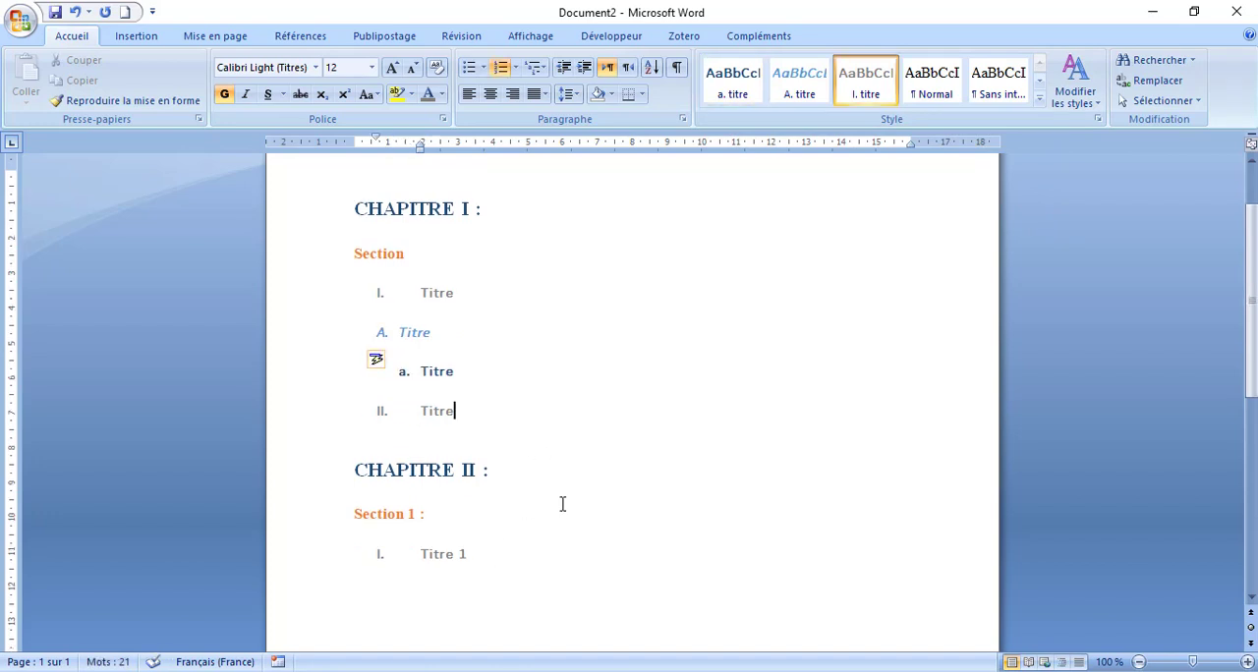
key(ctrl+s)
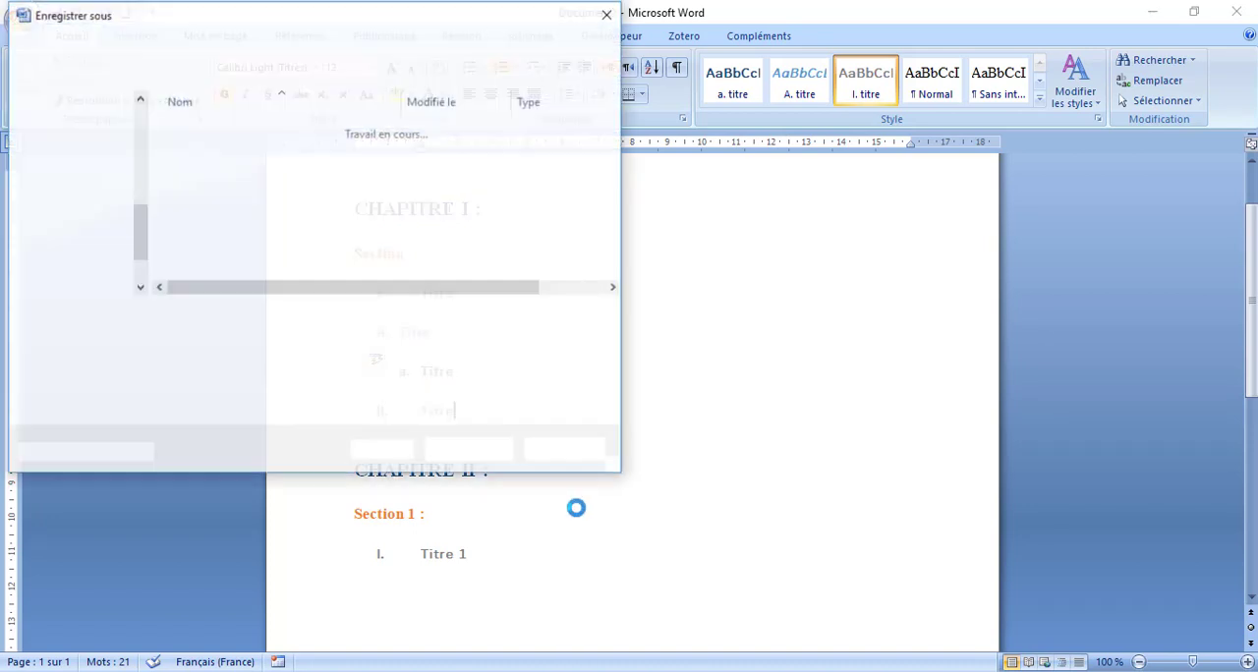
click(83, 138)
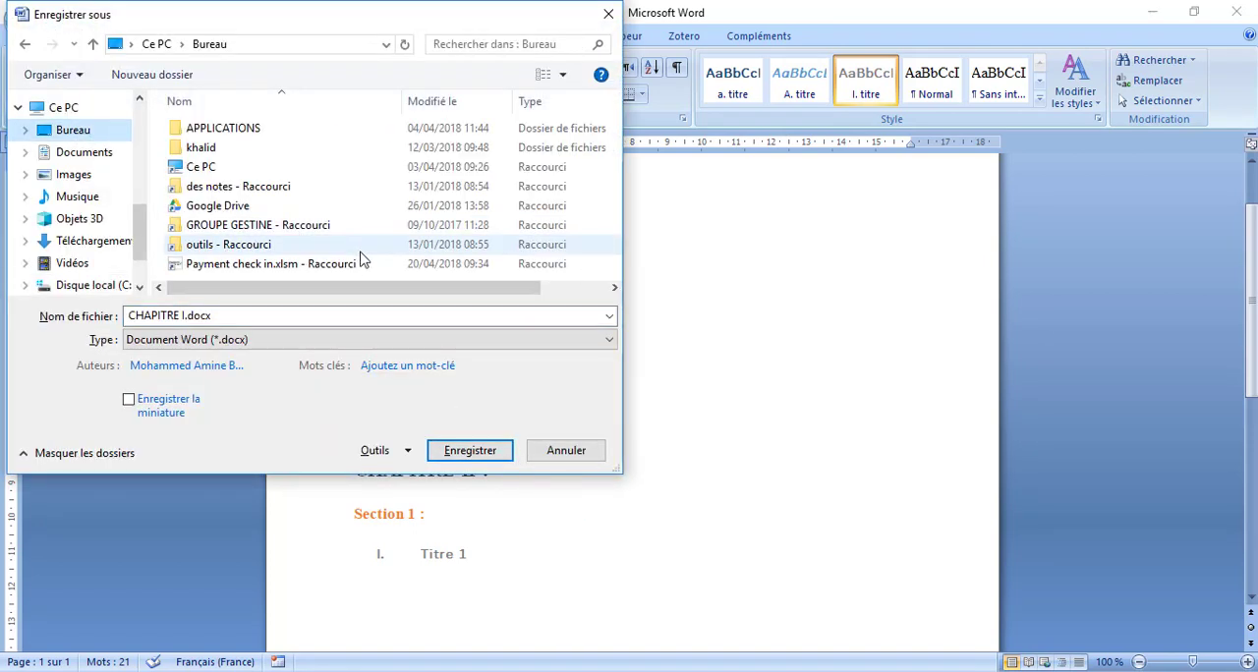
click(475, 450)
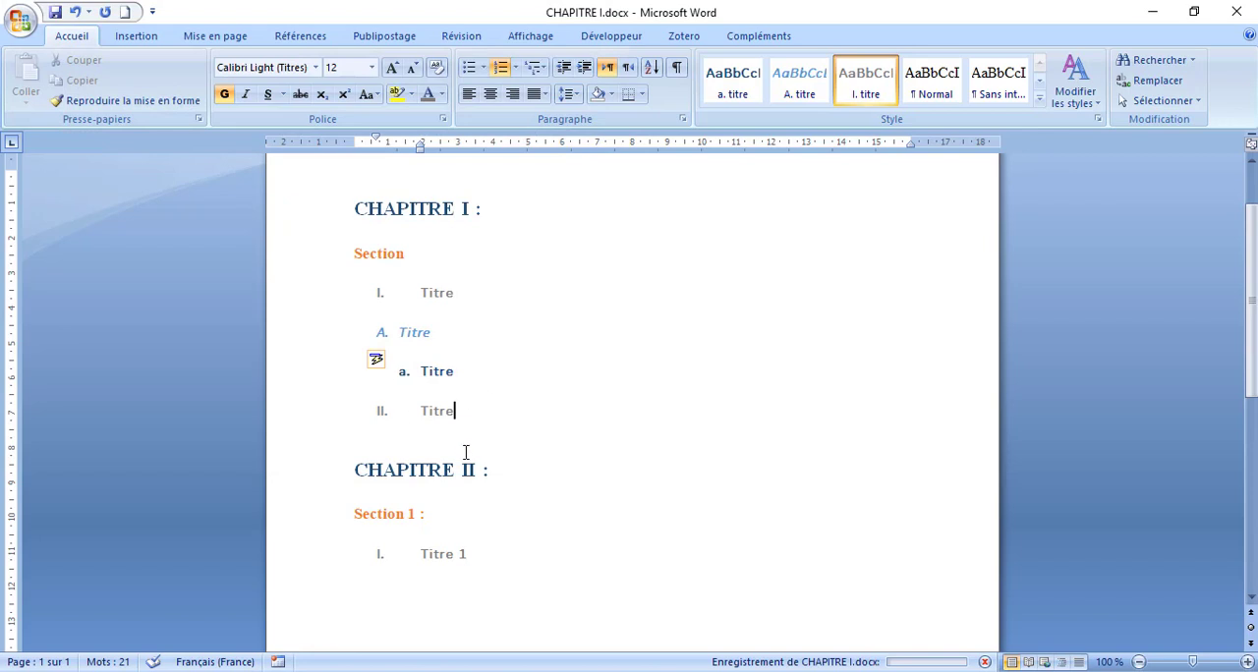
- Switch to the sticky note with the topic list and highlight the "table des matières + sommaire" line
scroll(466, 452, up, 2)
scroll(441, 535, down, 4)
scroll(470, 484, up, 2)
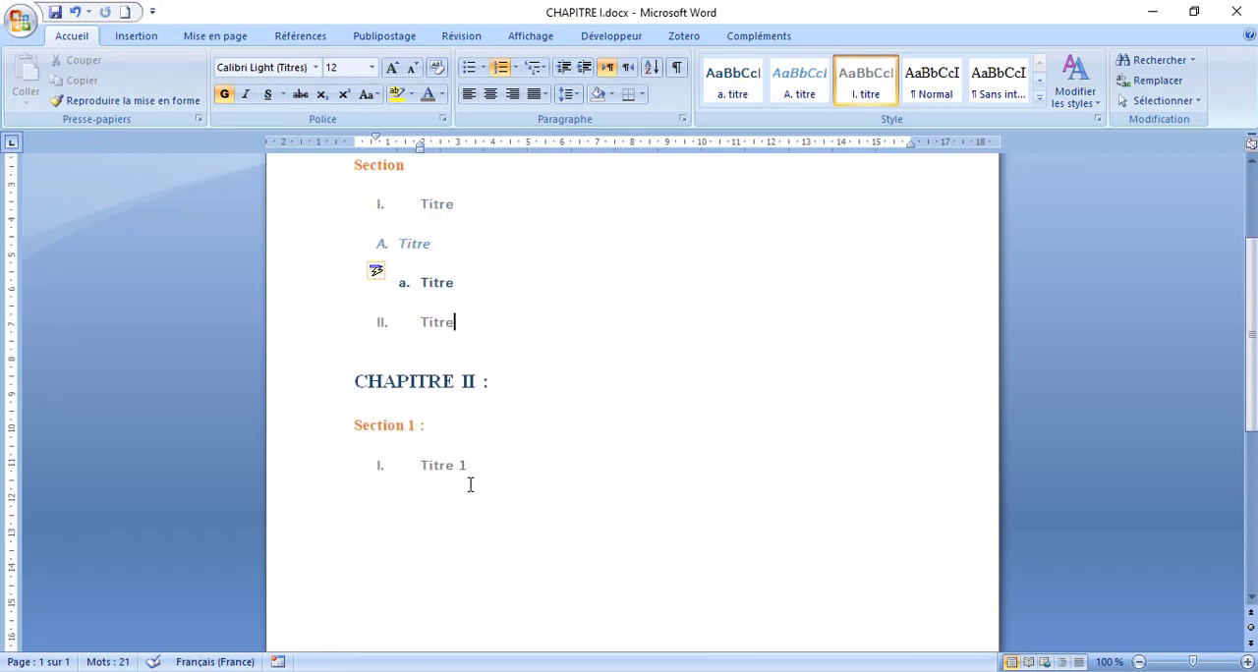
click(562, 671)
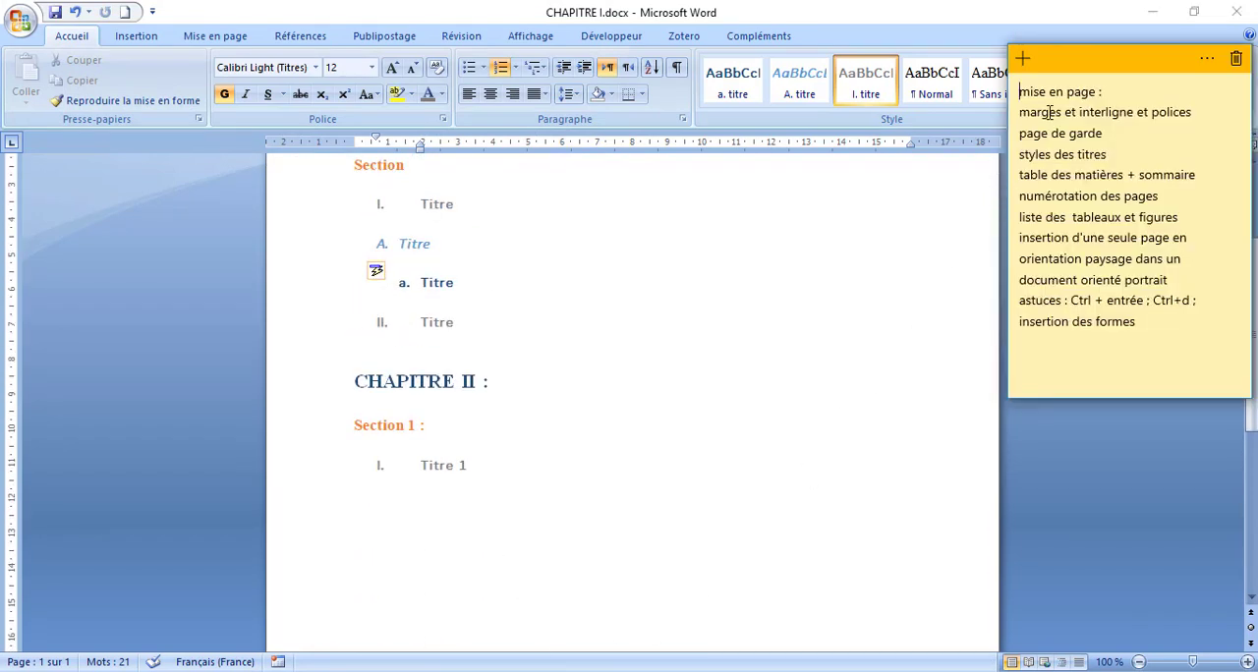
drag(1030, 113, 1193, 113)
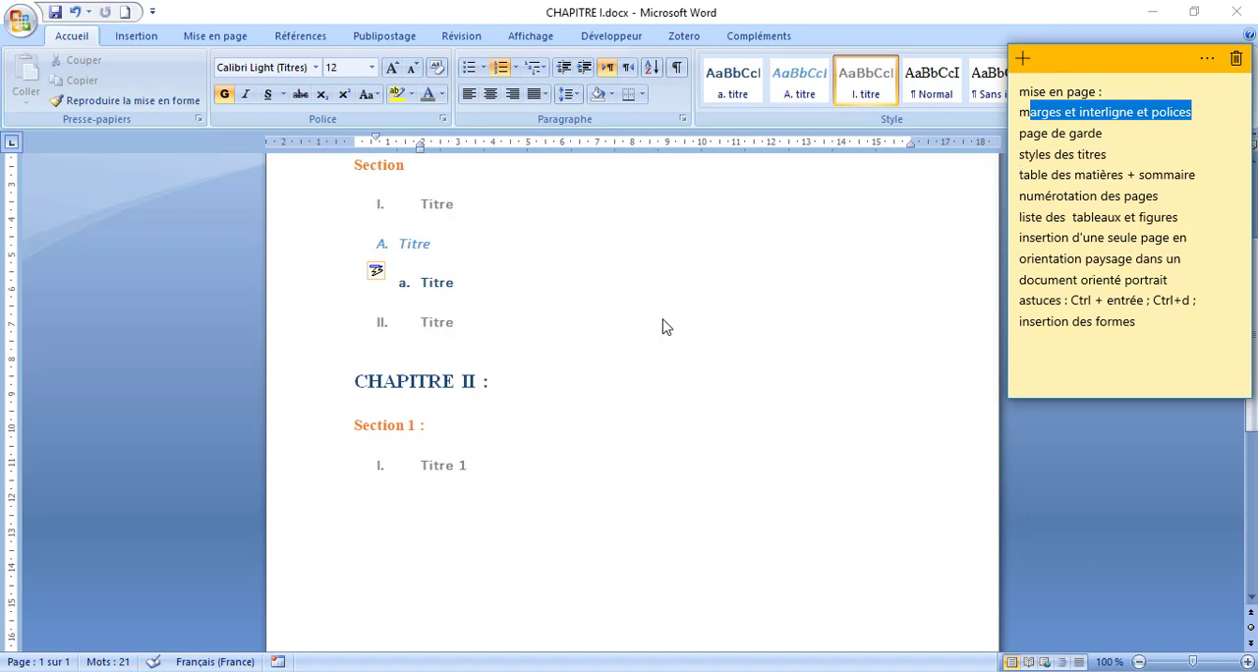
triple_click(1043, 175)
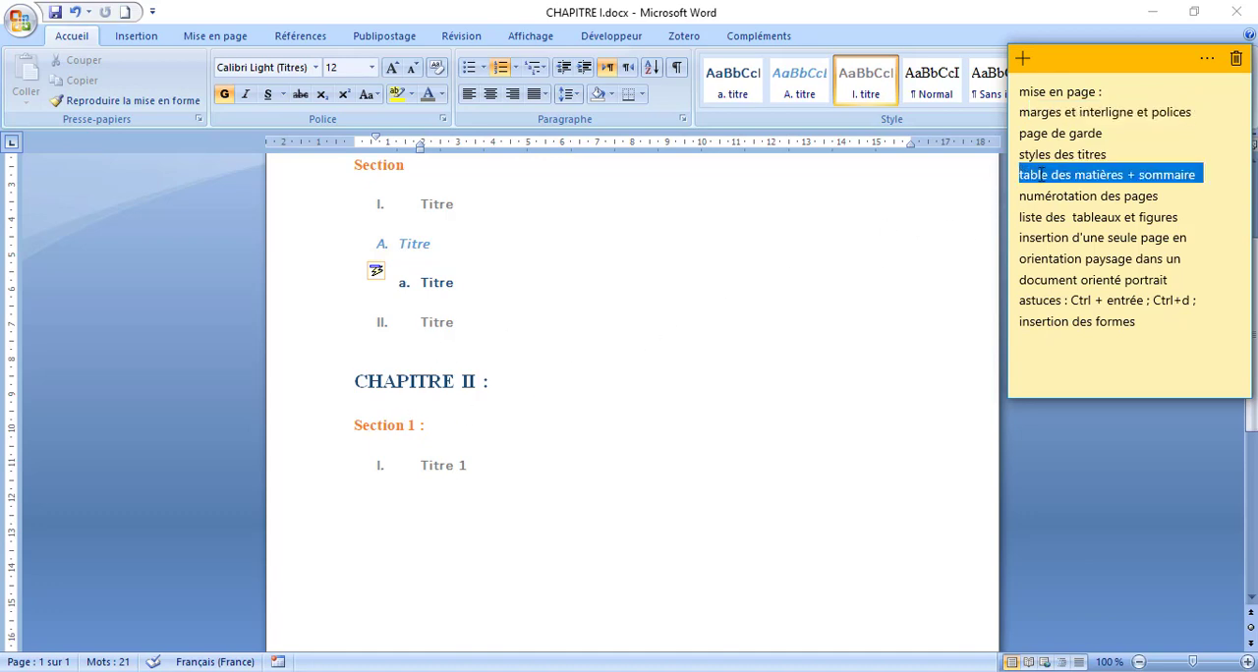
- Switch back to the Word document and add an empty unnumbered line below "Titre 1" of CHAPITRE II
click(499, 531)
click(505, 464)
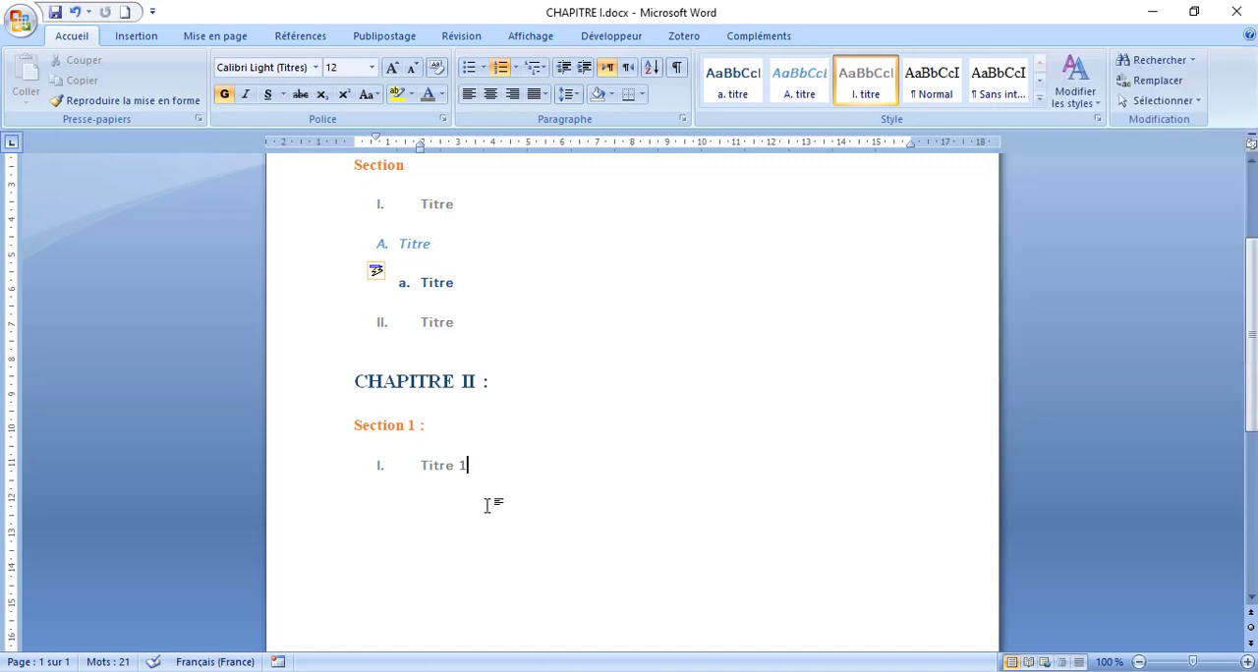
key(Return)
key(Return)
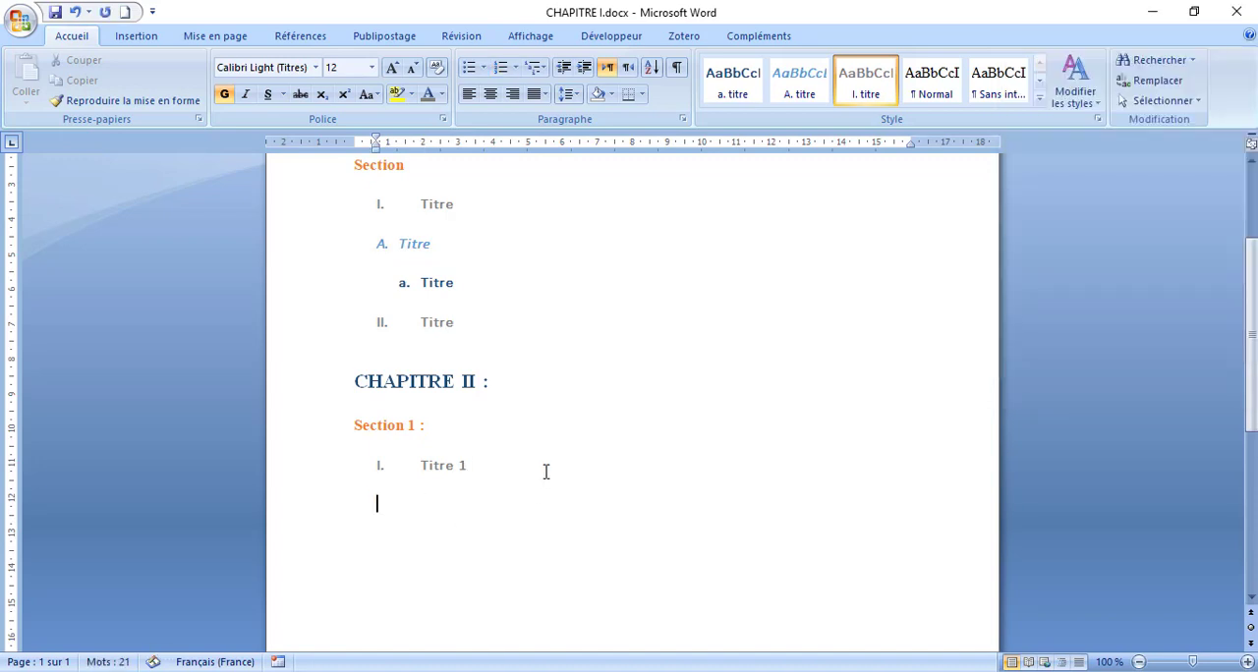
key(Return)
key(BackSpace)
key(BackSpace)
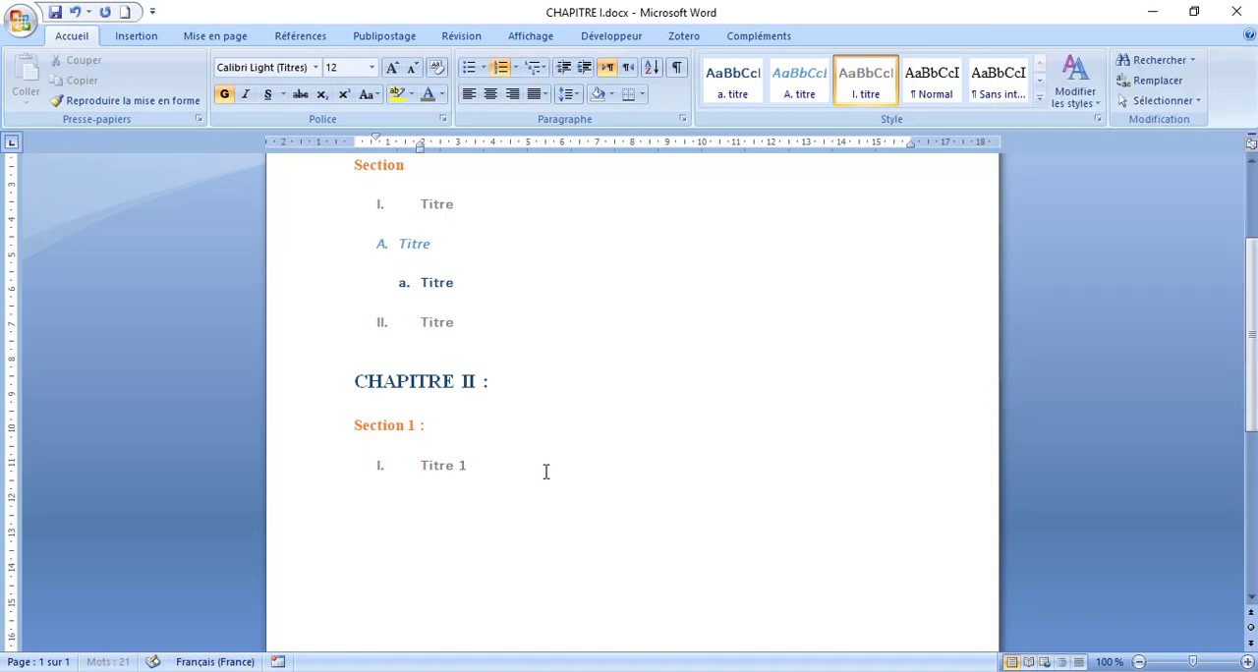
key(Return)
key(BackSpace)
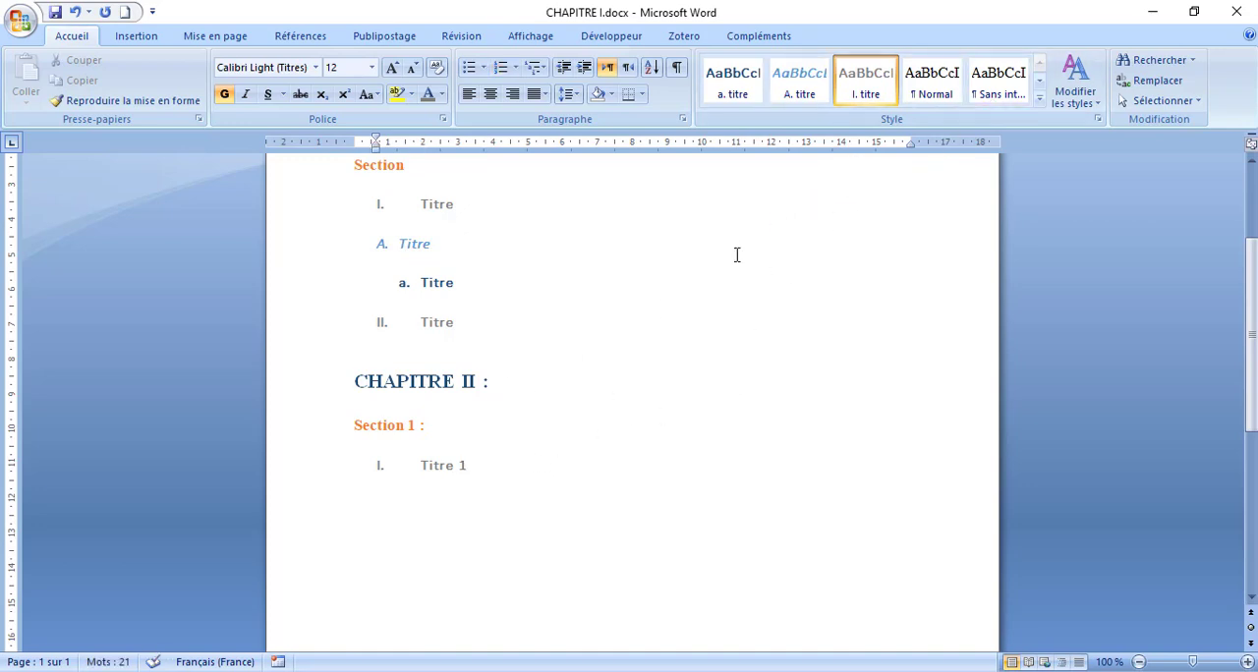
- Apply the Normal style to the empty line below "Titre 1"
click(1040, 81)
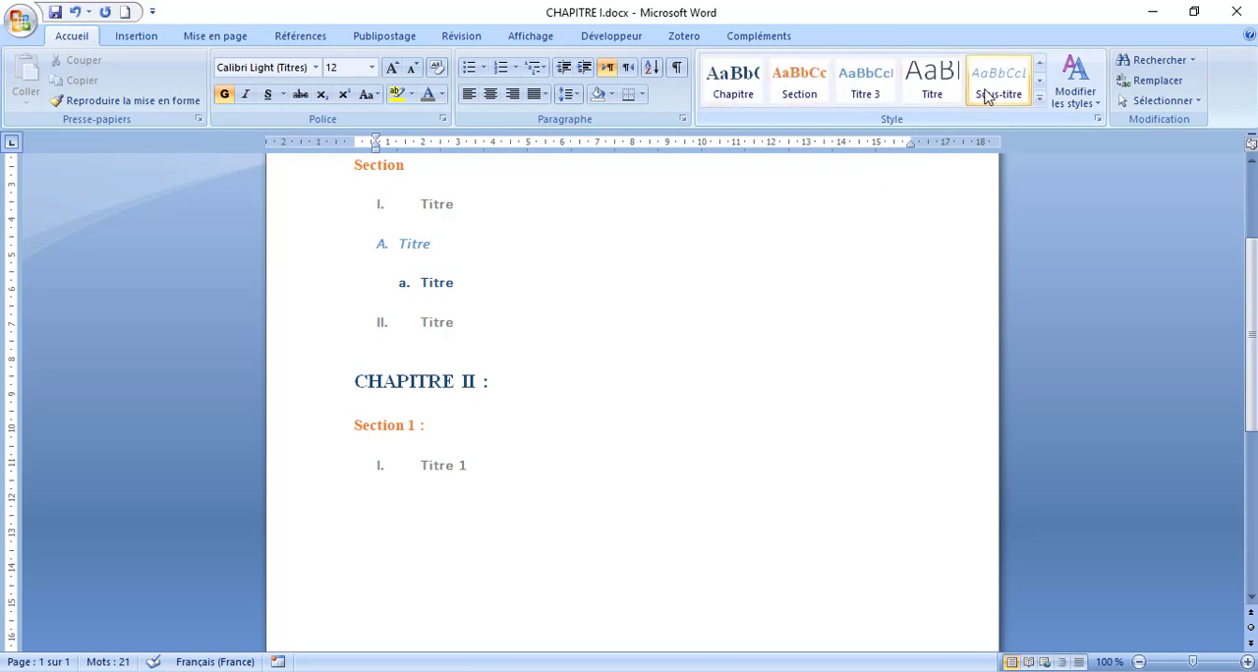
click(1039, 80)
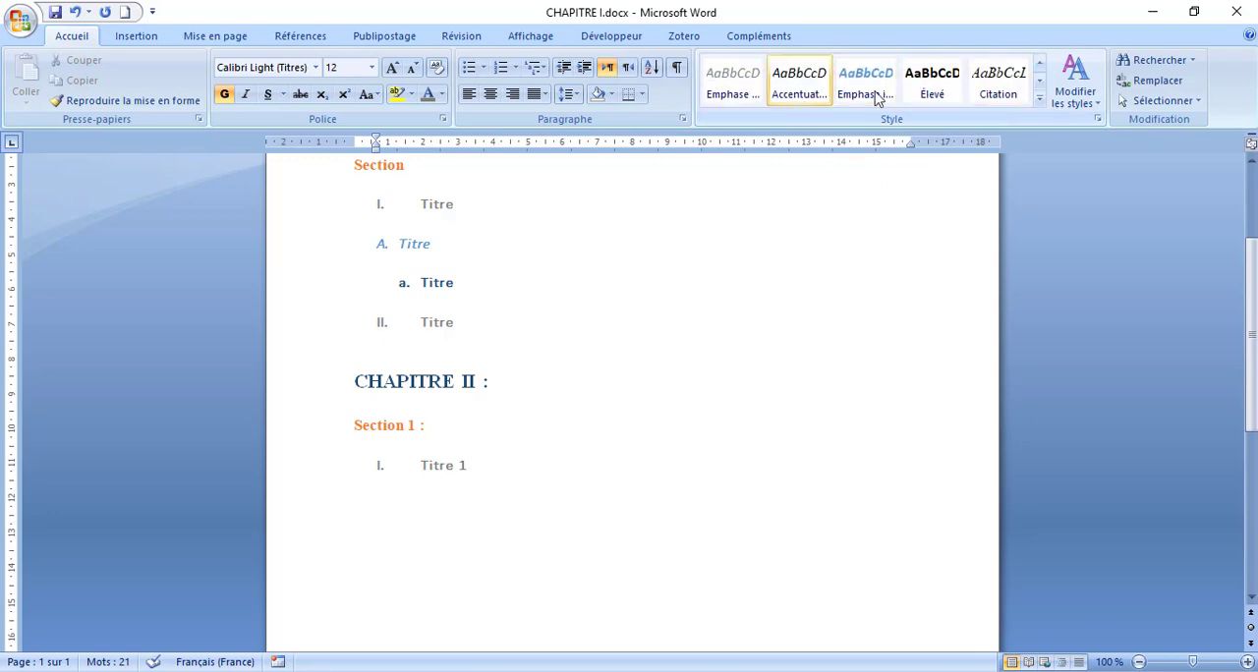
click(1039, 98)
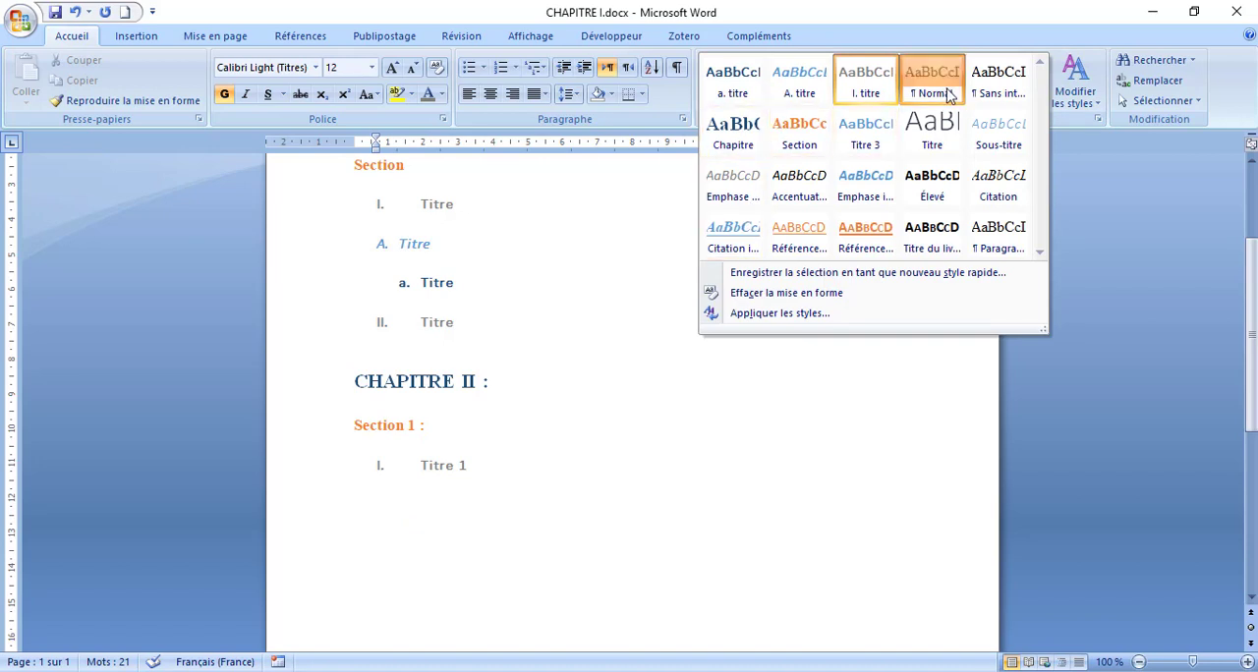
click(930, 83)
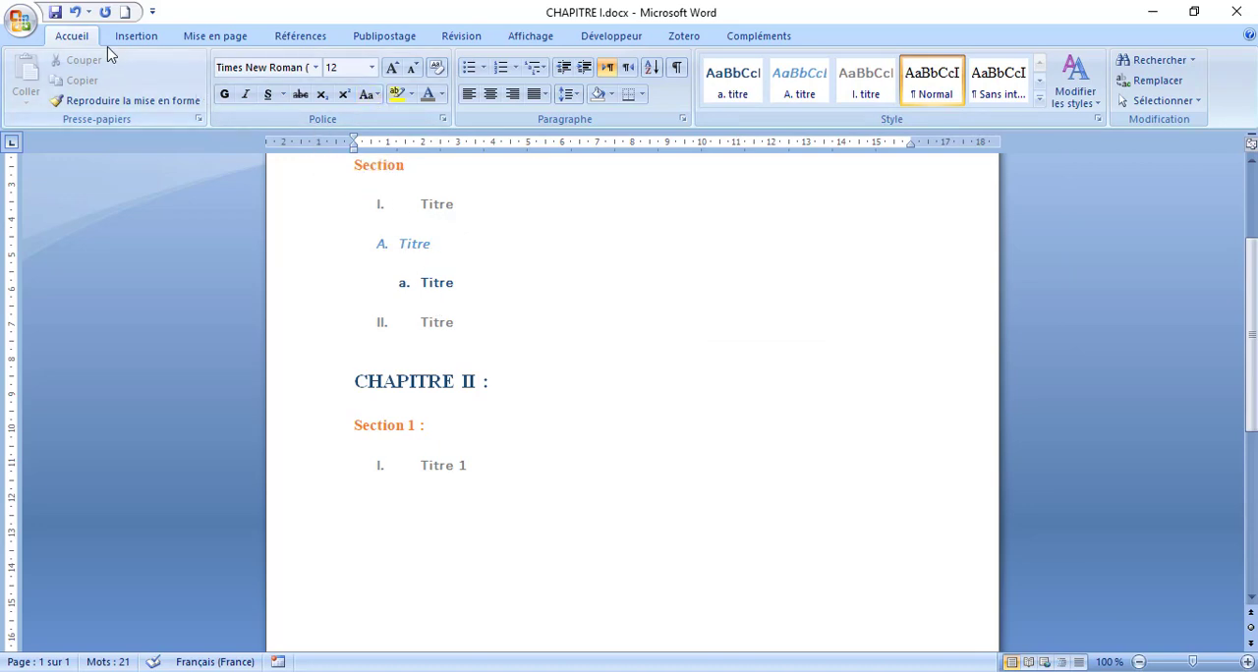
- Insert the predefined table of contents "Table automatique 1" on the empty line below "Titre 1" of CHAPITRE II
click(148, 37)
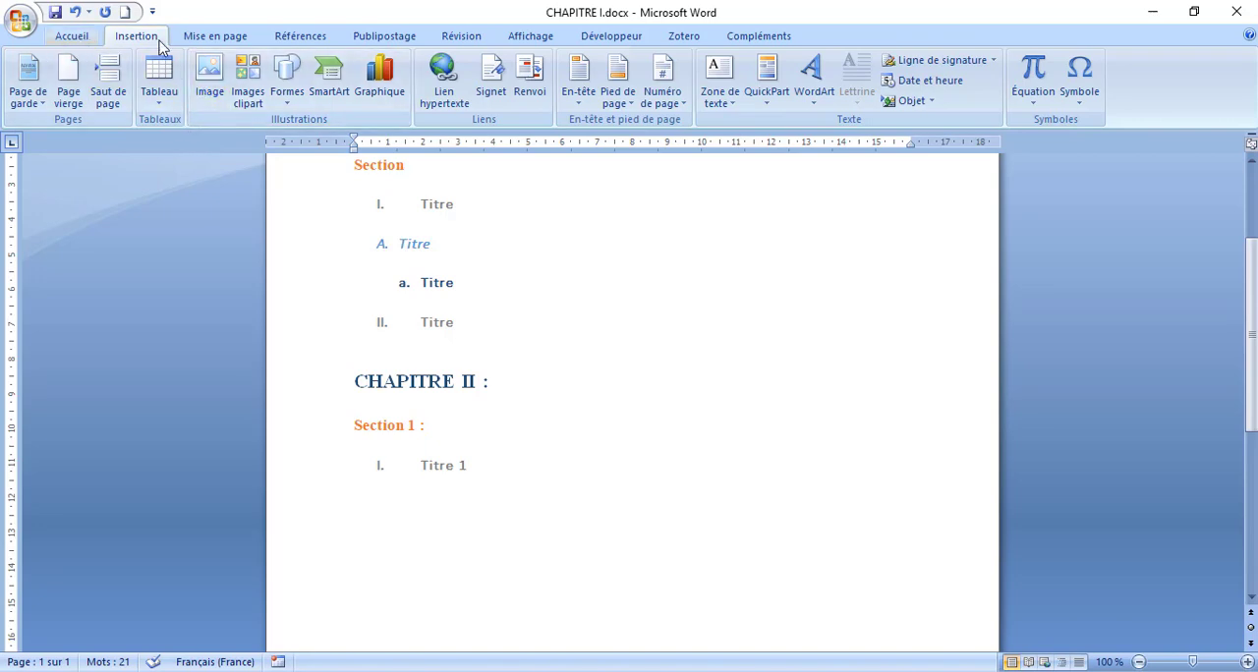
click(300, 36)
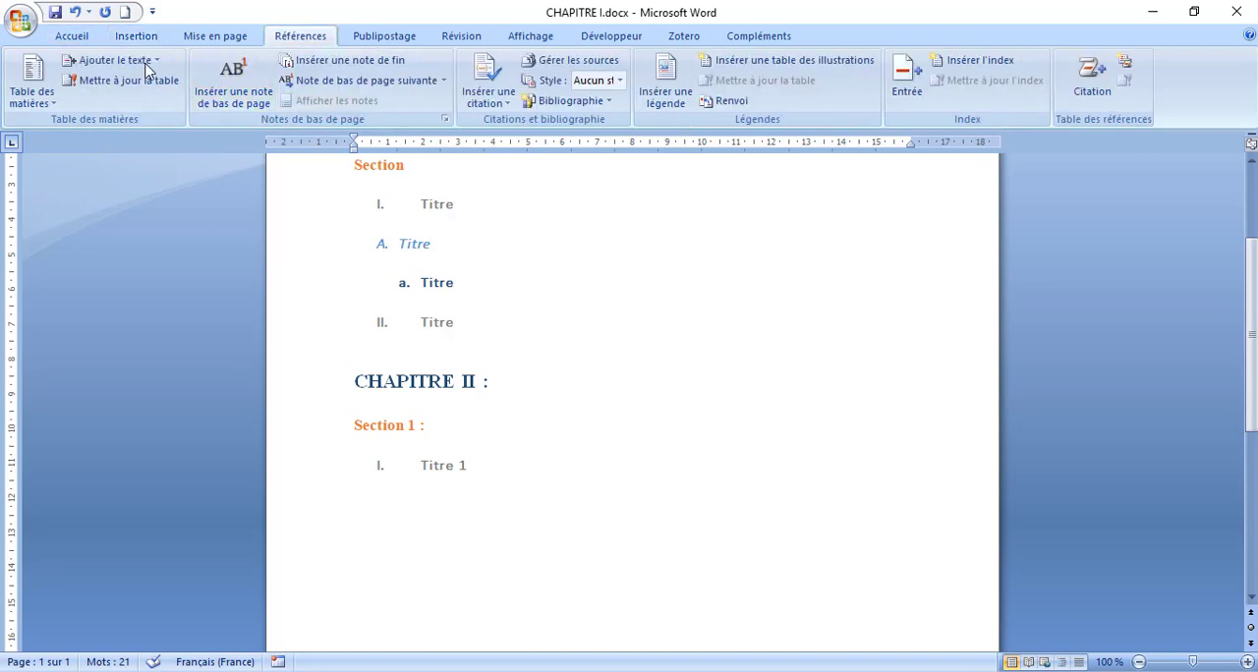
click(49, 105)
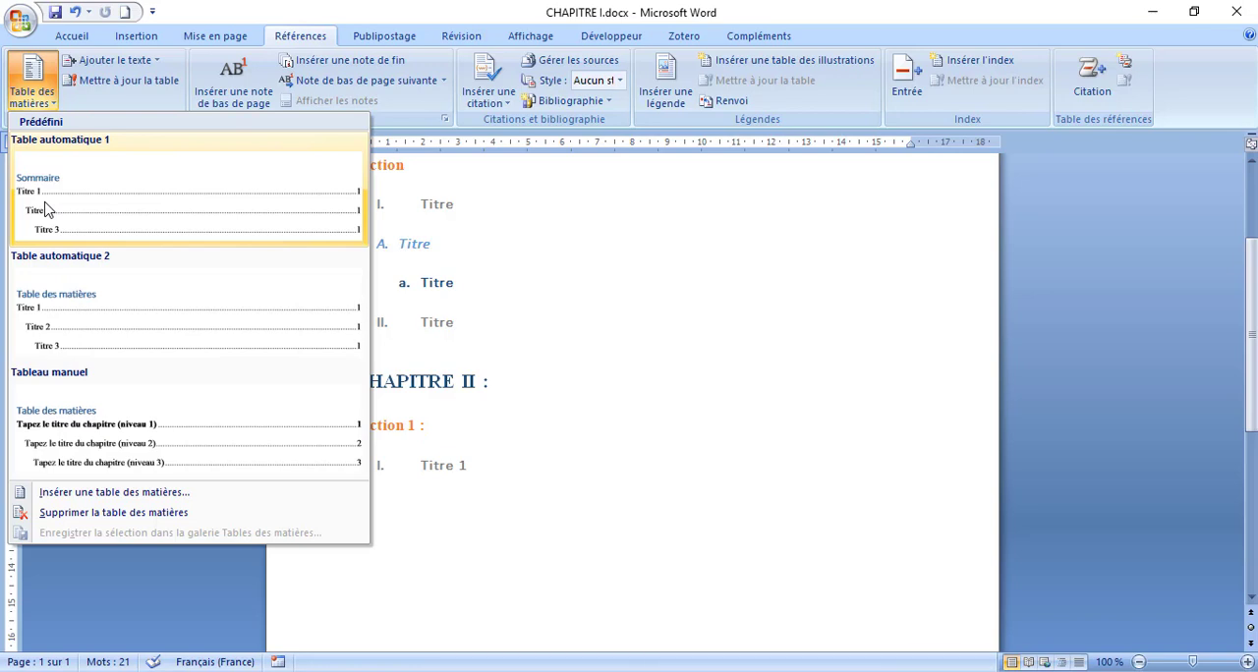
click(141, 226)
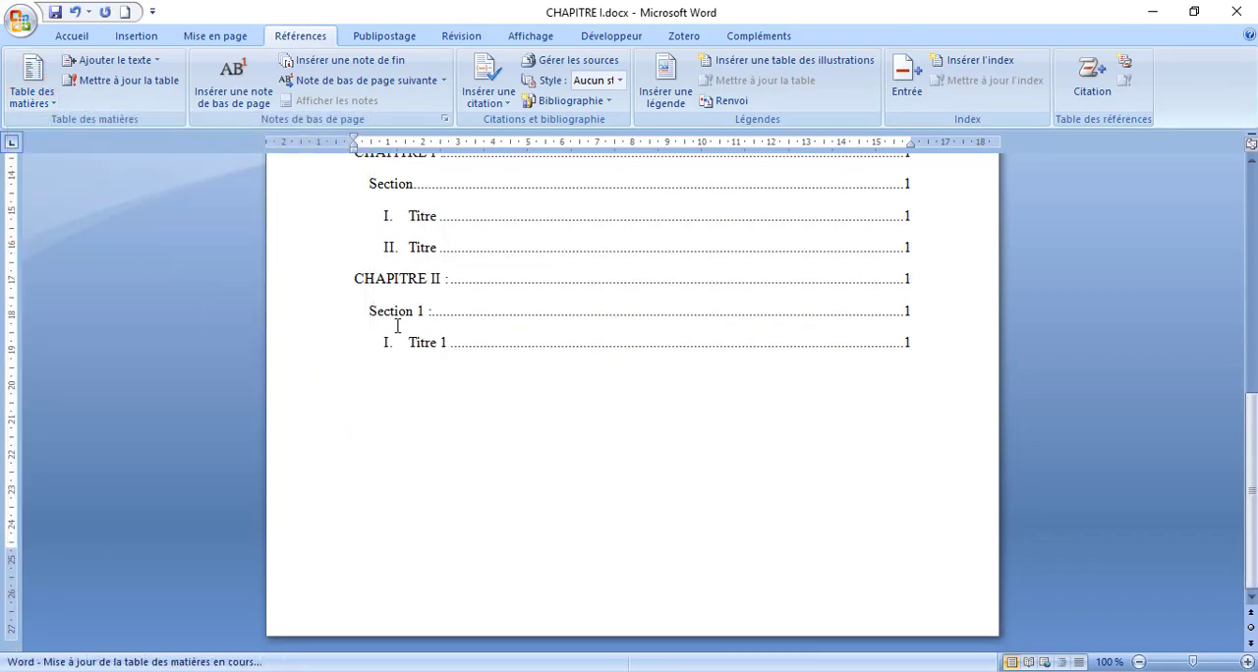
- Update the "Sommaire" table of contents with the option to refresh the whole table, "Mettre à jour toute la table"
scroll(435, 301, up, 5)
scroll(402, 332, down, 3)
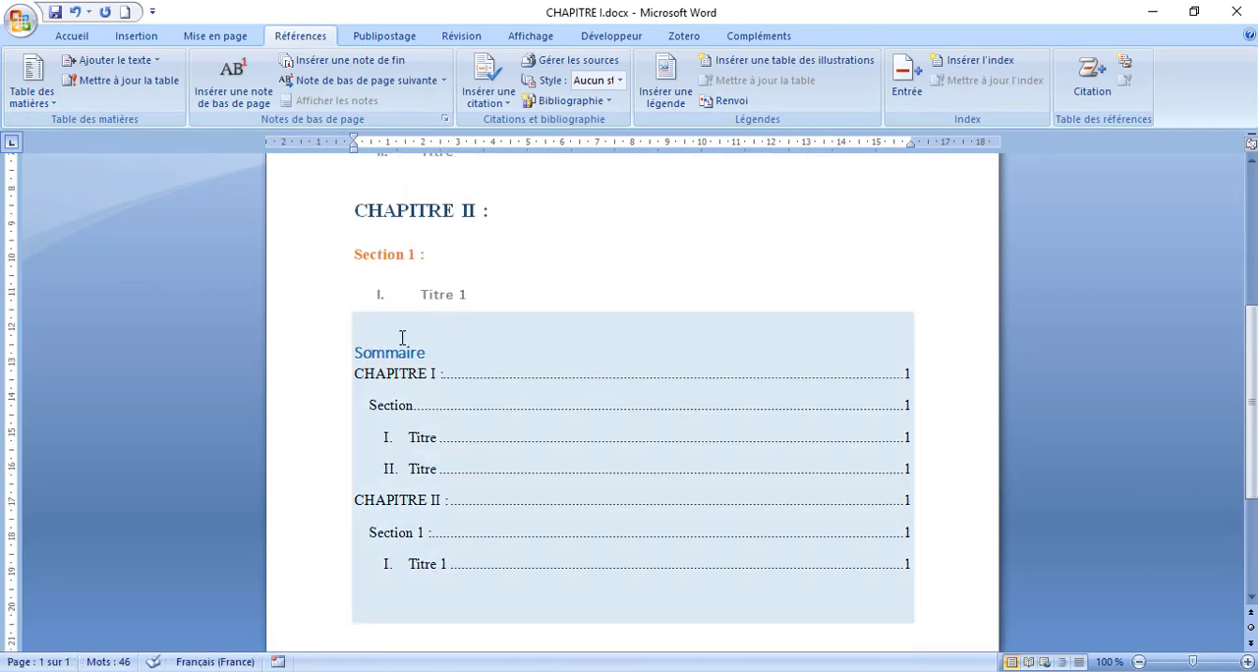
scroll(466, 357, up, 3)
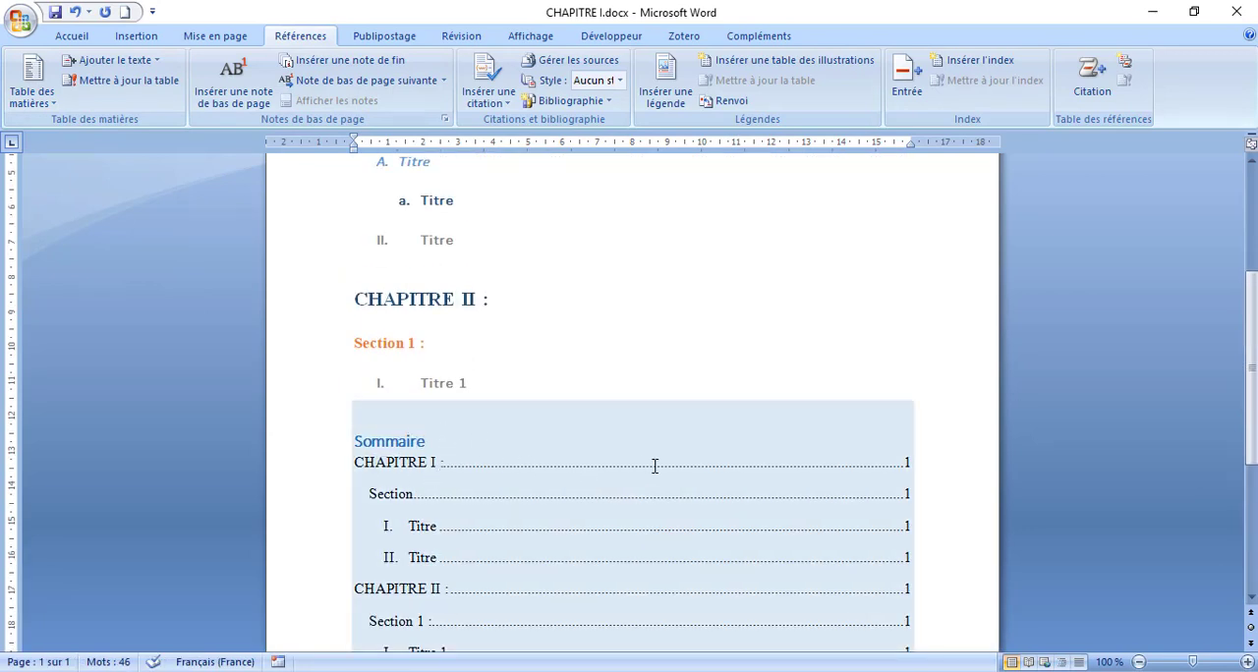
scroll(590, 450, down, 3)
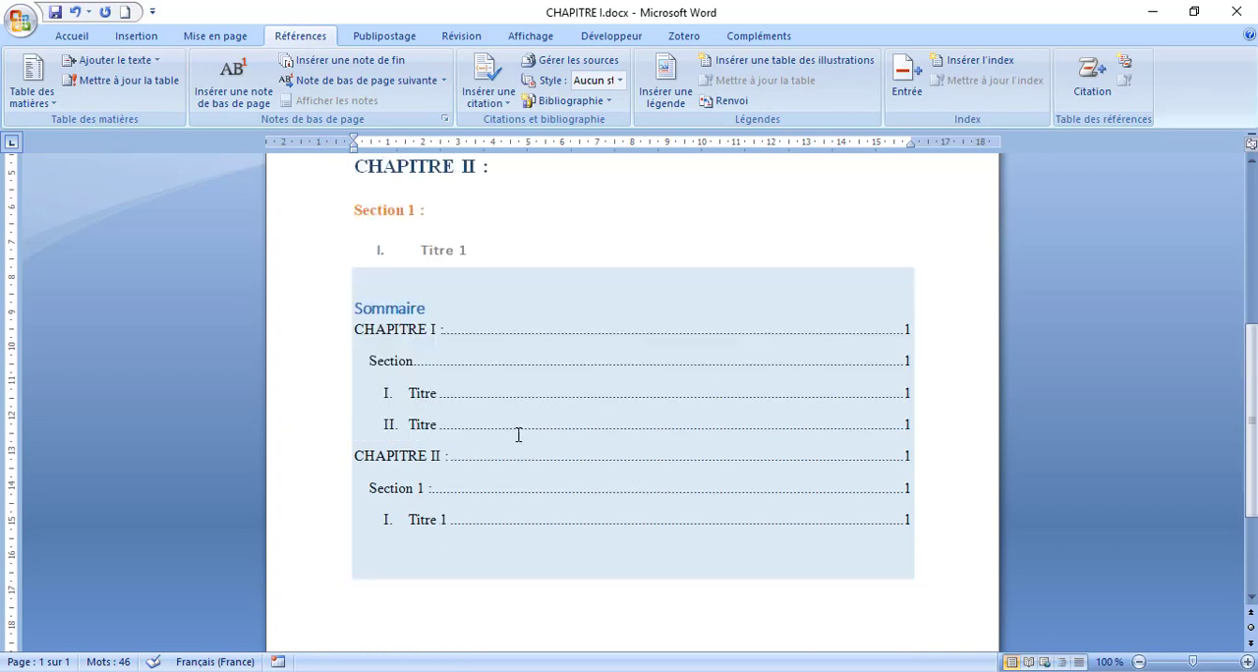
scroll(525, 426, down, 1)
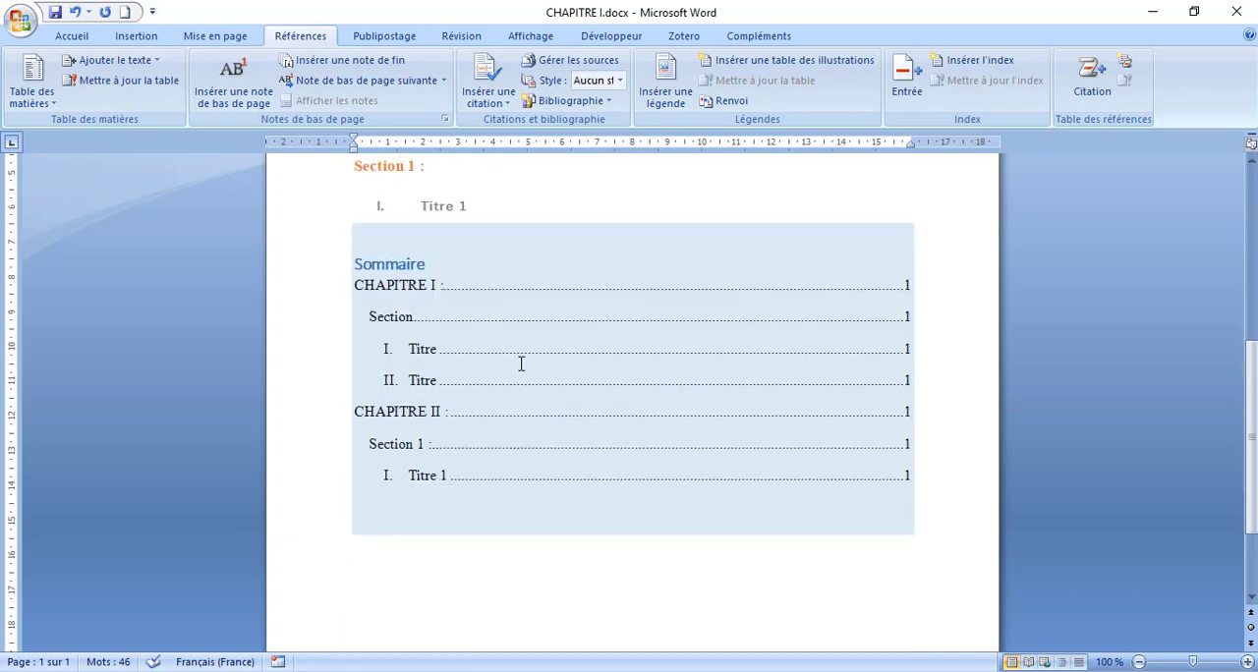
scroll(529, 306, up, 4)
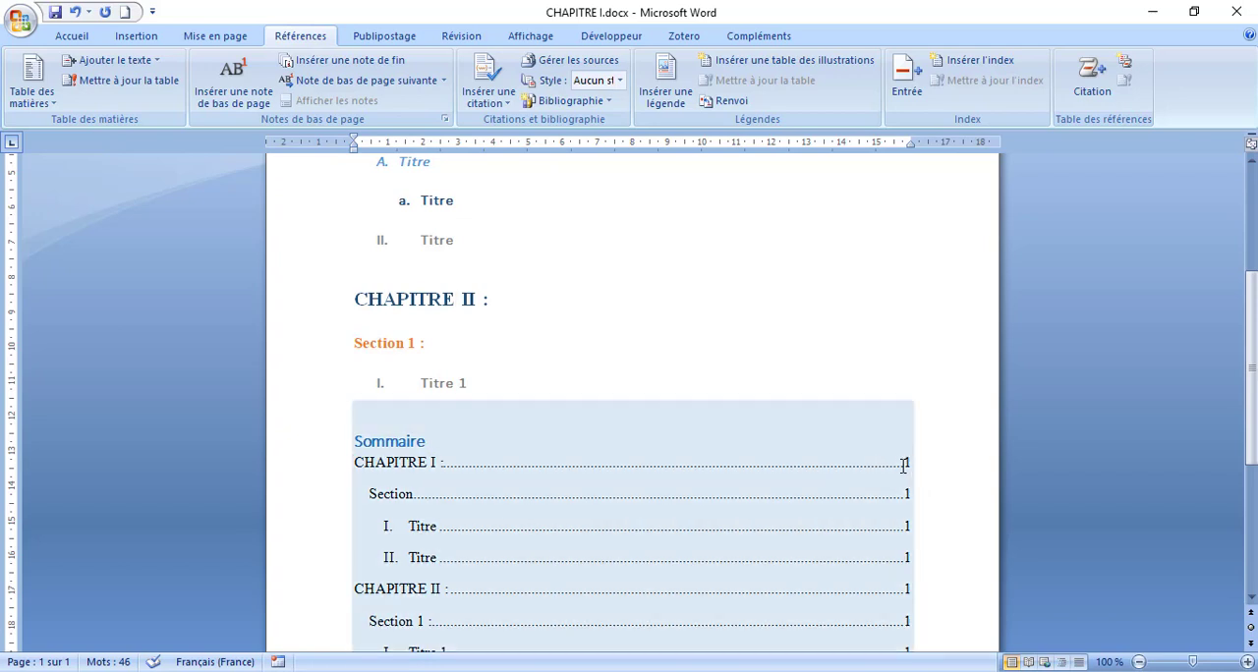
right_click(381, 414)
key(Escape)
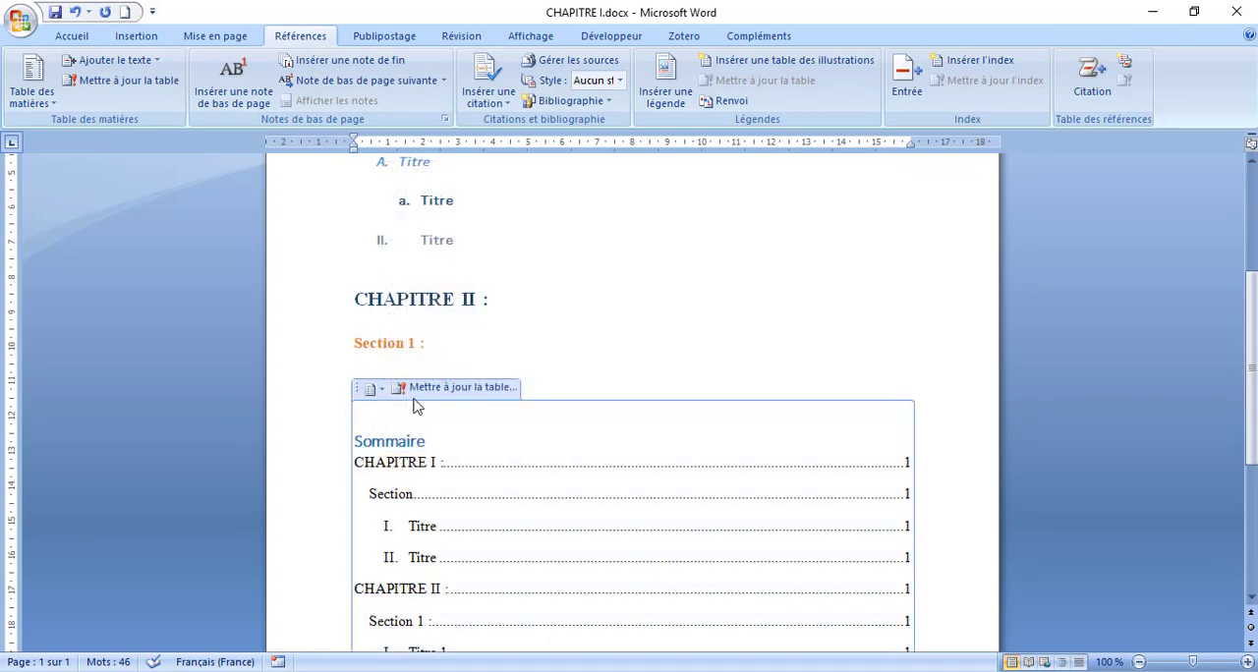
click(507, 389)
click(528, 341)
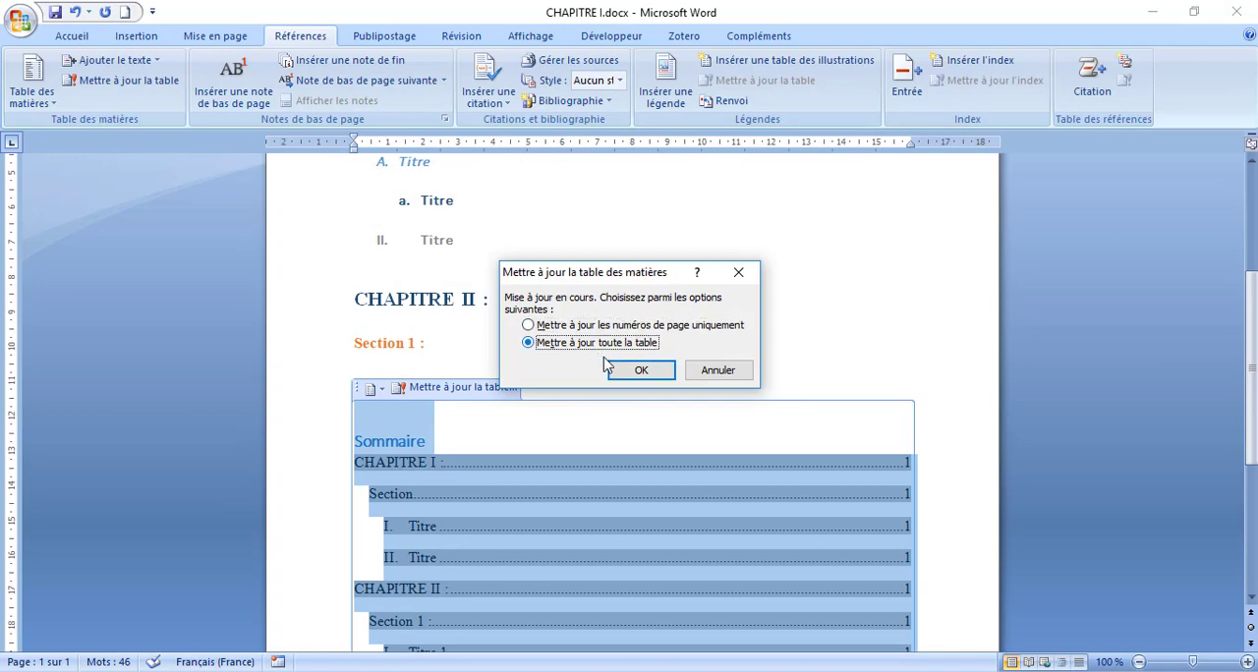
click(641, 369)
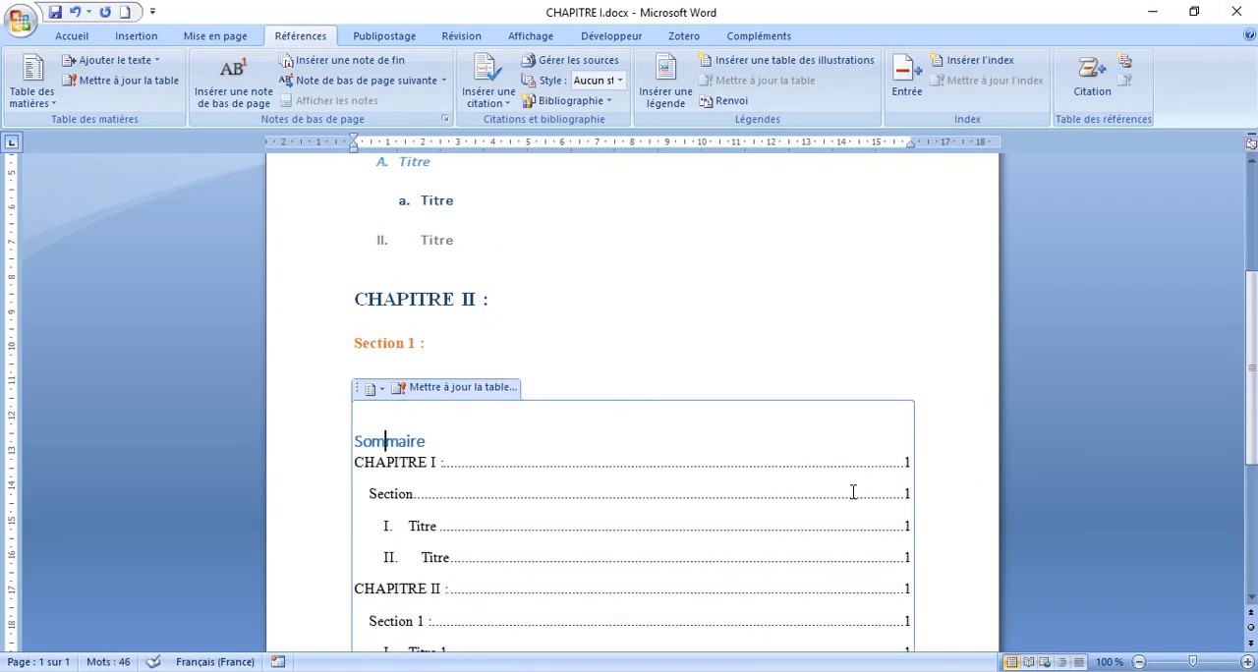
scroll(835, 487, down, 3)
scroll(675, 482, up, 9)
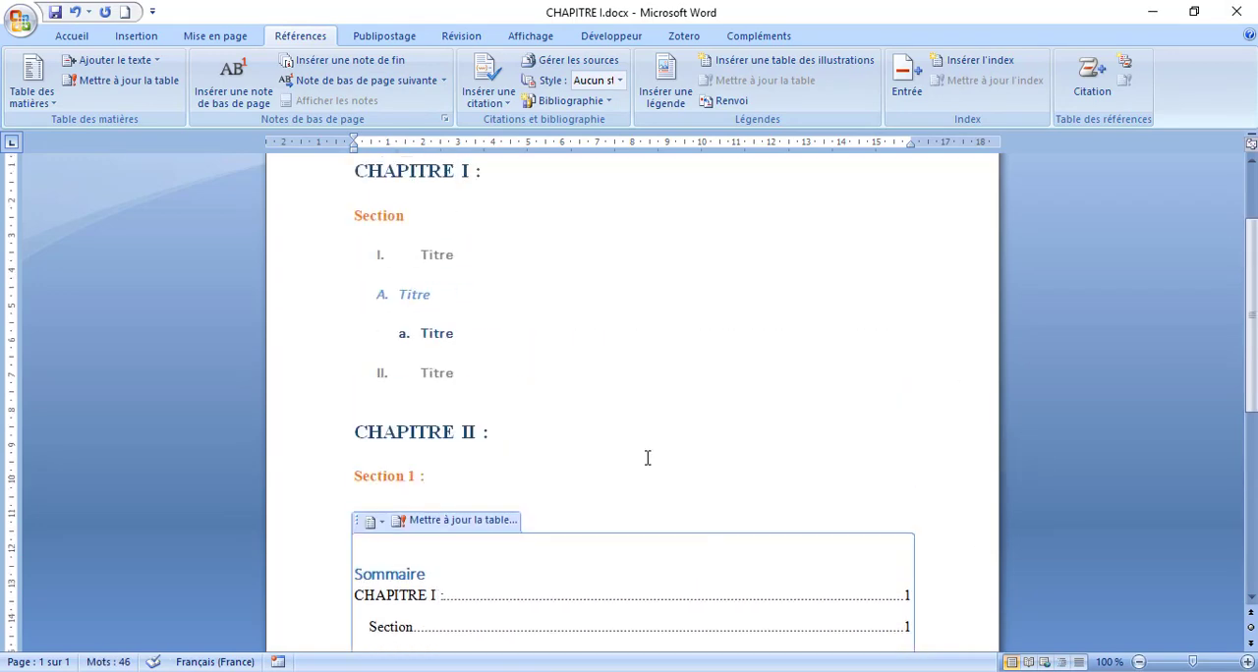